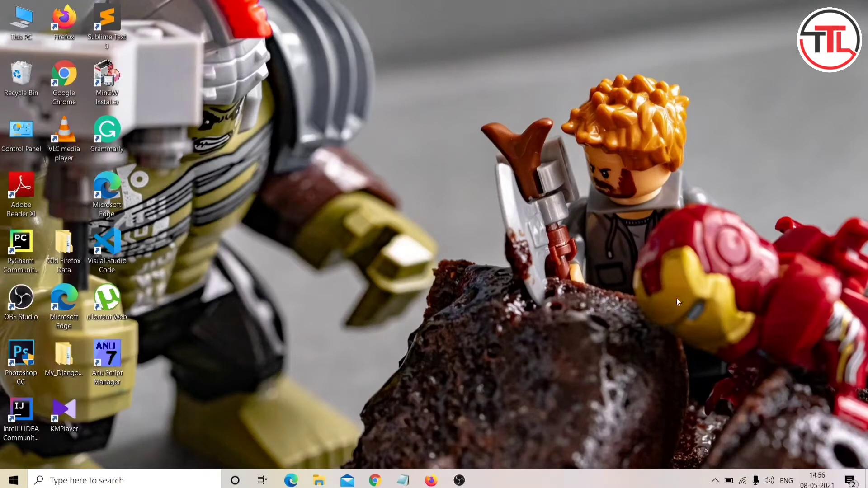
Step: Launch Firefox and go to cloud.ibm.com to reach the IBMid login page
left_click(432, 481)
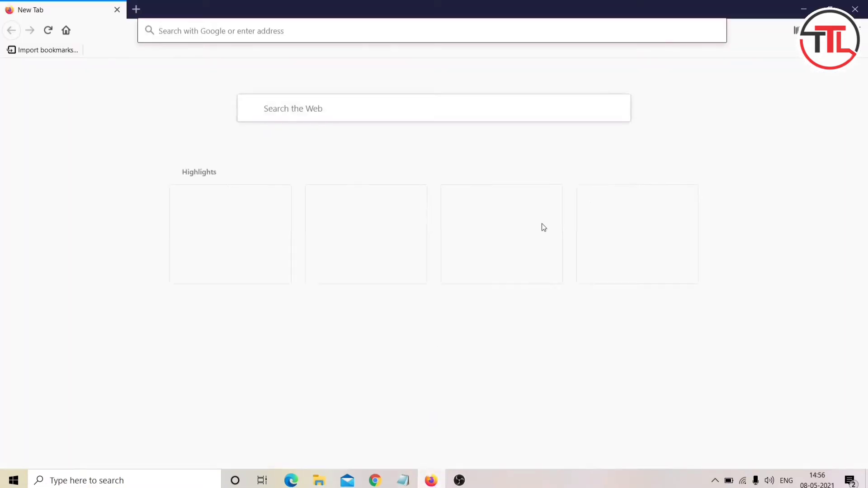
left_click(376, 27)
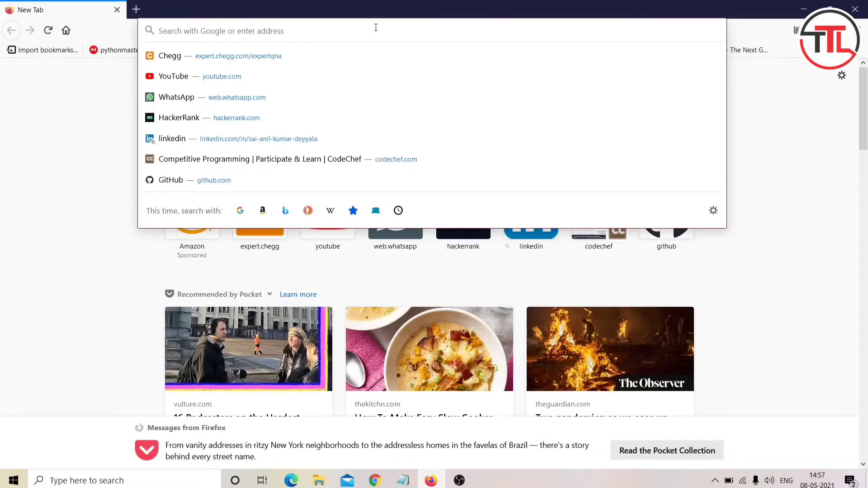
type("cloud.")
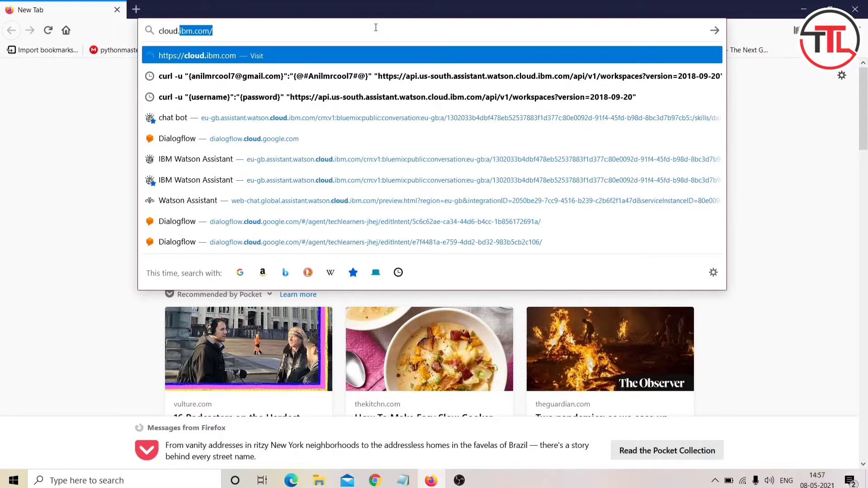
type("ibm.com")
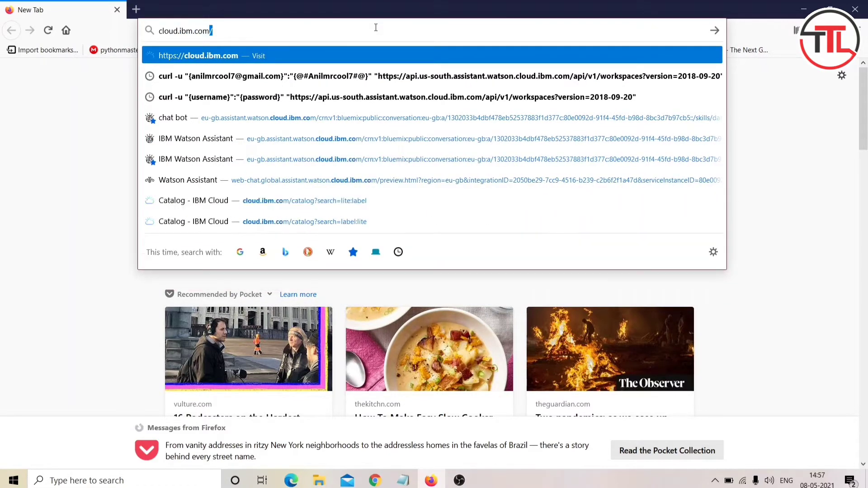
key("Return")
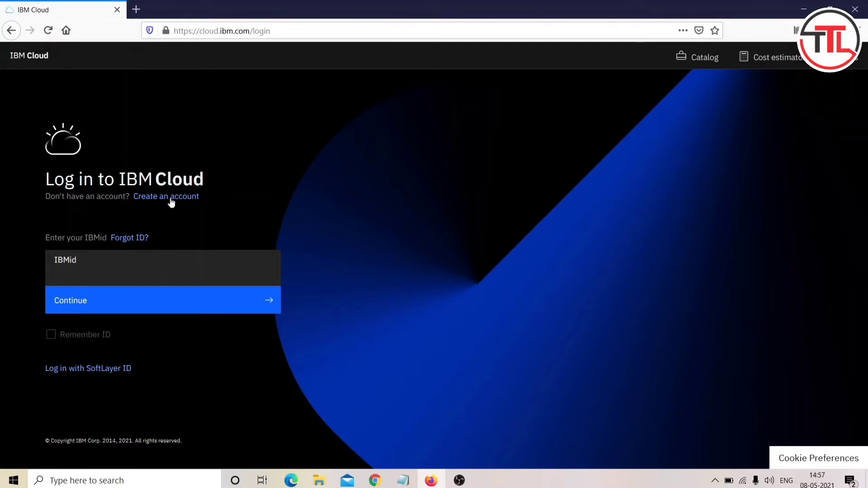
Step: Sign in to IBM Cloud and search the dashboard for 'watson assistant'
left_click_drag(207, 195, 42, 194)
scroll(123, 217, "up", 3)
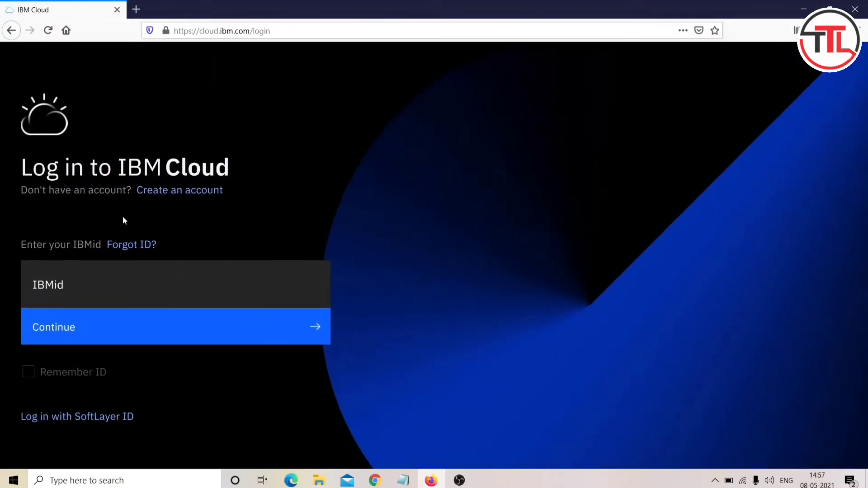
scroll(123, 217, "left", 1)
scroll(123, 217, "down", 2)
scroll(123, 216, "down", 1)
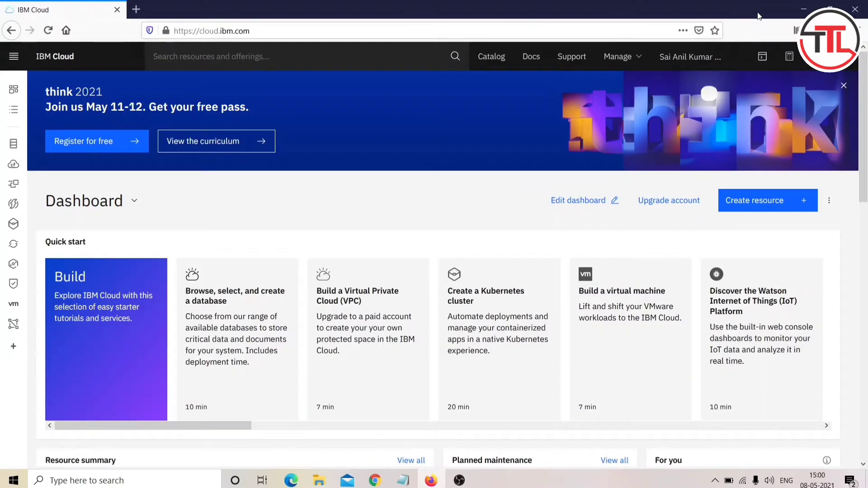
left_click(343, 53)
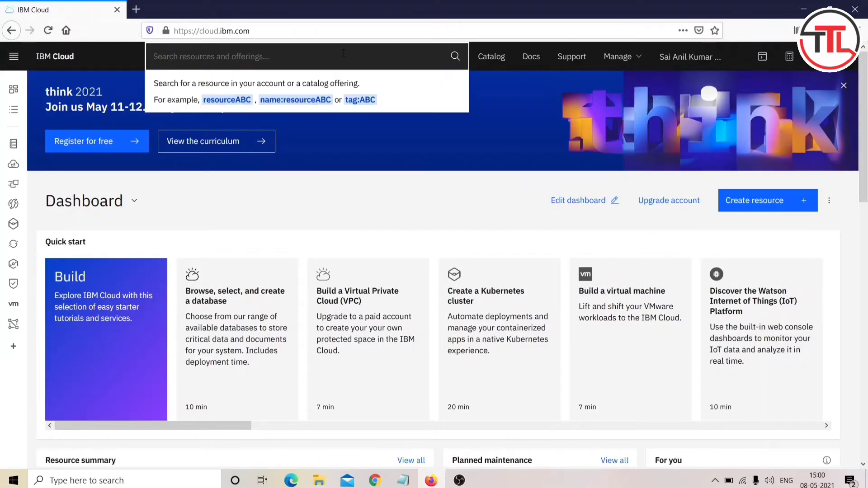
type("watson ")
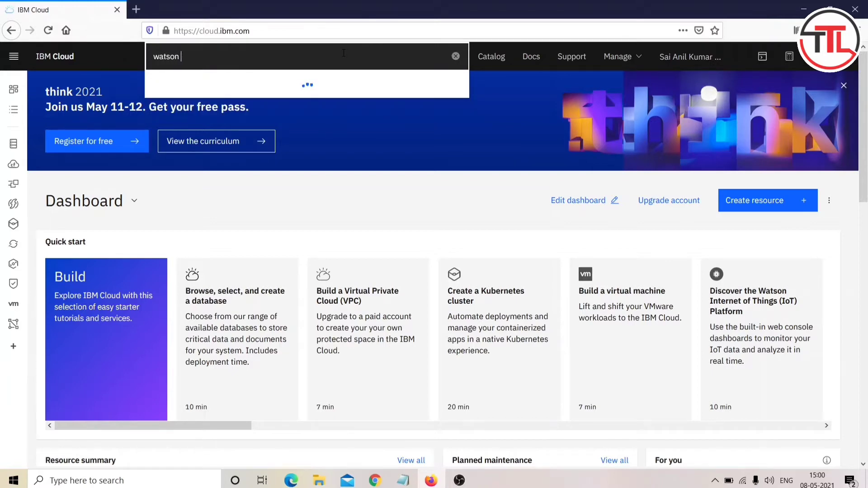
type("assistant")
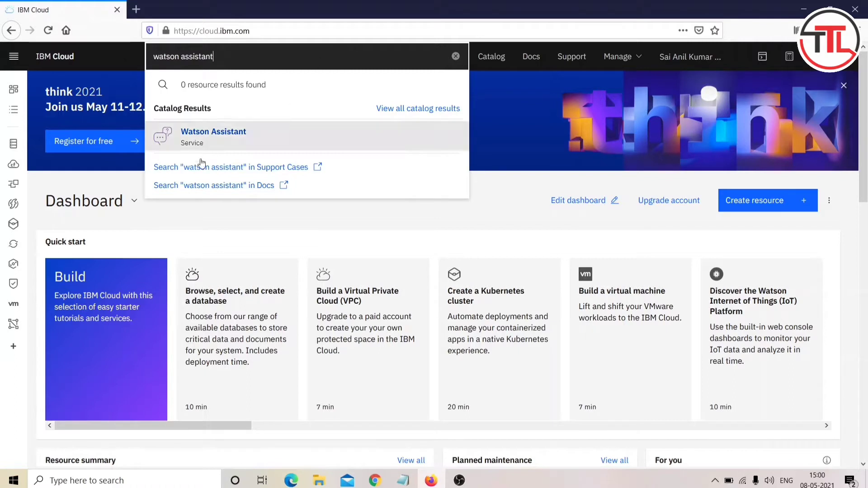
Step: Open the Watson Assistant catalog page and dismiss the IBM Cloud tour and Watson welcome popup
left_click(220, 143)
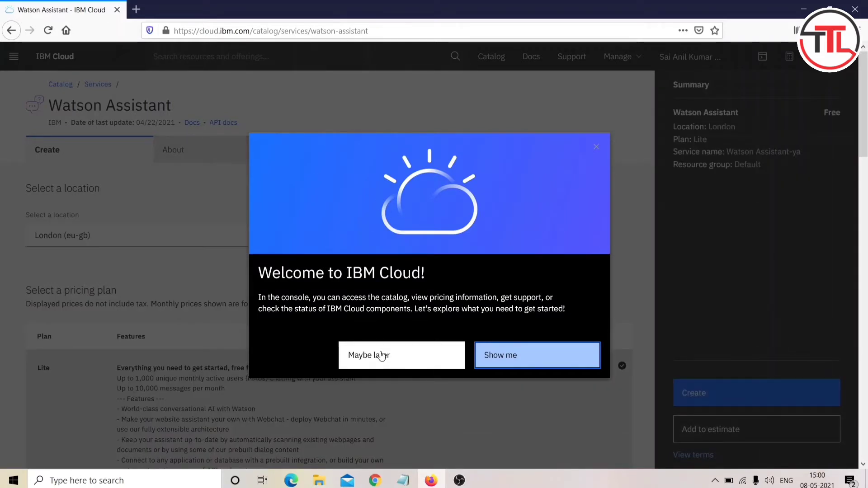
left_click(387, 360)
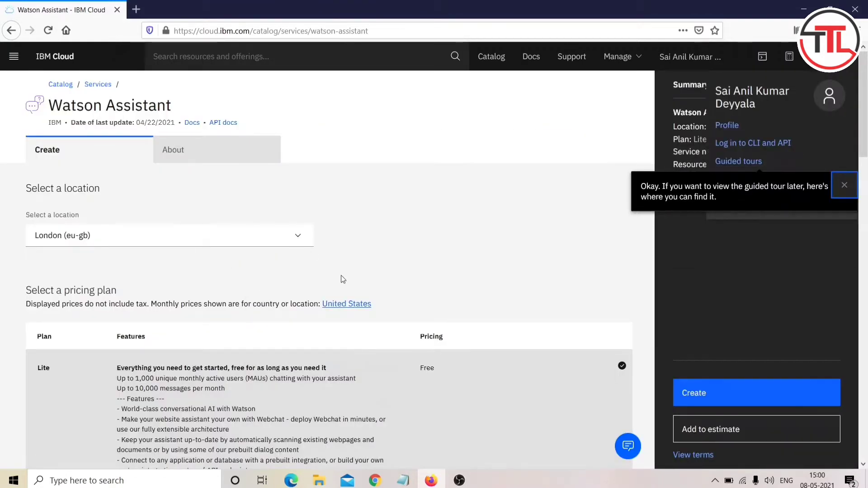
scroll(342, 279, "down", 2)
scroll(342, 276, "up", 1)
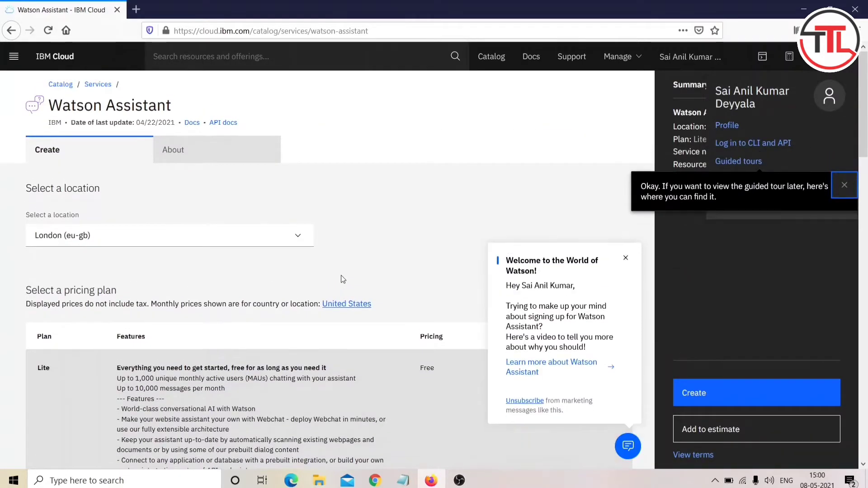
left_click(626, 258)
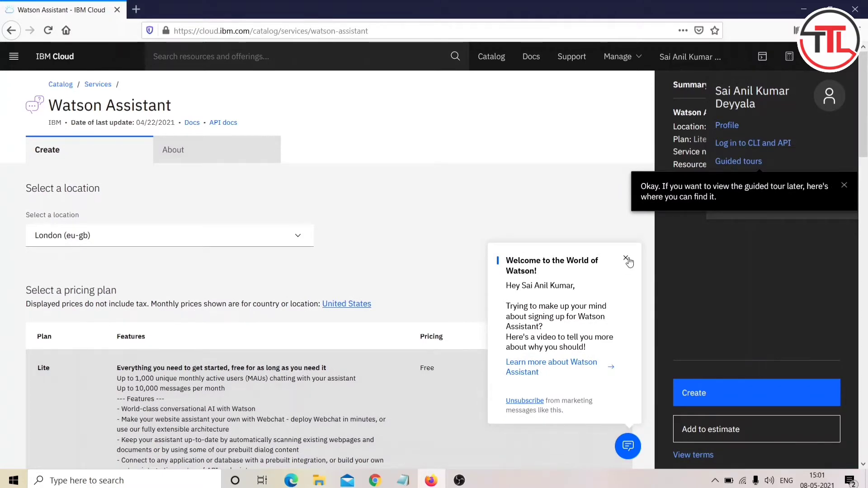
scroll(308, 362, "down", 3)
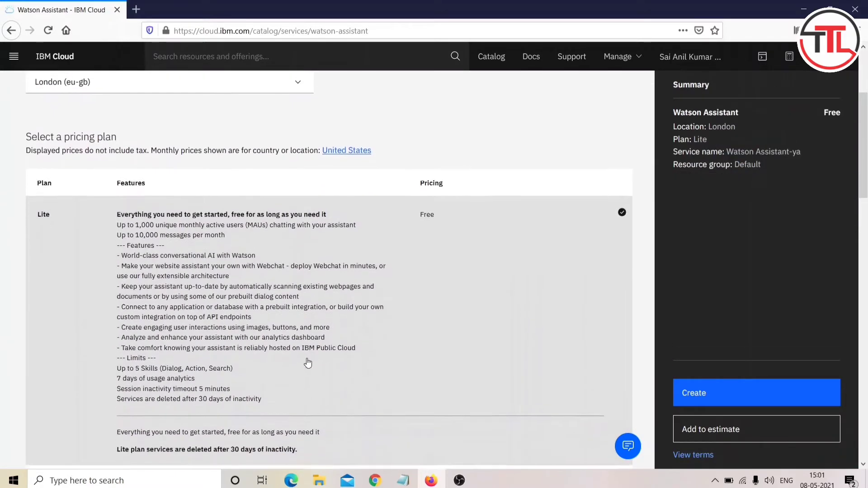
scroll(226, 294, "down", 9)
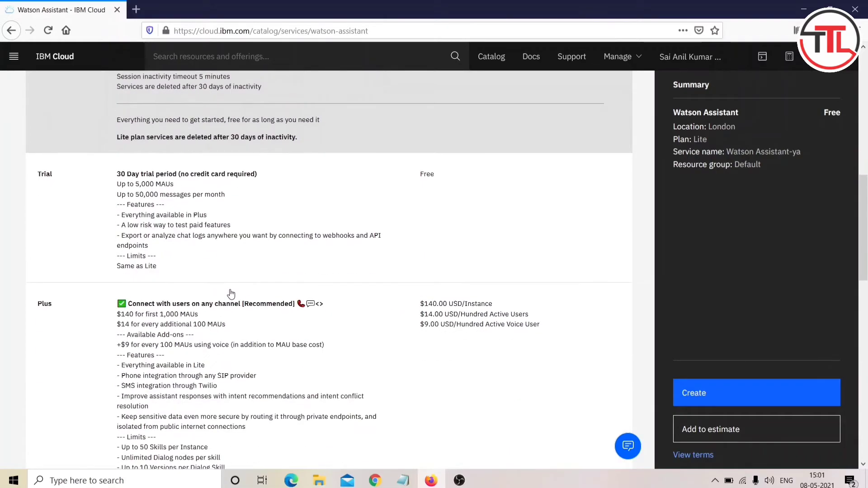
scroll(231, 294, "down", 13)
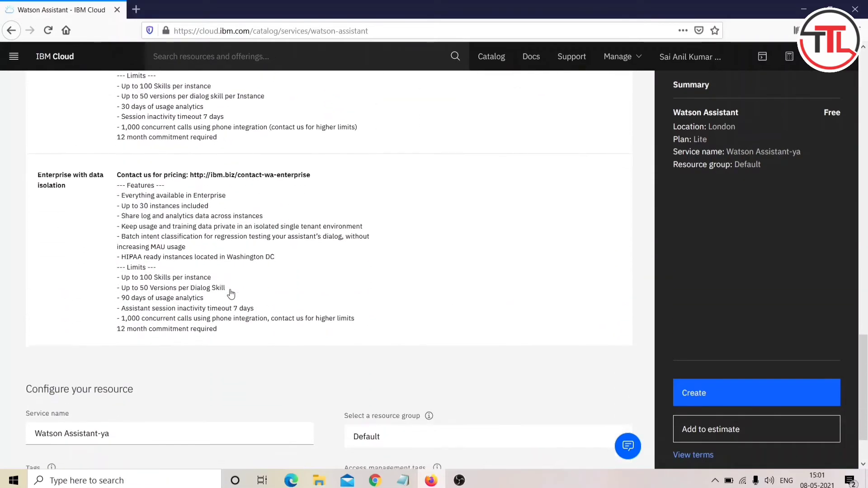
scroll(229, 289, "up", 20)
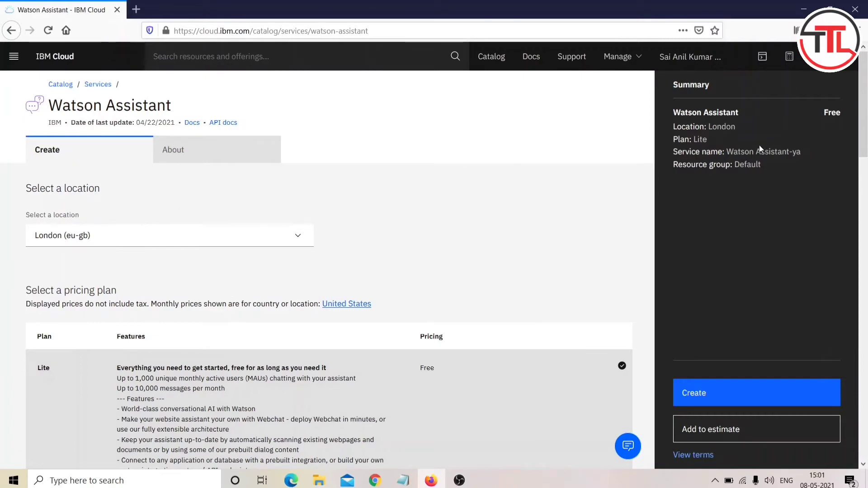
Step: Choose the Lite pricing plan and note its 1,000 monthly active users limit
left_click_drag(708, 139, 499, 372)
left_click(499, 372)
scroll(500, 371, "down", 5)
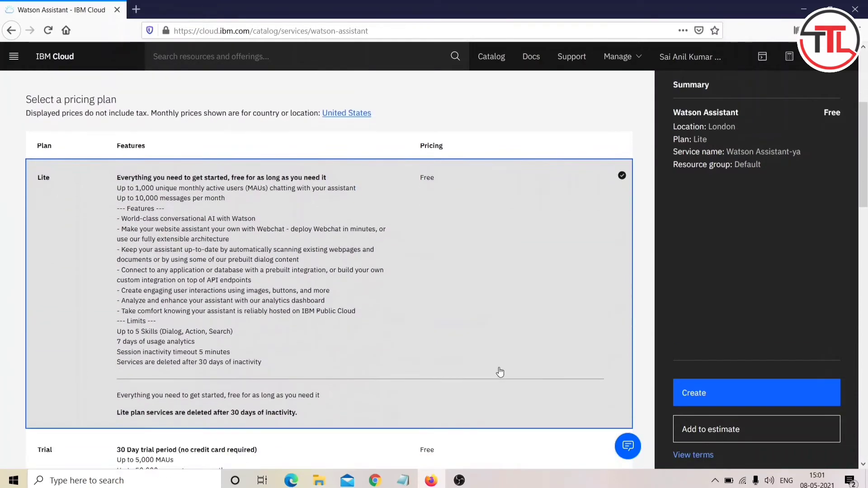
scroll(239, 232, "up", 4)
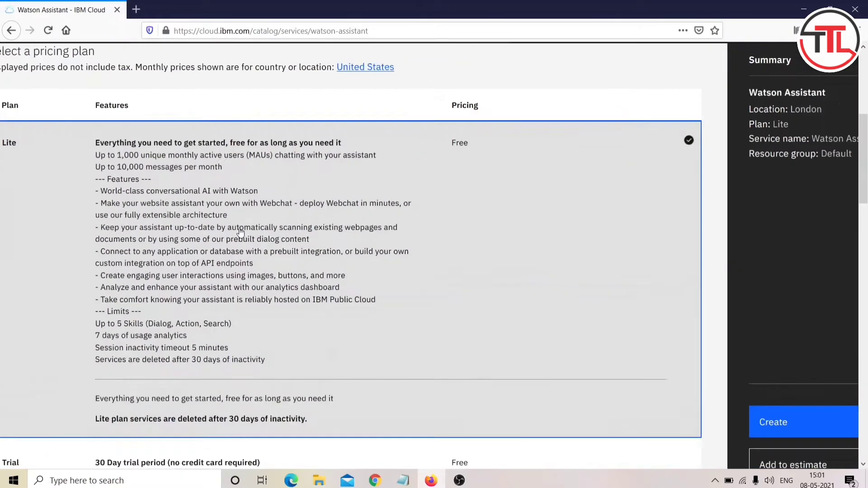
scroll(239, 232, "left", 3)
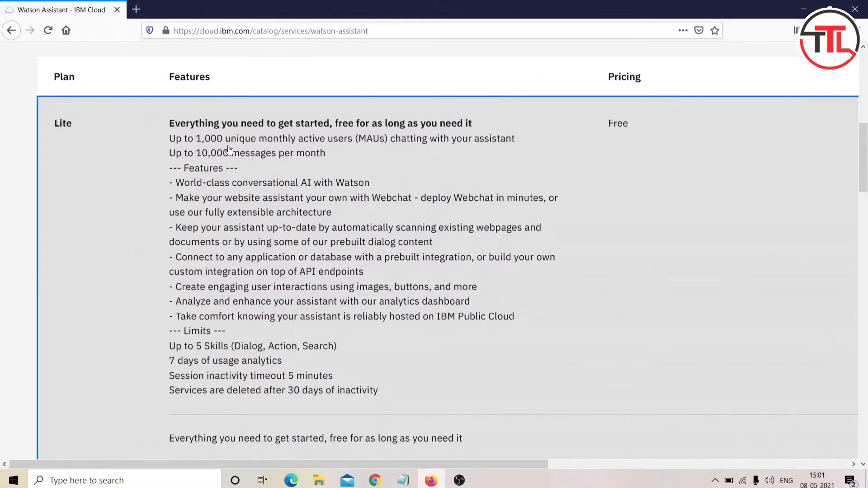
left_click_drag(229, 154, 202, 140)
left_click(197, 155)
left_click(203, 140)
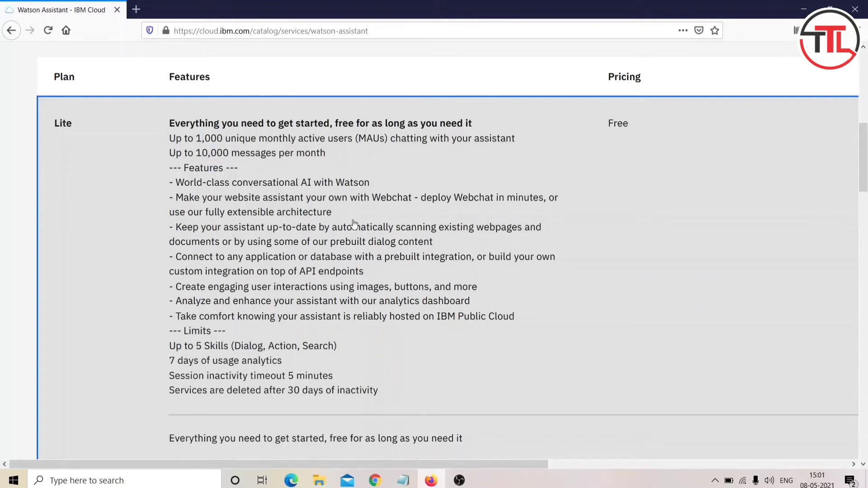
key("ctrl+minus")
key("ctrl+minus")
key("ctrl+minus")
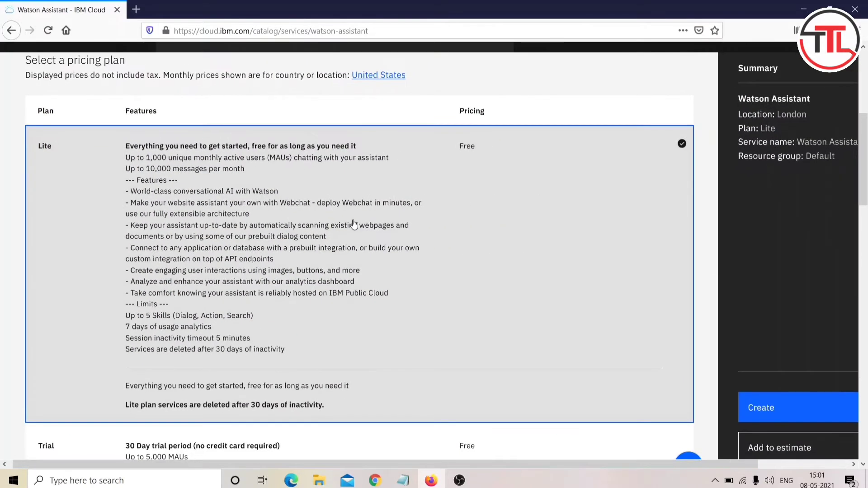
Step: Look at the Enterprise with data isolation plan, then switch back to Lite
scroll(355, 225, "down", 6)
scroll(354, 225, "down", 4)
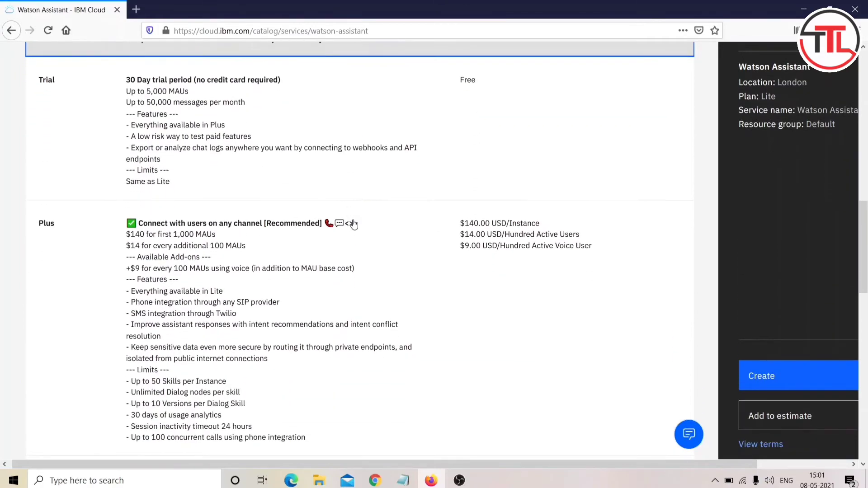
scroll(354, 224, "down", 15)
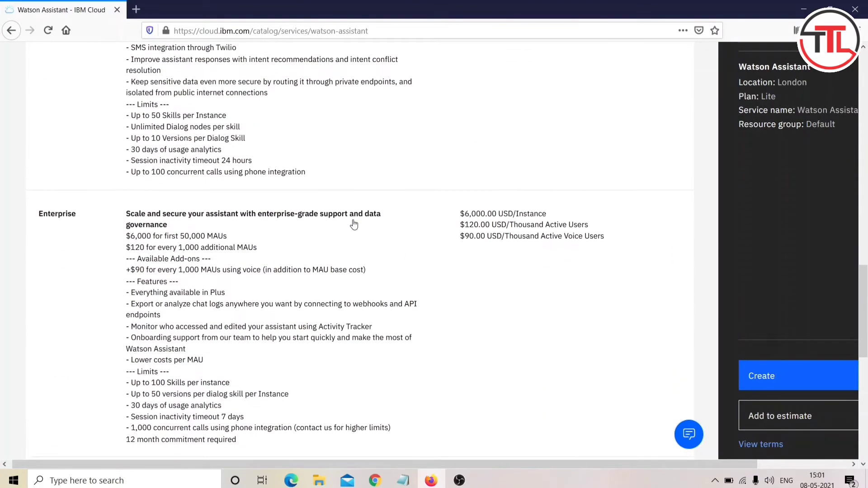
scroll(354, 224, "down", 8)
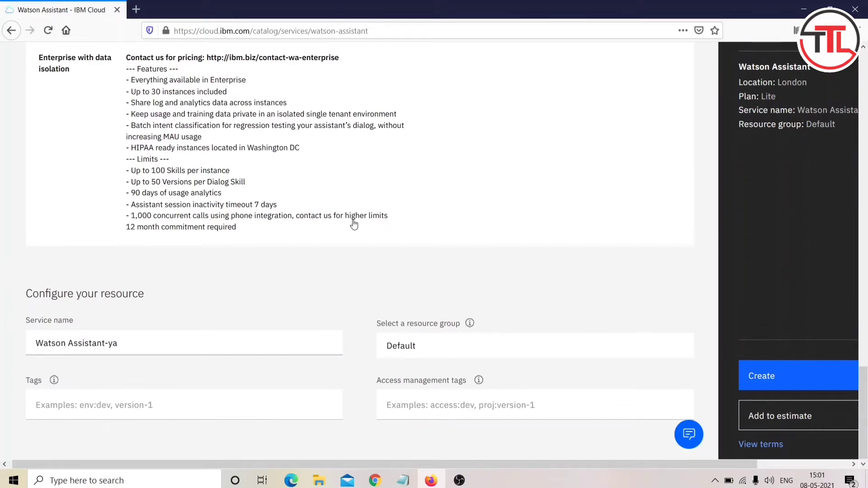
left_click(354, 224)
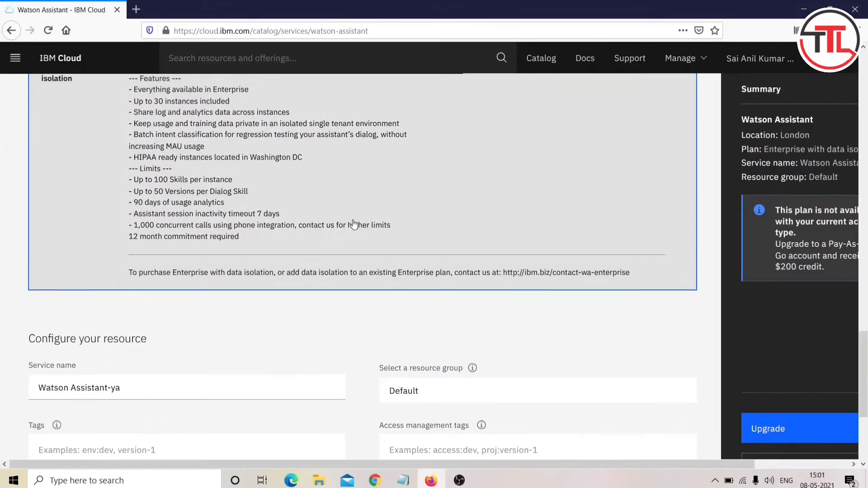
scroll(353, 224, "up", 20)
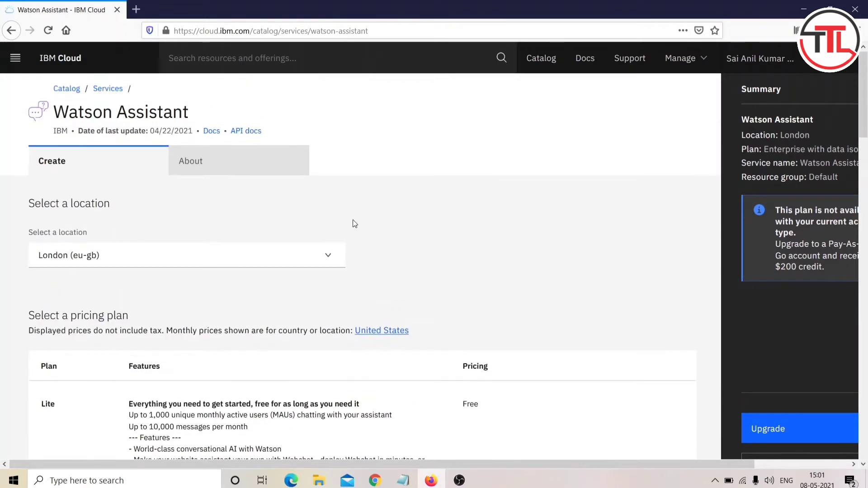
left_click(243, 414)
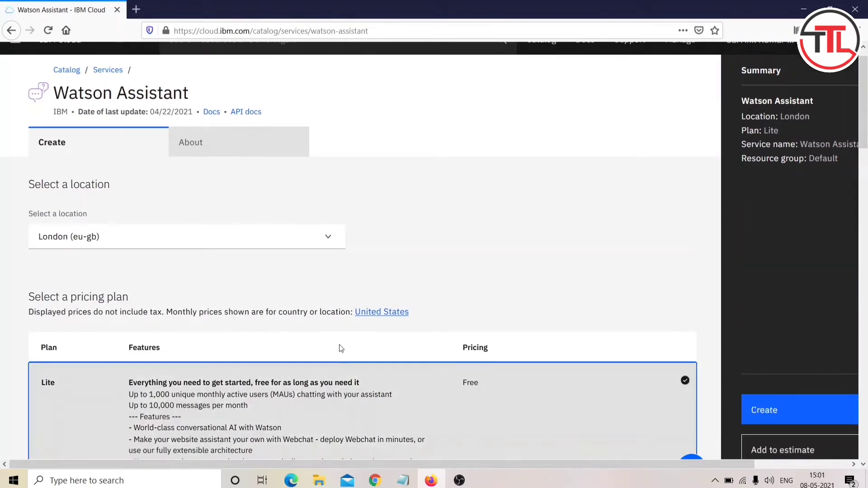
Step: Review the summary and create the Lite service in London as Watson Assistant-ya
scroll(339, 344, "down", 2)
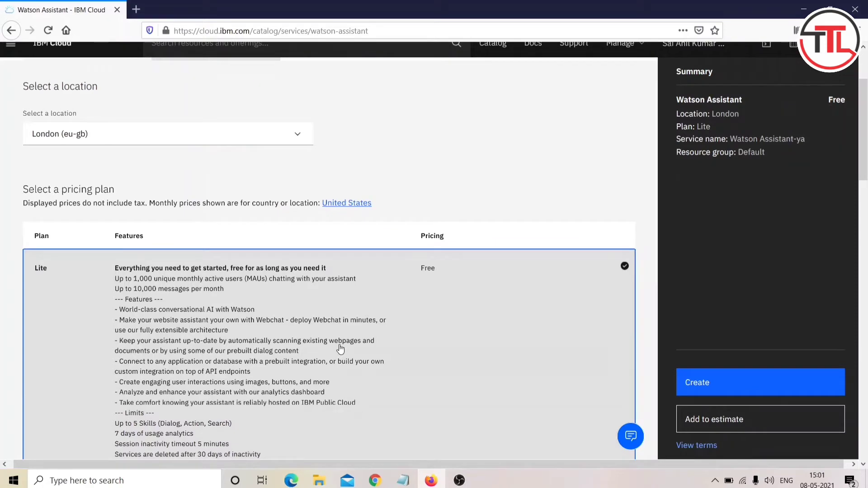
scroll(340, 349, "down", 4)
scroll(340, 349, "down", 1)
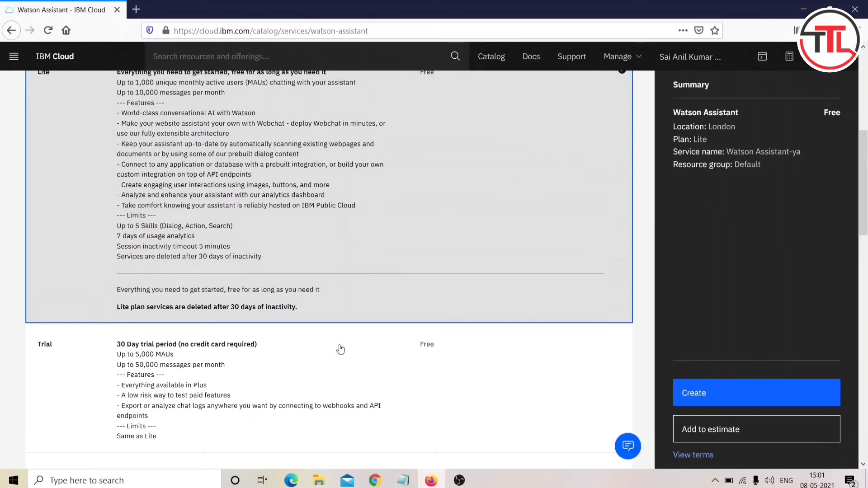
scroll(340, 349, "up", 1)
scroll(341, 348, "up", 3)
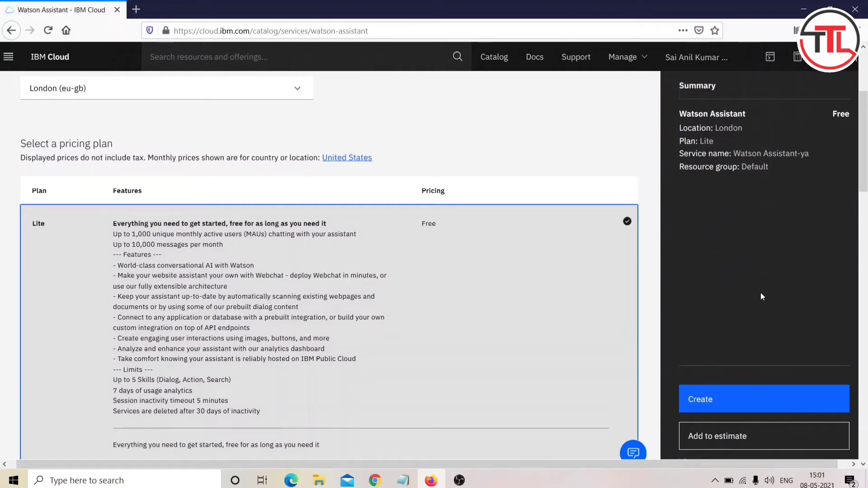
left_click(734, 407)
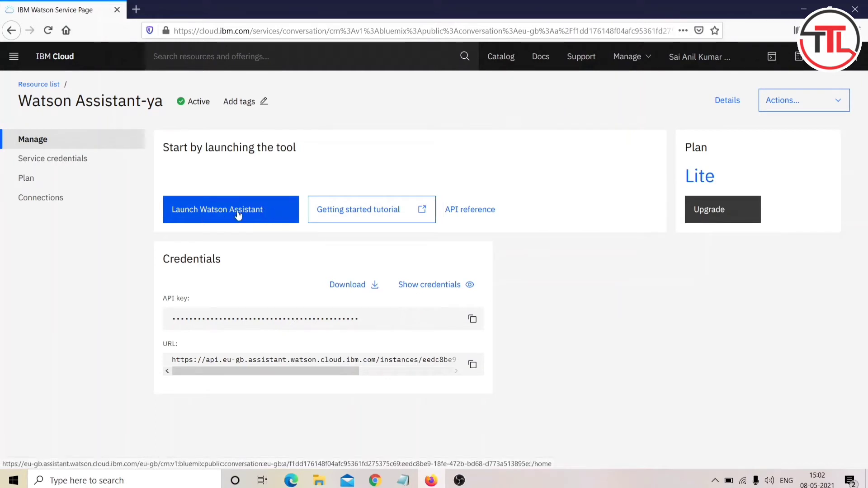
Step: Launch the Watson Assistant-ya tool in a new browser tab
left_click_drag(266, 214, 188, 217)
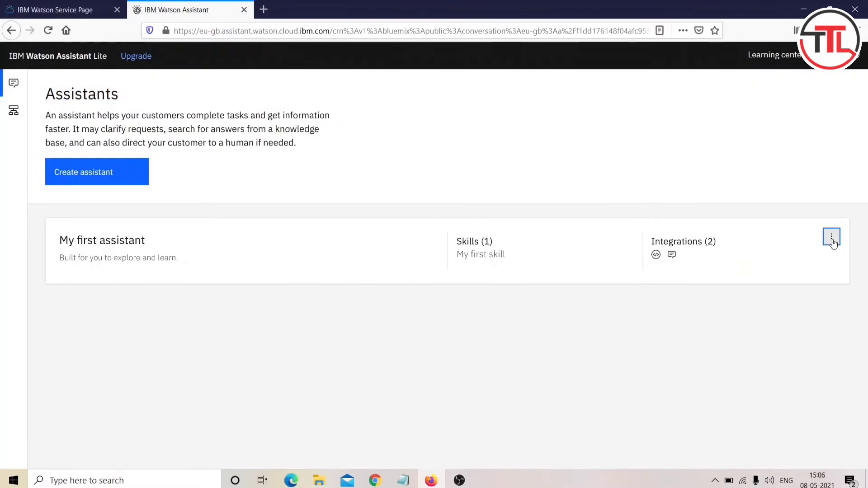
Step: Delete 'My first assistant', confirming by typing DELETE
left_click(831, 237)
left_click(788, 306)
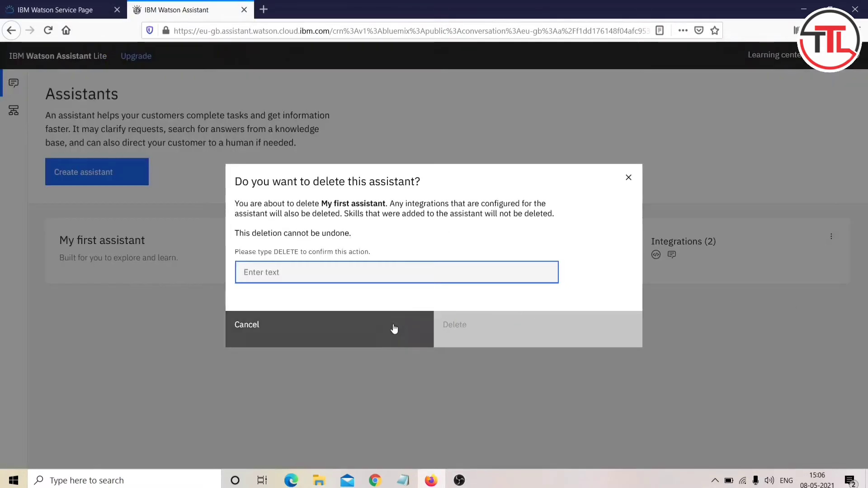
left_click(490, 328)
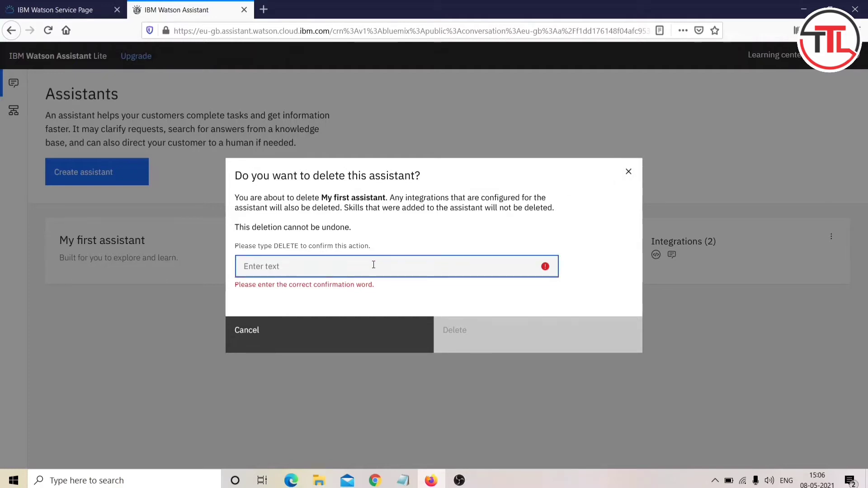
type("DELETE")
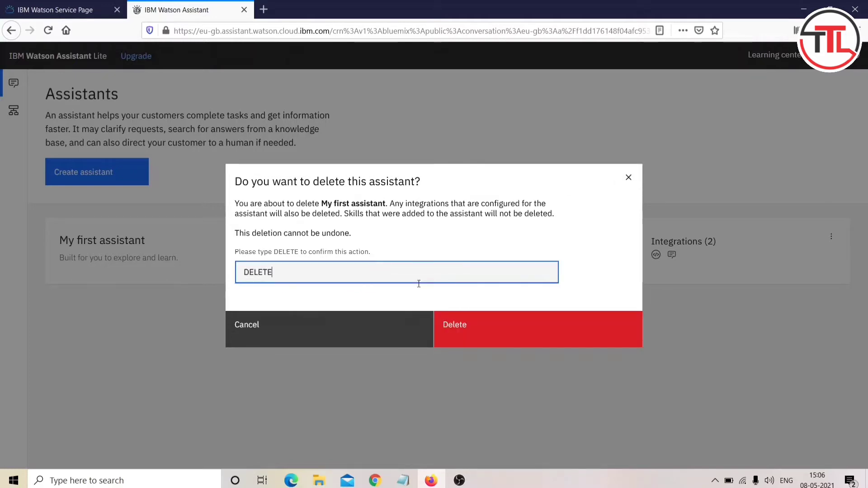
left_click(493, 337)
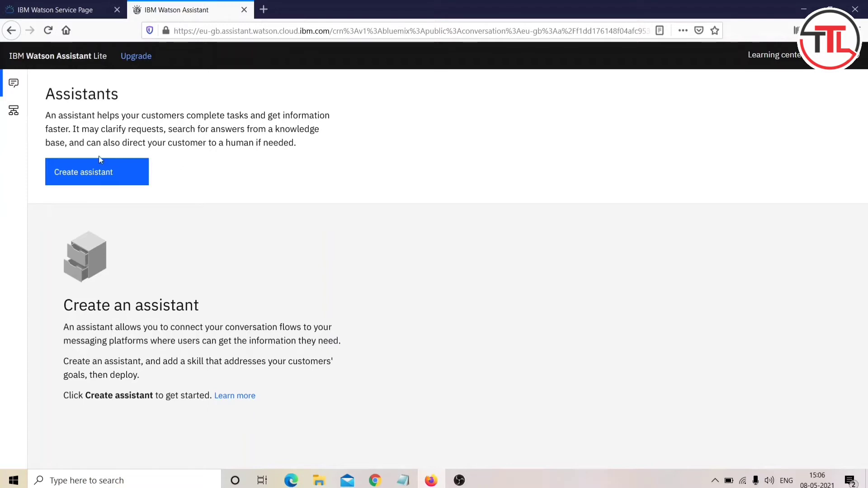
left_click(99, 178)
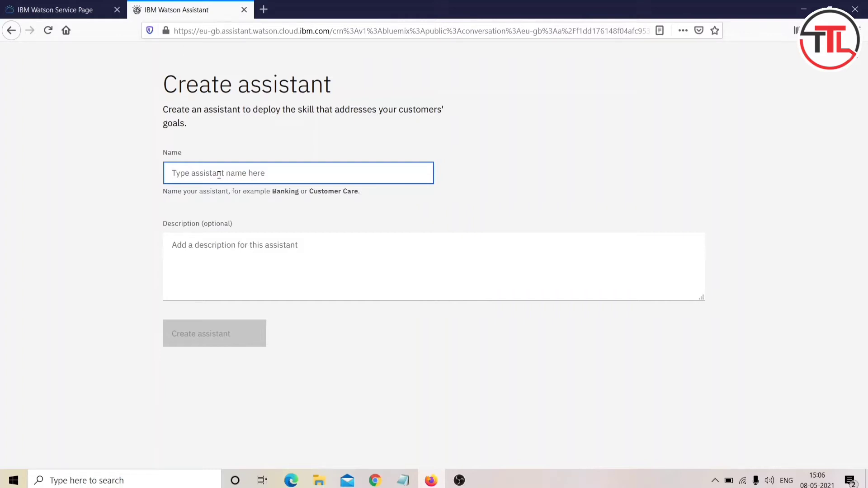
Step: Create assistant 'Telugu Tech Learners' described as 'This is a telugu tech learners chatbot'
type("TElugu")
key("BackSpace")
key("BackSpace")
key("BackSpace")
key("BackSpace")
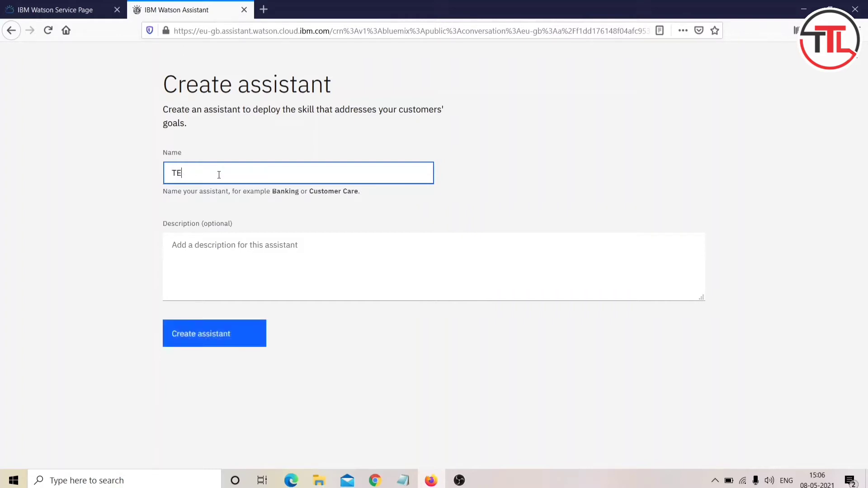
type("gu Tech Learners")
left_click(228, 239)
type("Thi")
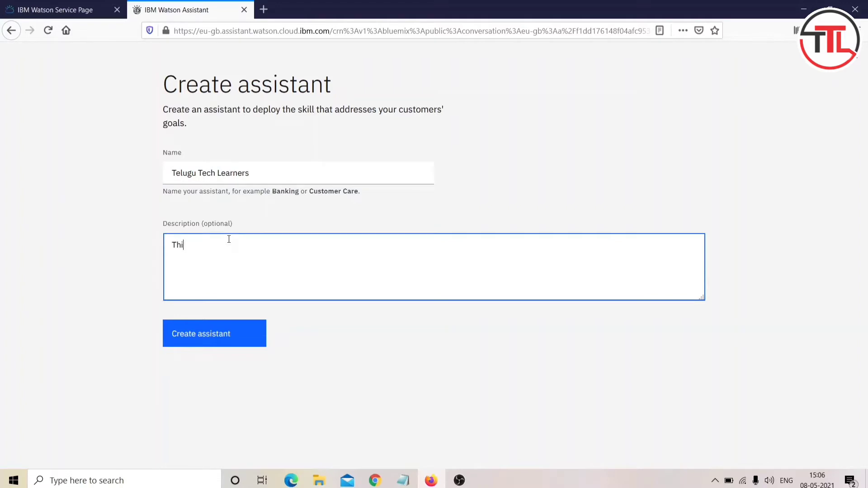
type("s is a telugu tech learners chatb")
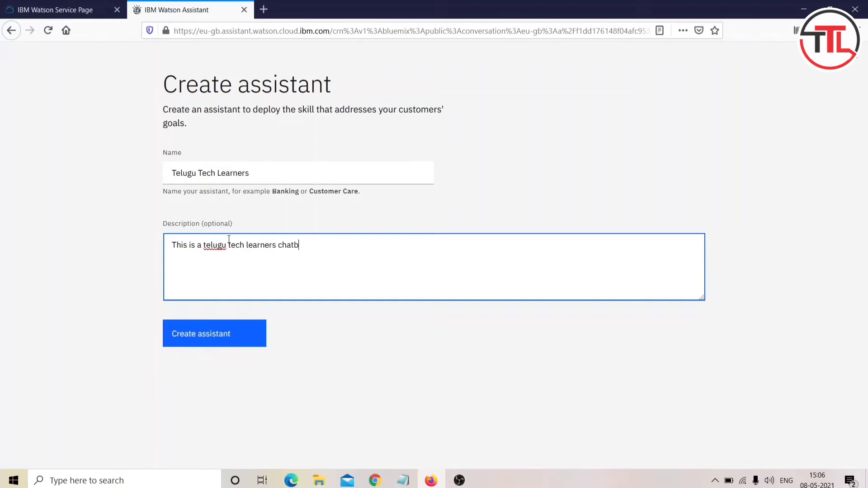
type("ot")
left_click(248, 343)
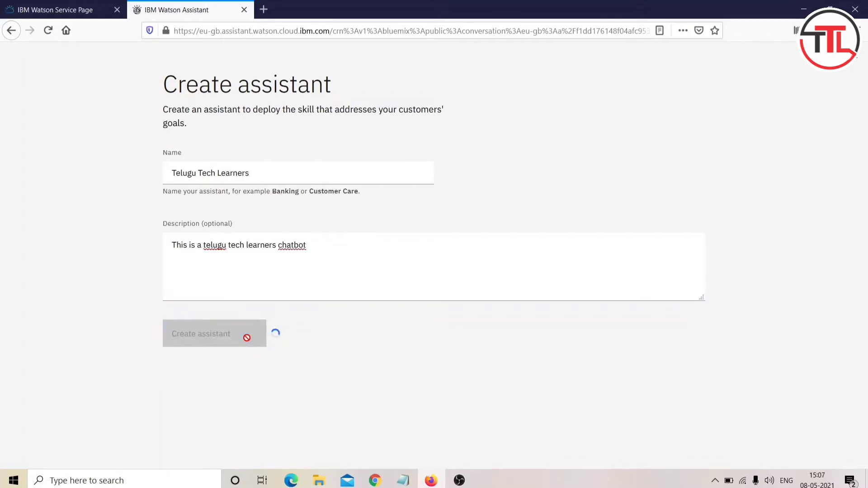
scroll(248, 342, "down", 2)
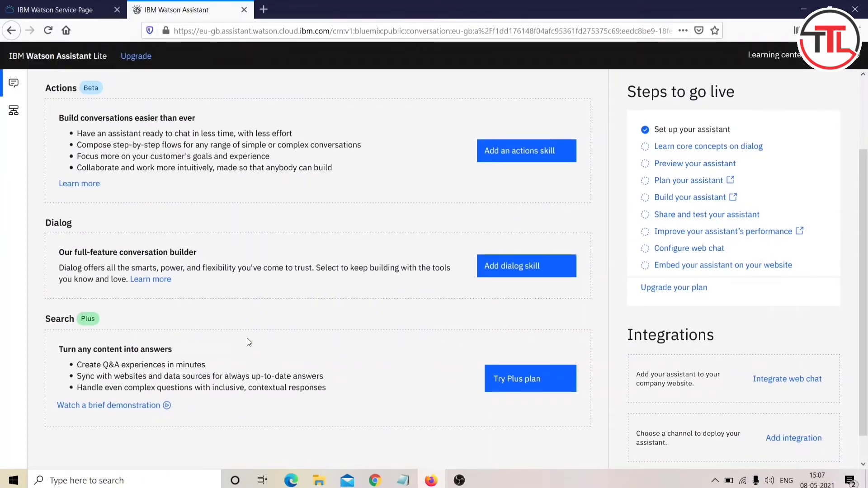
Step: Start adding a dialog skill to the assistant and choose to create a new one
scroll(248, 342, "down", 1)
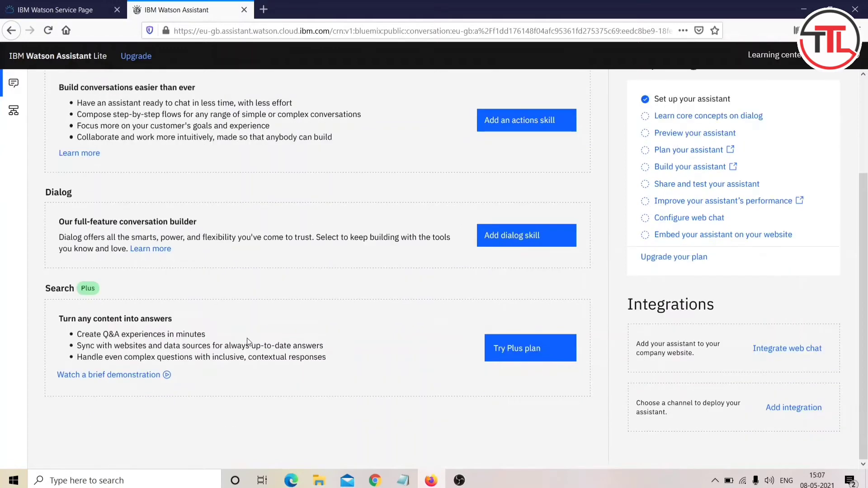
scroll(248, 342, "up", 3)
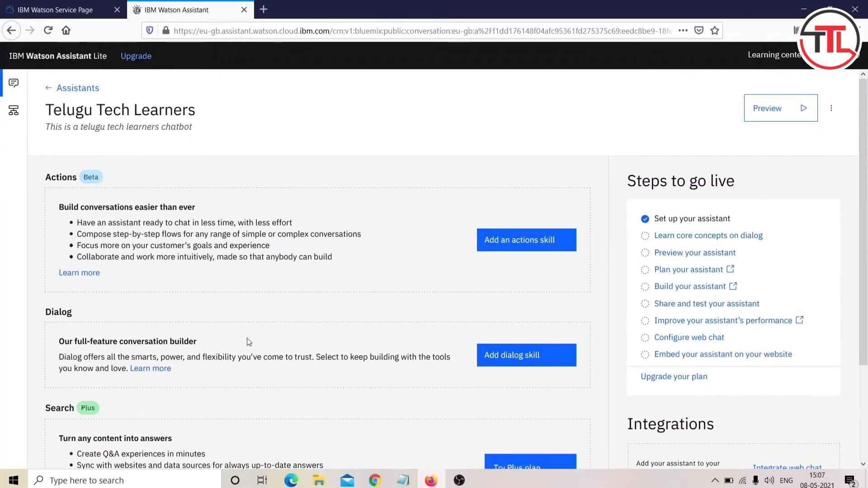
scroll(254, 311, "down", 2)
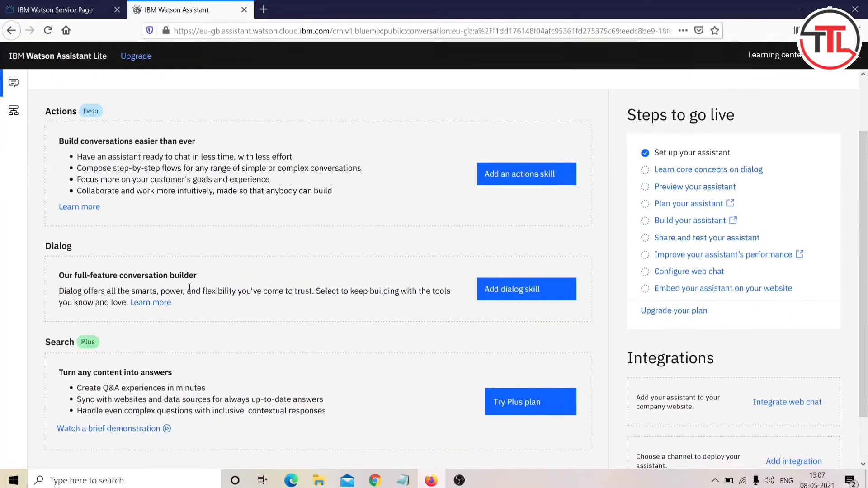
double_click(76, 246)
left_click(277, 275)
left_click(512, 290)
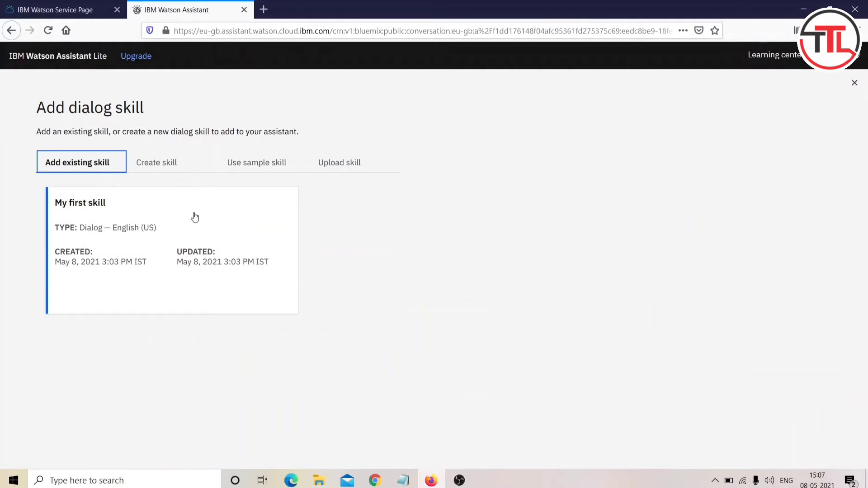
left_click(164, 163)
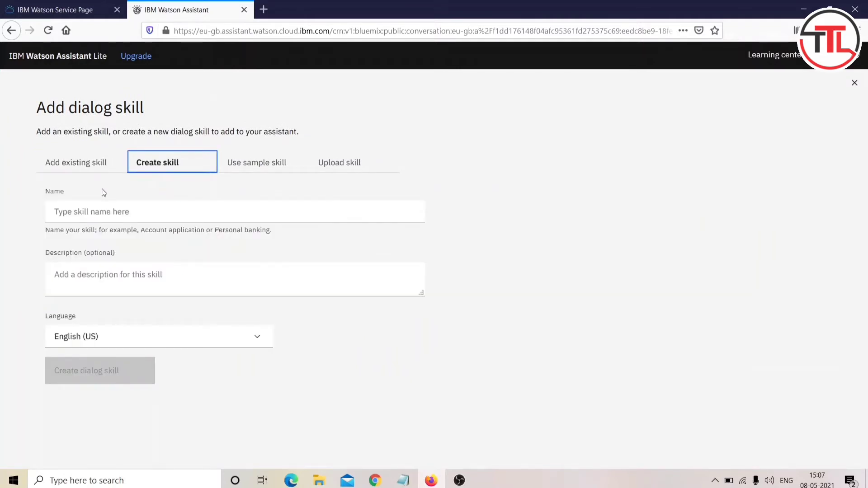
Step: Name the skill 'TTL info bot', describe it as 'descdf', and create it
left_click(103, 209)
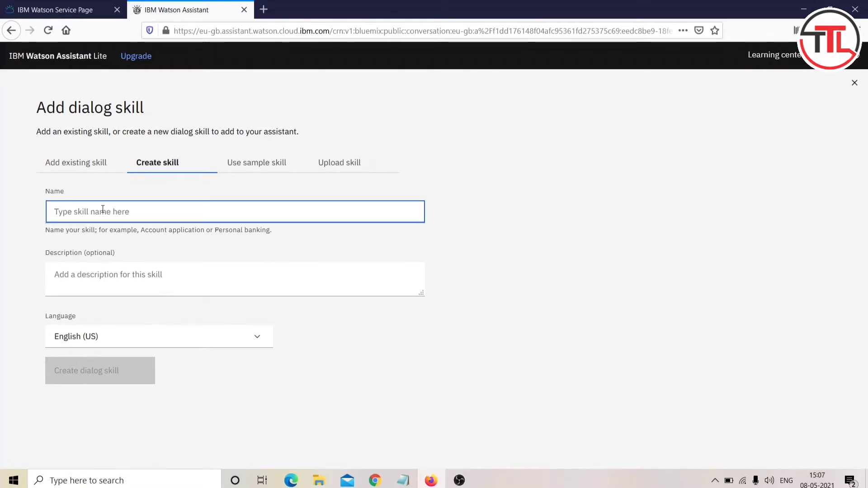
type("TTL infot")
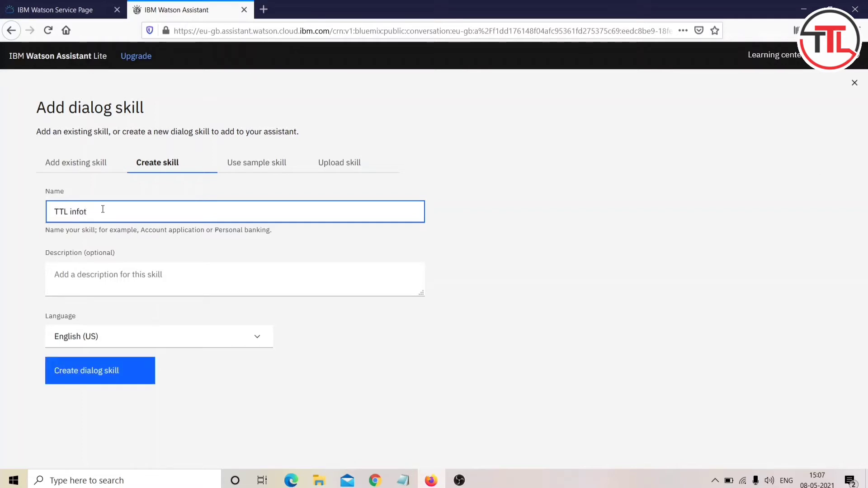
key("BackSpace")
type(" bot")
left_click(104, 271)
type("descdf")
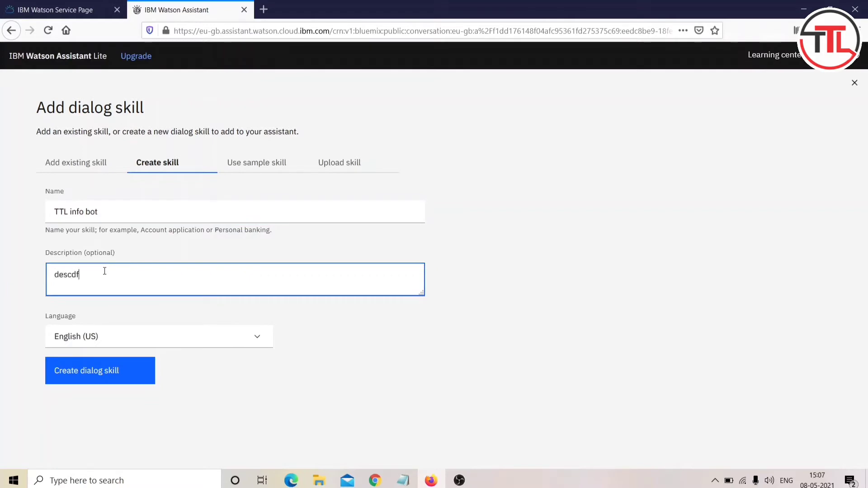
left_click(120, 369)
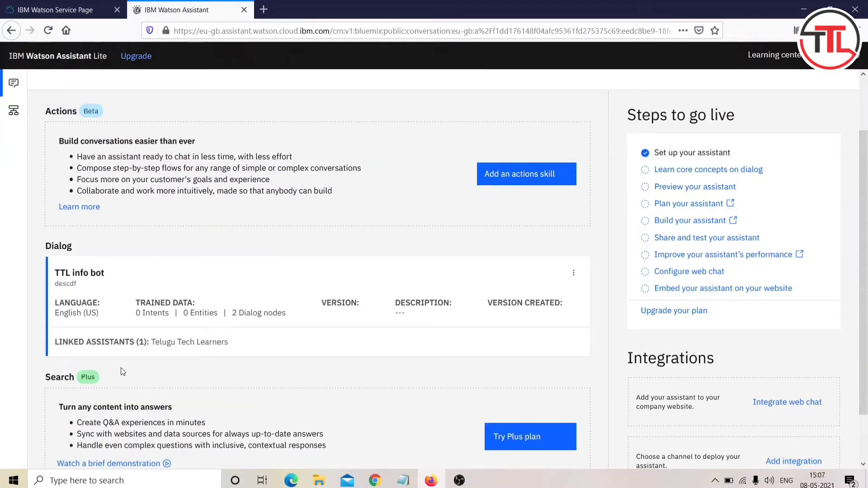
Step: Open the TTL info bot skill, skip the welcome and tour prompts, and go to Intents
left_click(150, 311)
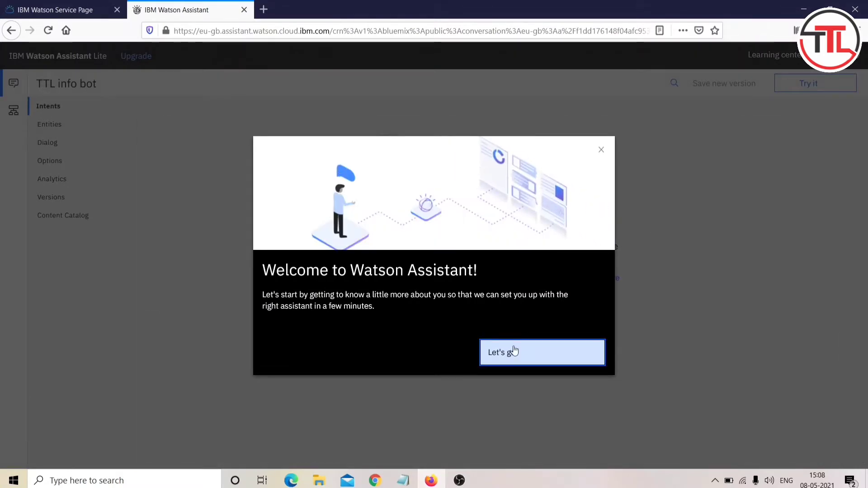
left_click(513, 351)
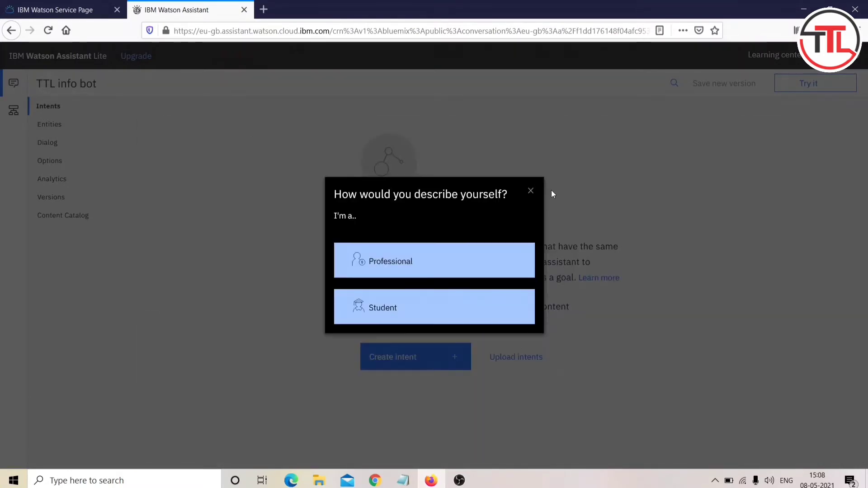
left_click(530, 191)
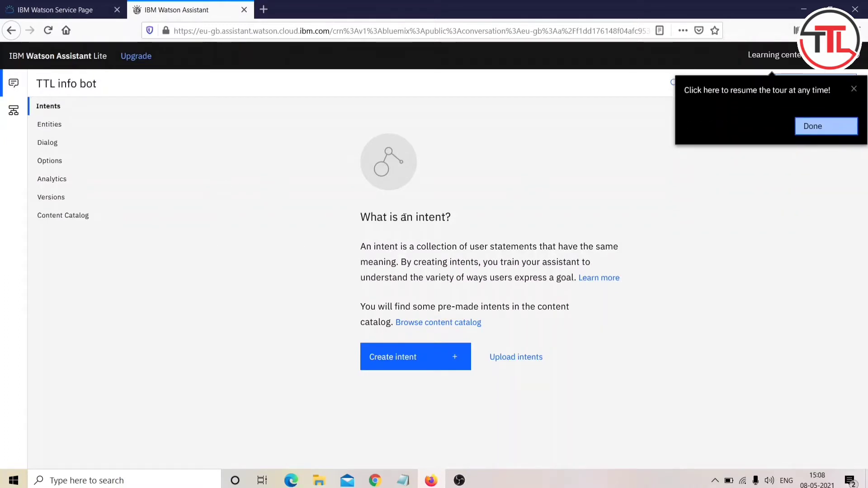
left_click(826, 128)
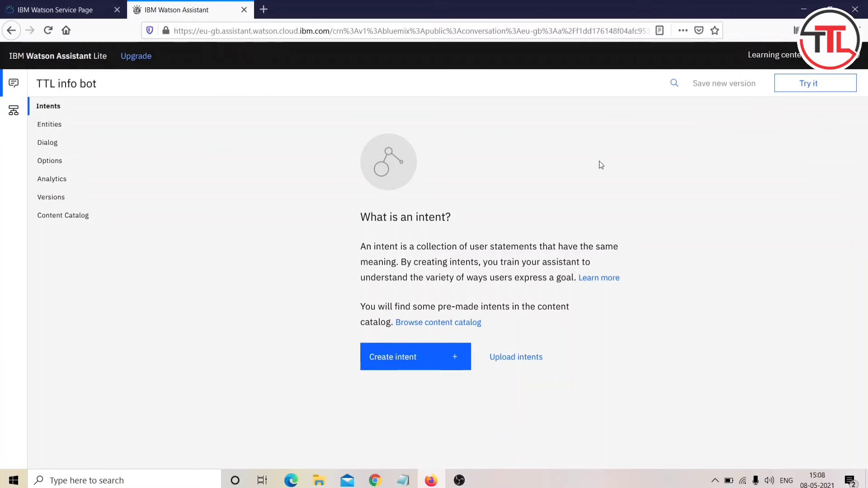
left_click(51, 109)
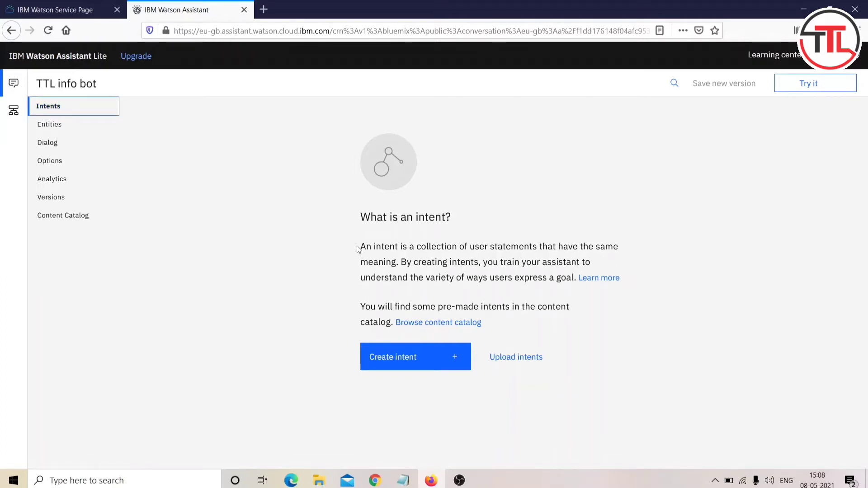
Step: Read the explanation of intents, then move to the Entities section
left_click_drag(360, 246, 584, 277)
left_click(644, 253)
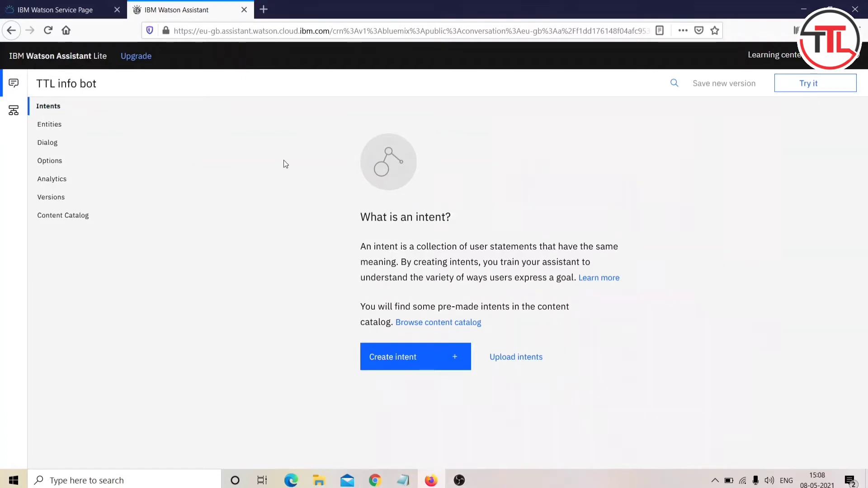
left_click(51, 126)
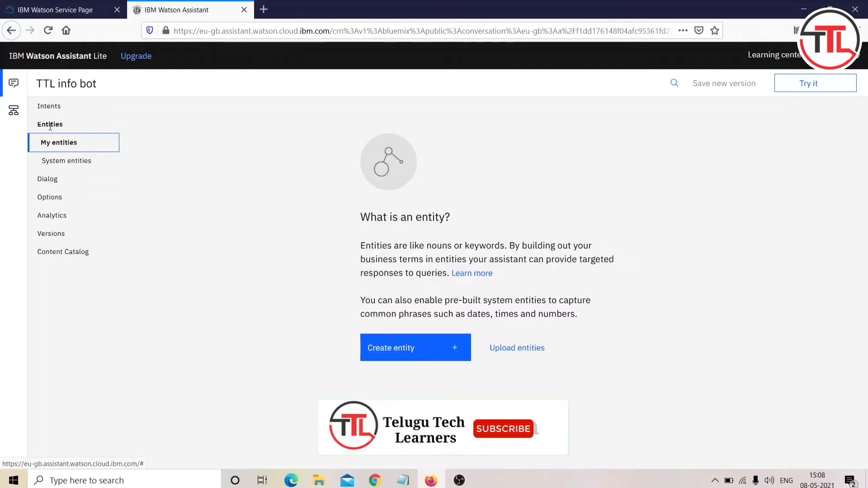
left_click_drag(51, 127, 229, 136)
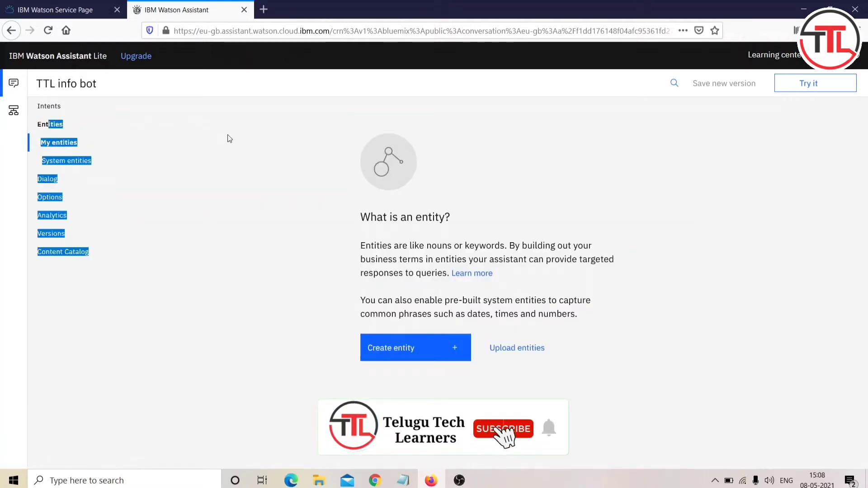
left_click(225, 145)
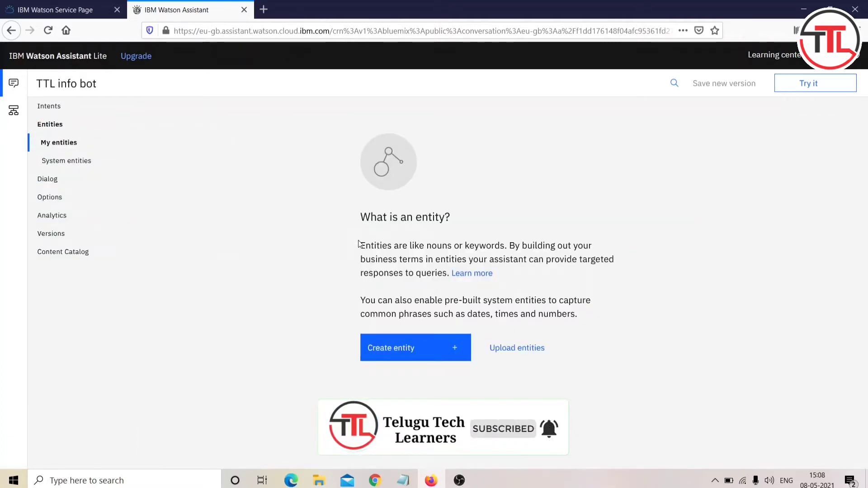
Step: Read the entity explanation, view System entities and My entities, then open Dialog
left_click_drag(360, 245, 613, 262)
left_click(612, 262)
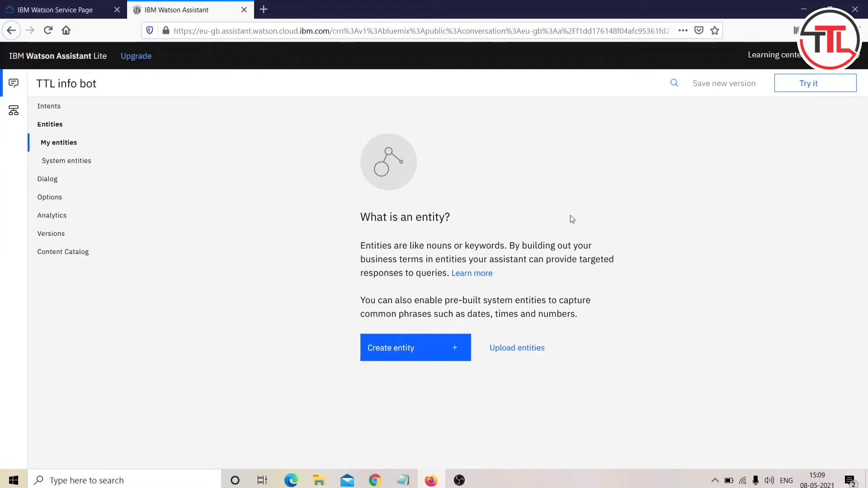
left_click(68, 160)
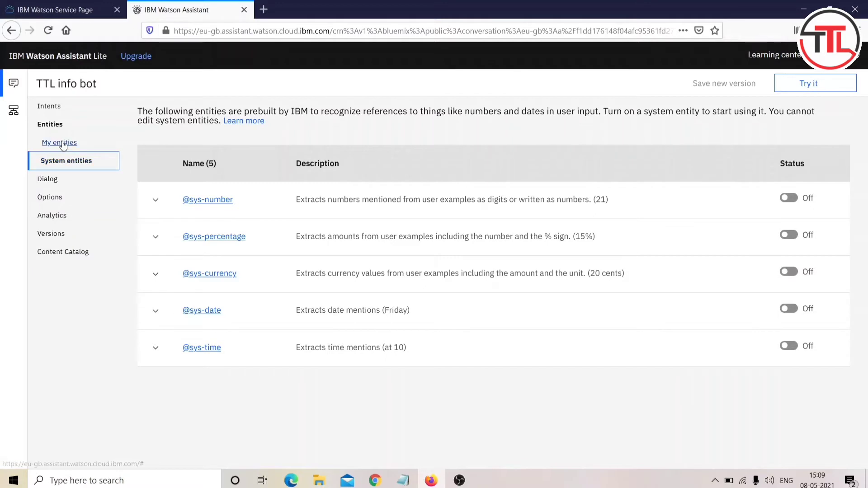
left_click(62, 144)
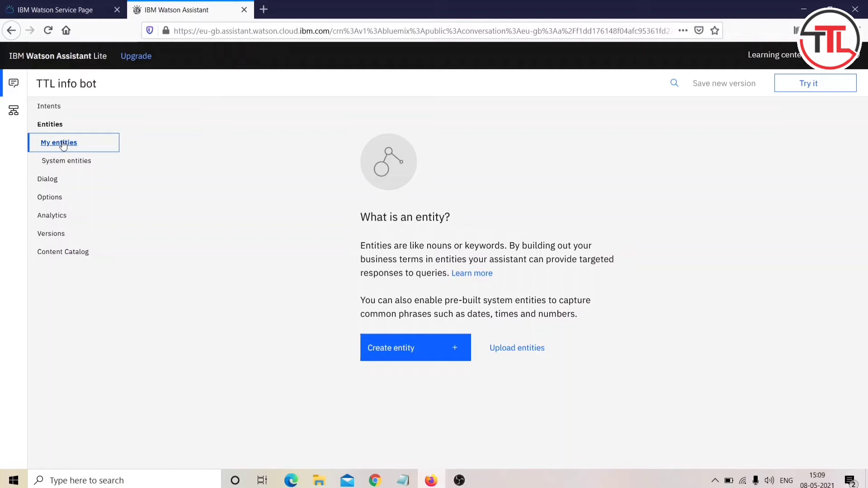
left_click(40, 181)
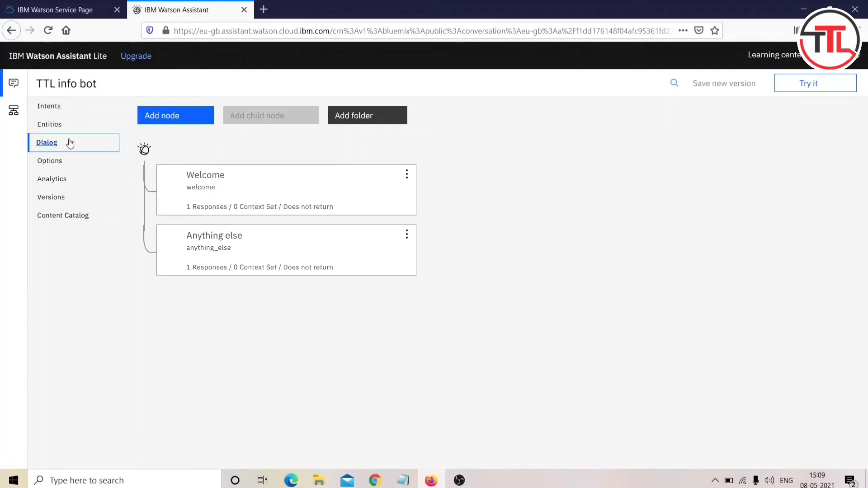
Step: Inspect the Welcome and Anything else nodes' conditions and responses, then return to Intents
left_click(229, 188)
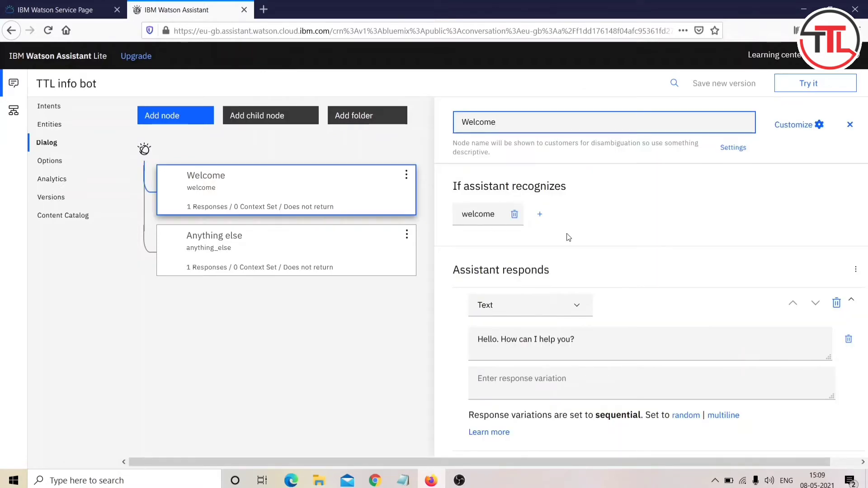
left_click(345, 248)
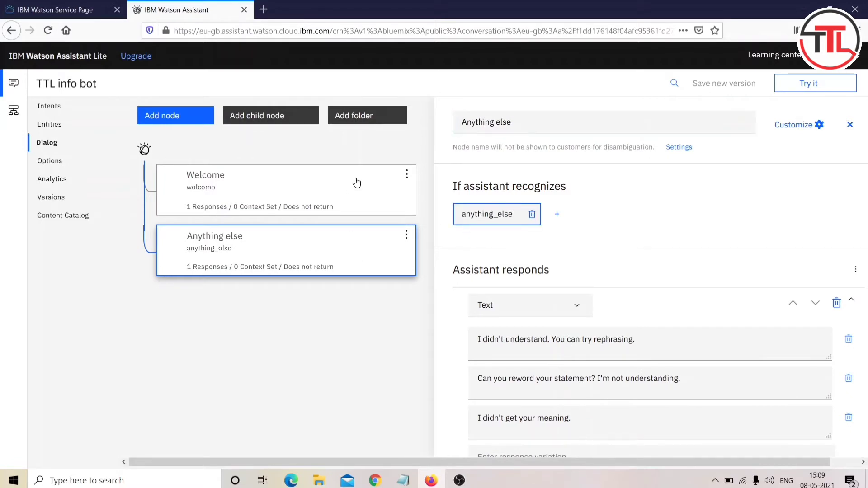
scroll(458, 287, "down", 5)
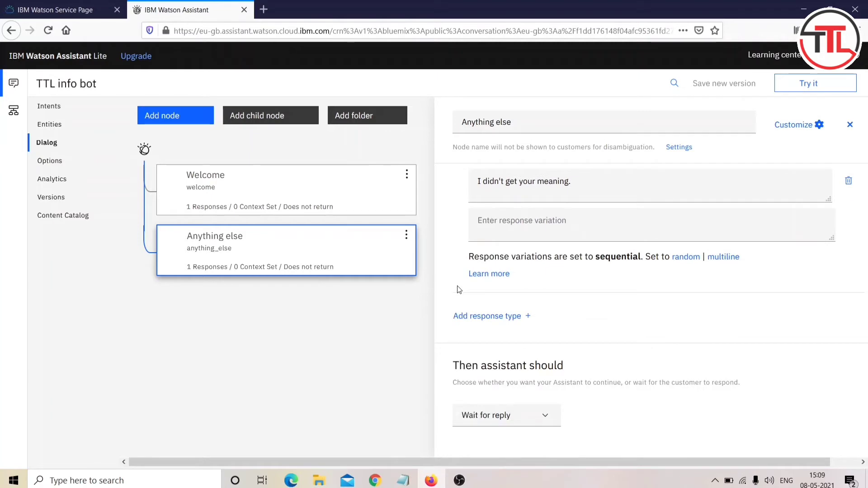
scroll(458, 287, "up", 5)
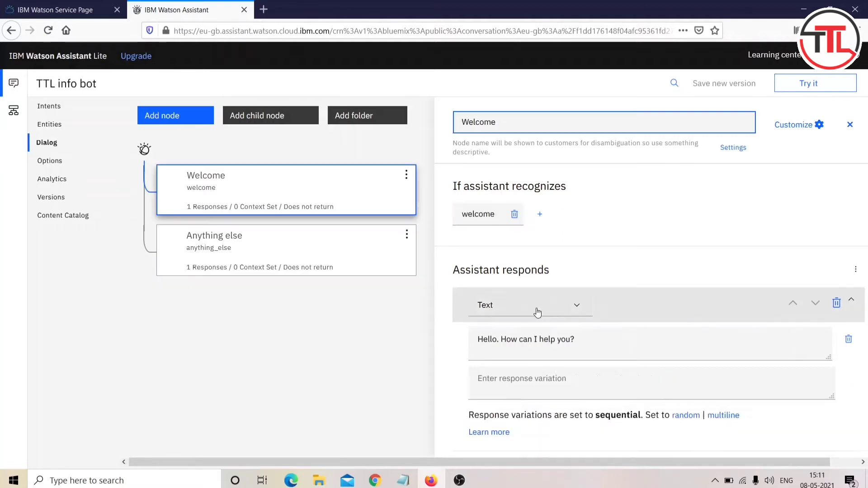
scroll(537, 310, "down", 3)
scroll(538, 312, "up", 1)
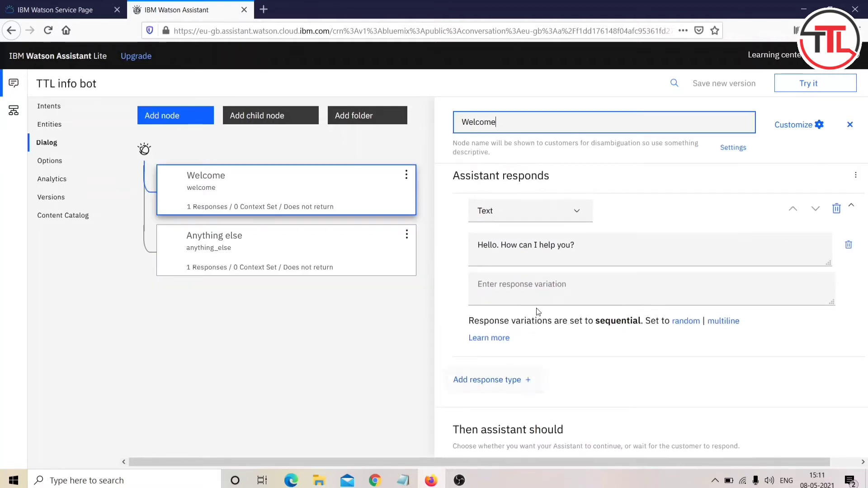
scroll(538, 312, "up", 2)
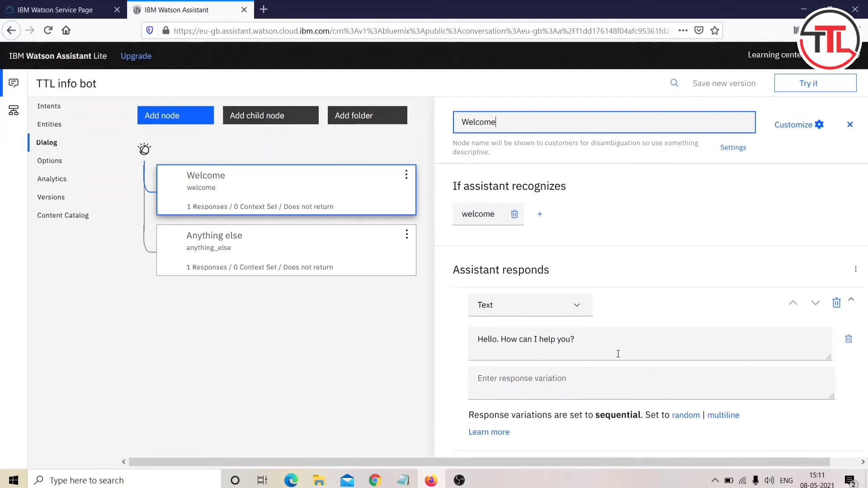
scroll(573, 340, "down", 2)
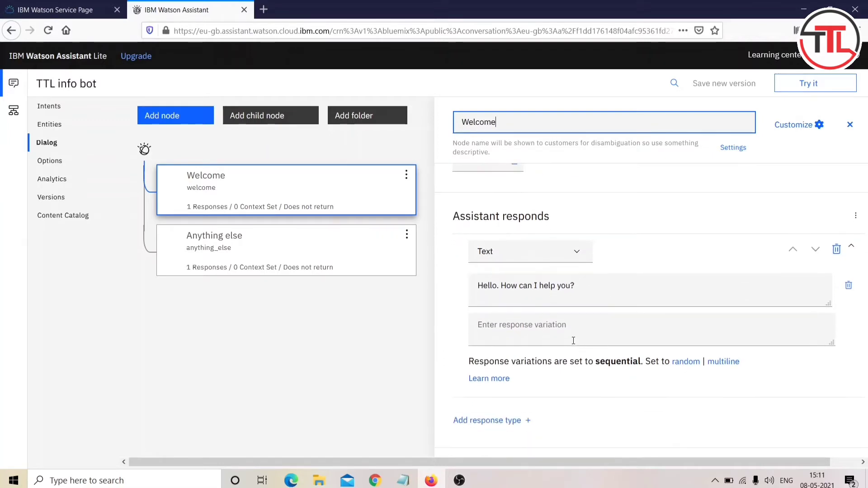
scroll(573, 340, "up", 2)
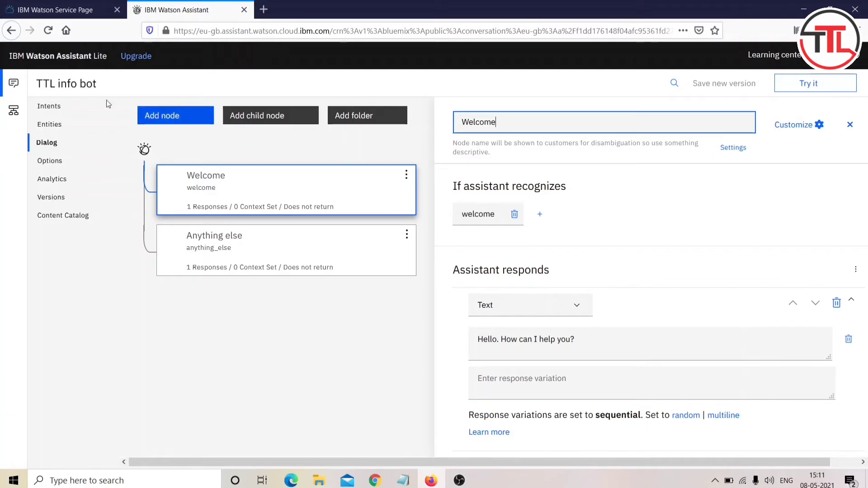
left_click(48, 107)
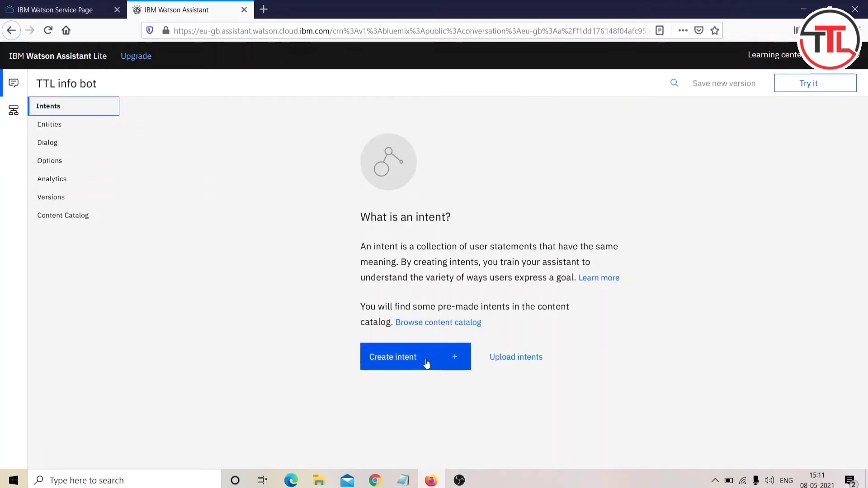
Step: Create a #welcome intent with the description 'Welcome intents'
scroll(422, 341, "up", 5, "ctrl")
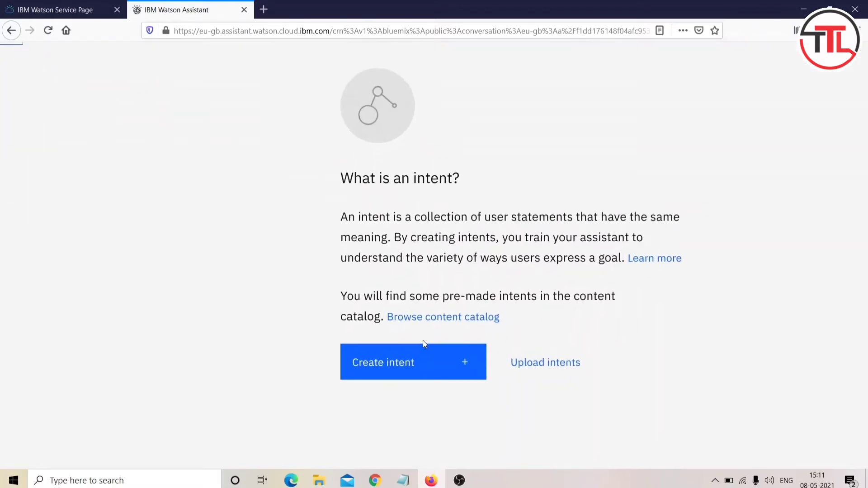
left_click(461, 365)
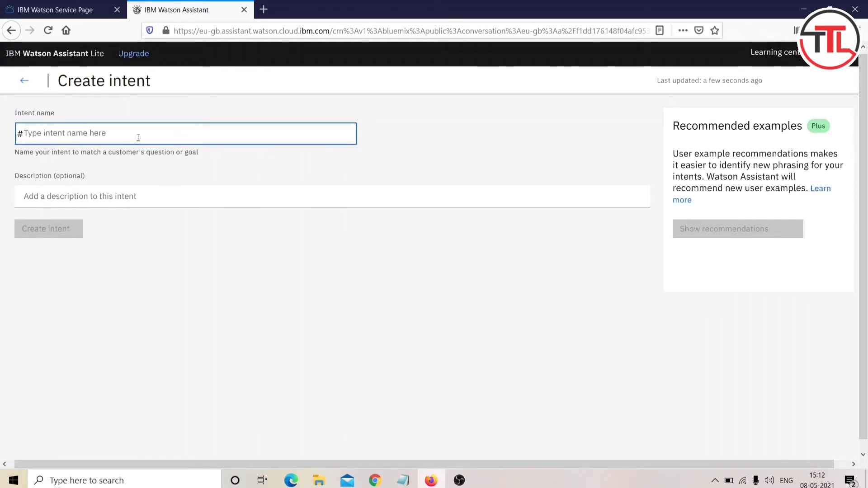
type("welcom")
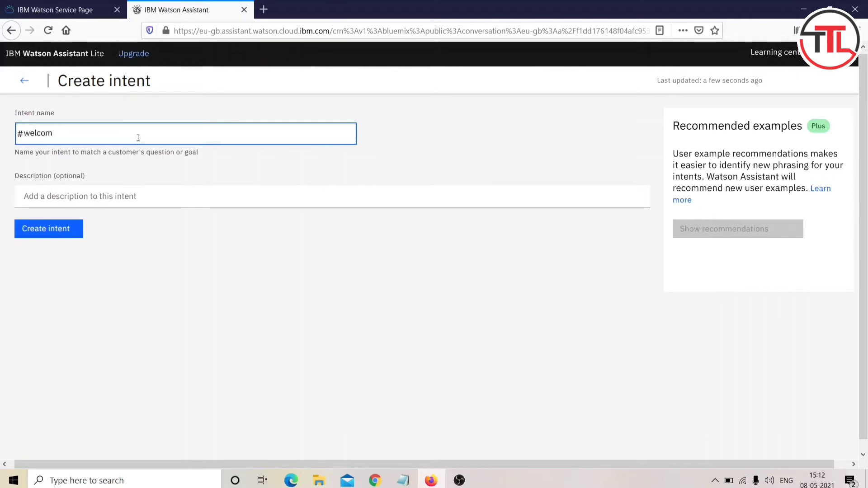
type("e")
key("Return")
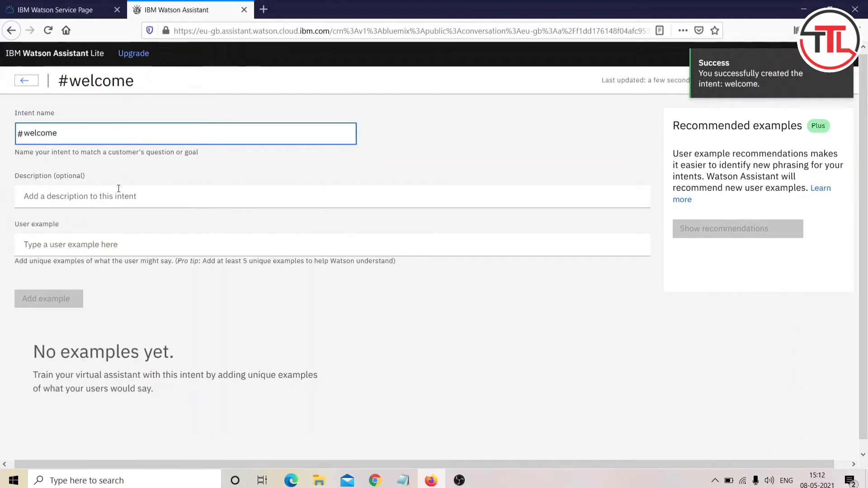
left_click(116, 193)
type("WElcome")
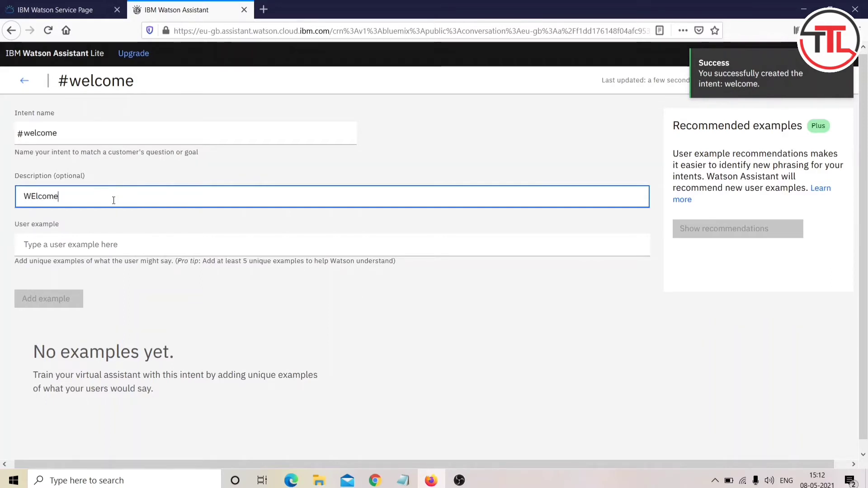
key("BackSpace")
key("BackSpace")
key("BackSpace")
key("BackSpace")
key("BackSpace")
key("BackSpace")
type("elcome ")
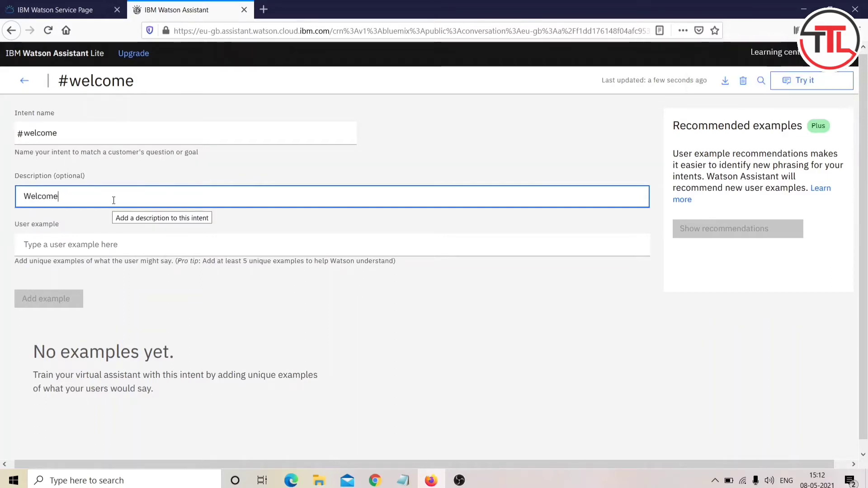
type("i")
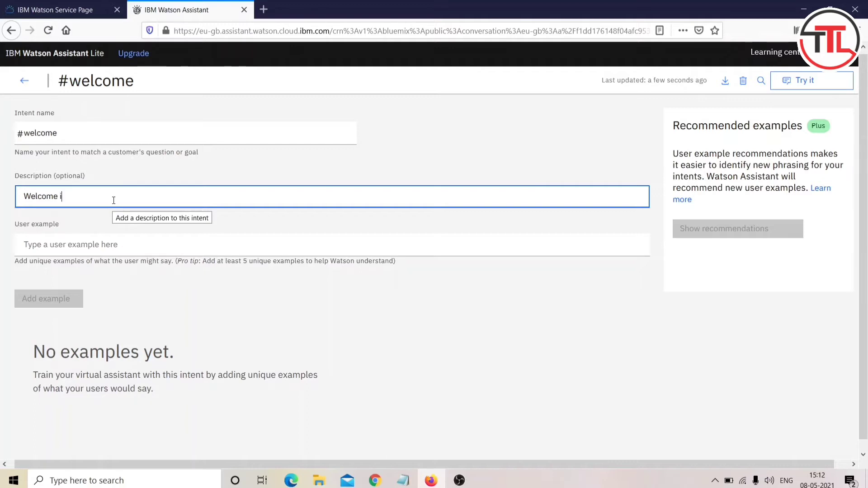
type("ntents")
Step: Add the greeting examples Hai, Hello, Helo, Hey and 'Hai I need a help' to #welcome
left_click(88, 235)
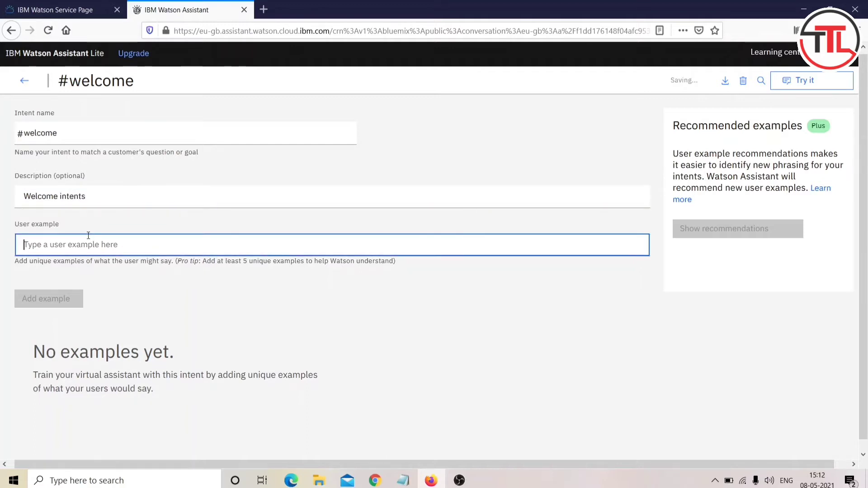
type("Hai")
key("Return")
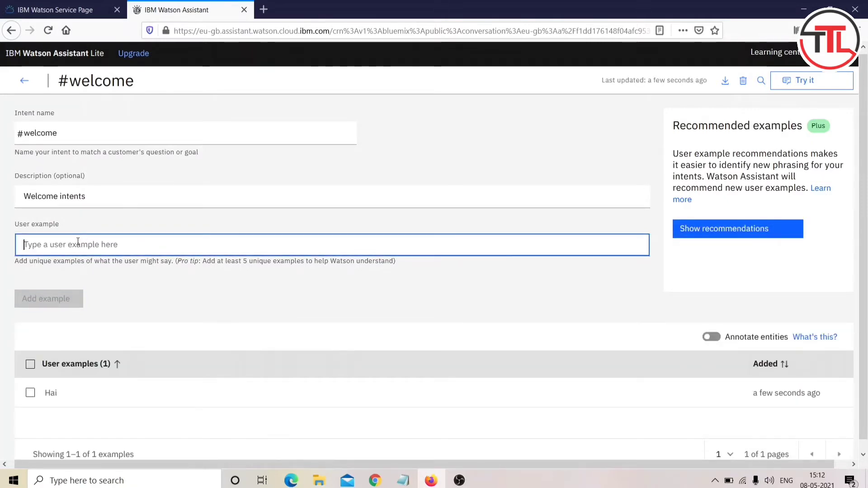
type("Hel")
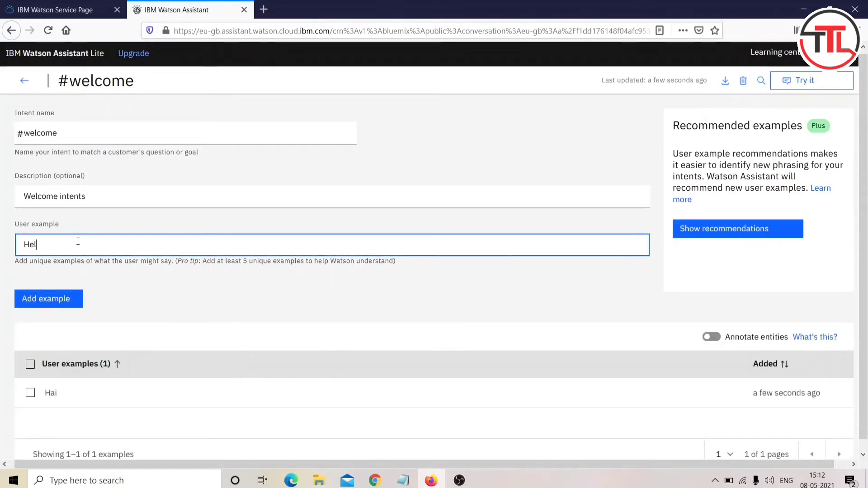
type("olo")
key("Tab")
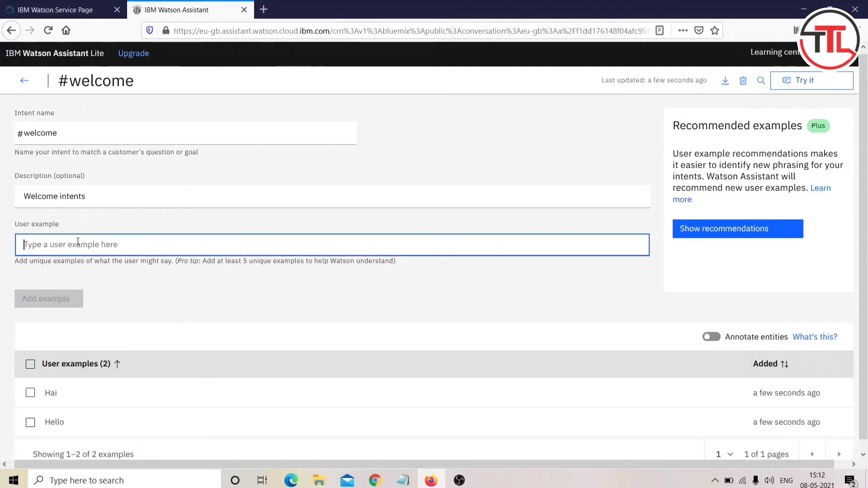
type("Helo")
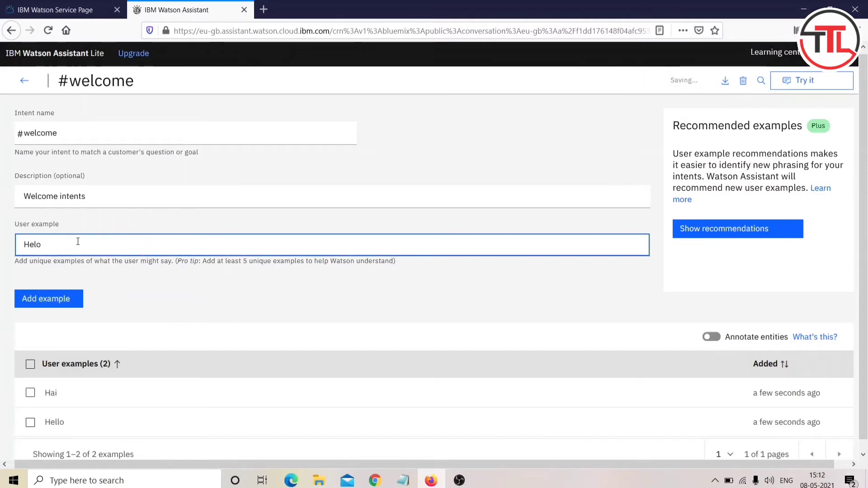
key("Return")
type("Hey")
key("Tab")
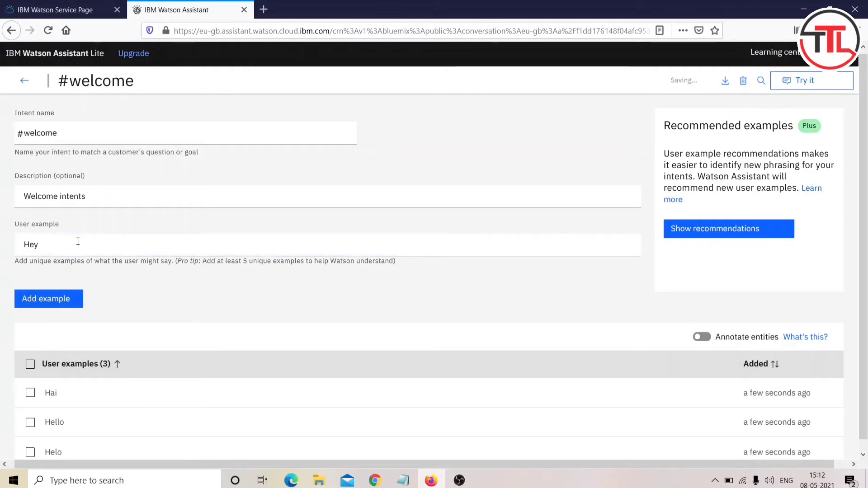
key("Return")
type("H")
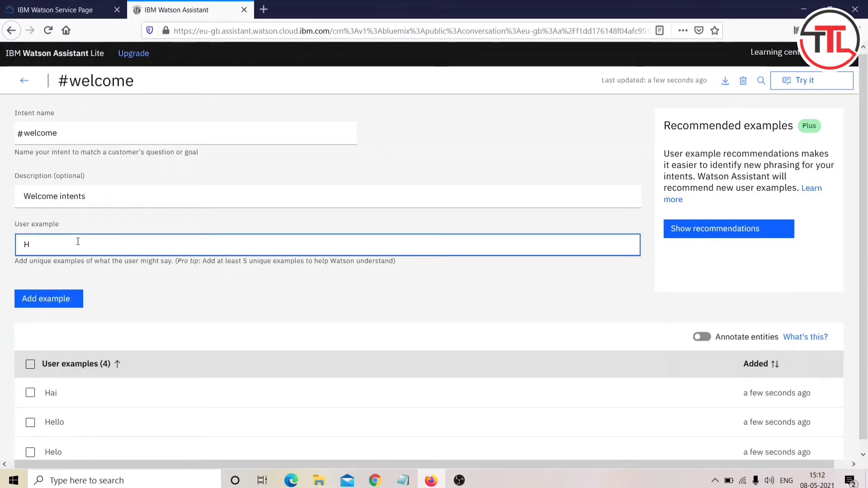
type("ai I")
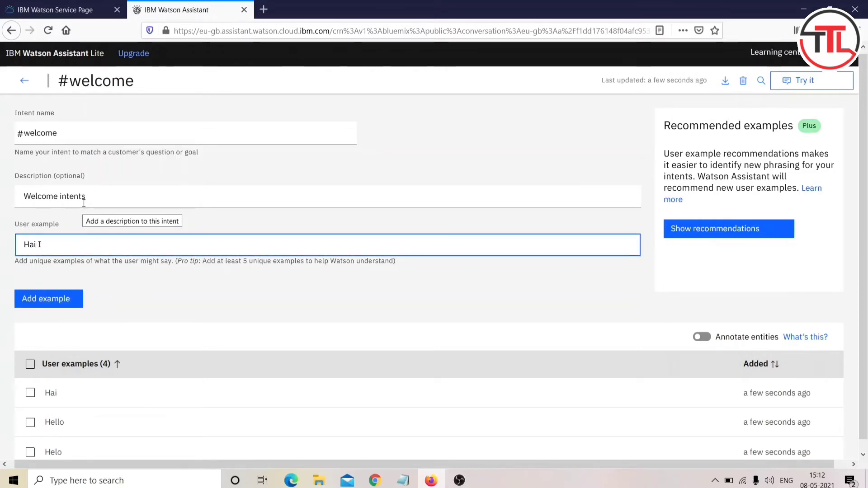
type(" Nee")
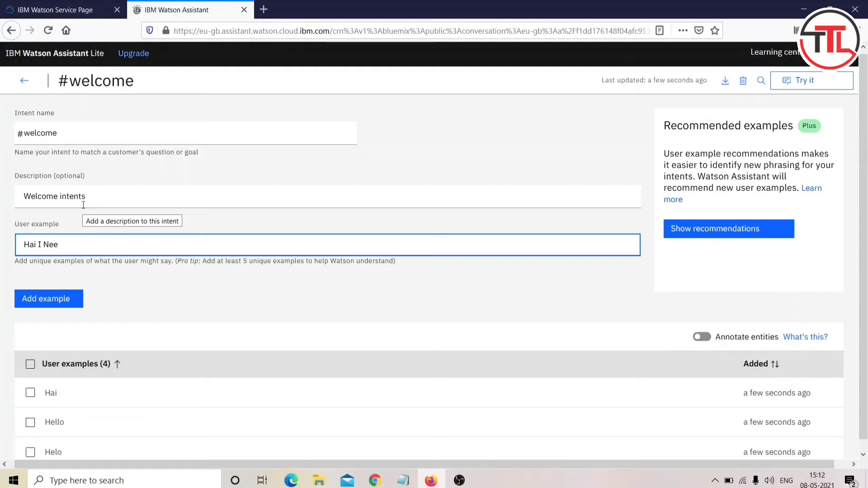
key("BackSpace")
key("BackSpace")
key("BackSpace")
type("need a he")
key("Return")
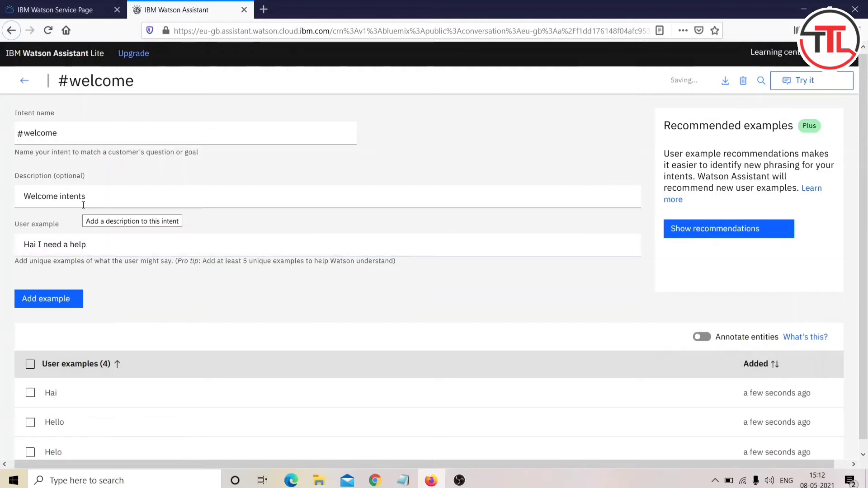
Step: Add the examples 'hai how are you', 'how are you', 'haai' and 'heyyyyy'
type("I want some")
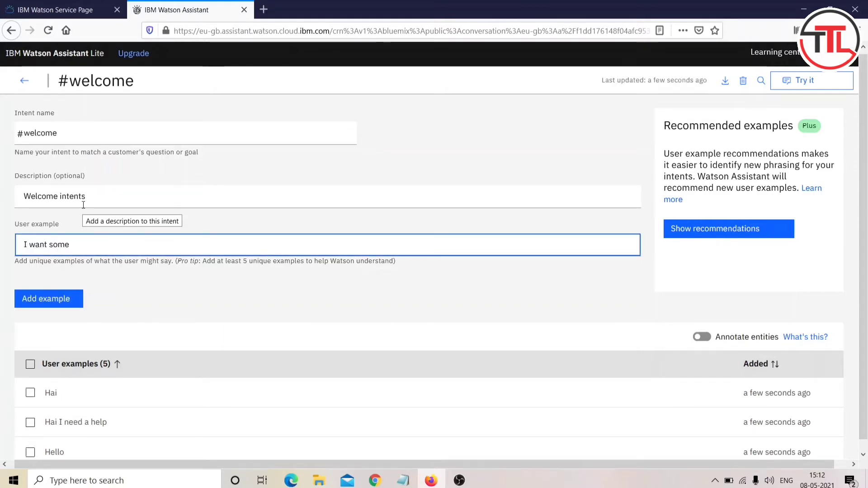
key("BackSpace")
key("BackSpace")
key("BackSpace")
key("BackSpace")
key("BackSpace")
key("BackSpace")
key("BackSpace")
key("BackSpace")
key("BackSpace")
key("BackSpace")
key("BackSpace")
type("h")
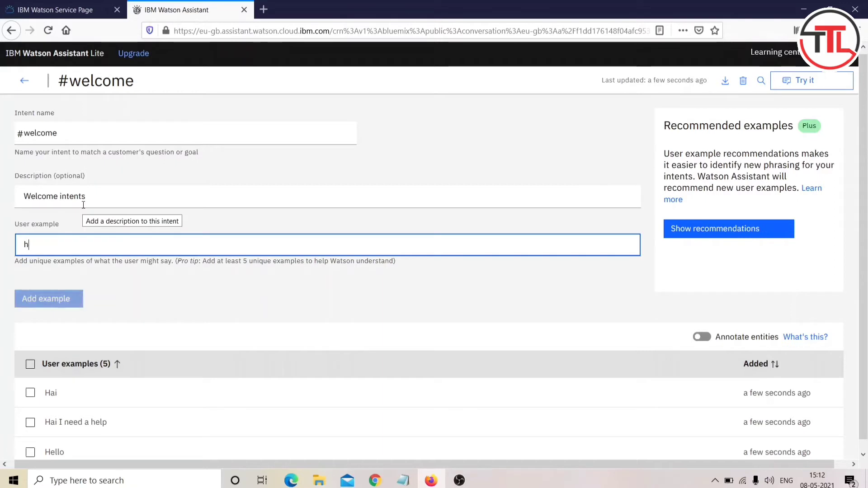
type("ai how are y")
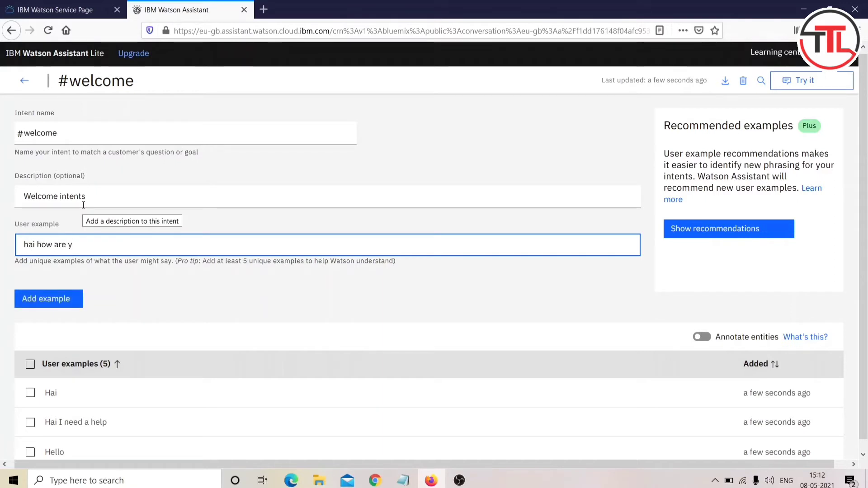
type("ou")
key("Return")
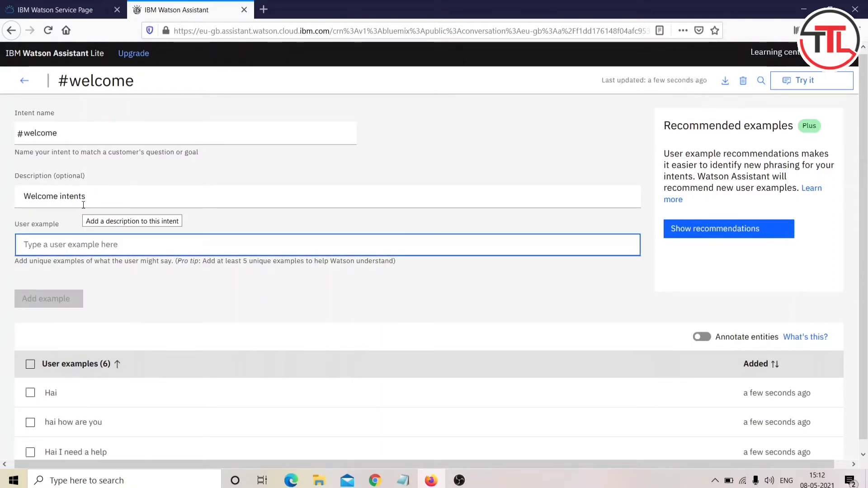
type("how are y")
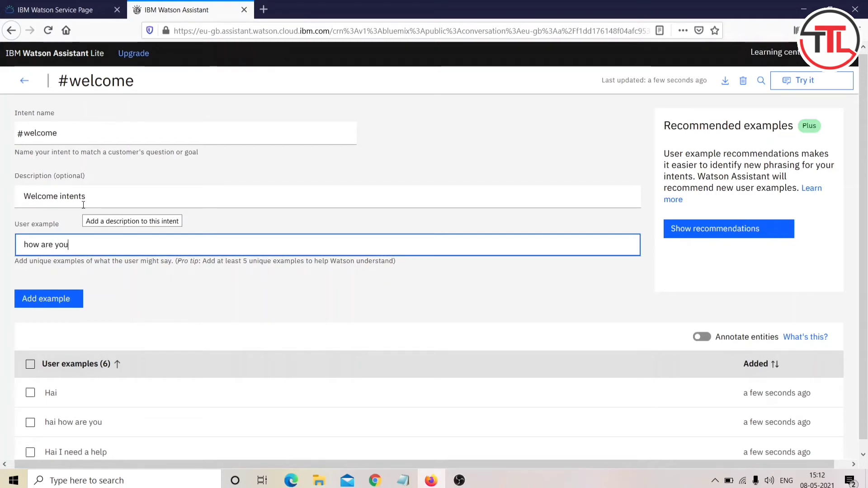
type("ou")
key("Return")
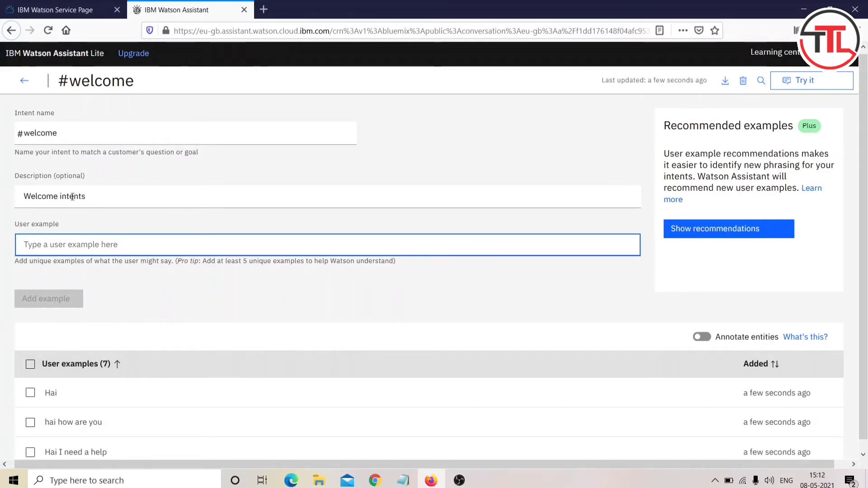
type("haai")
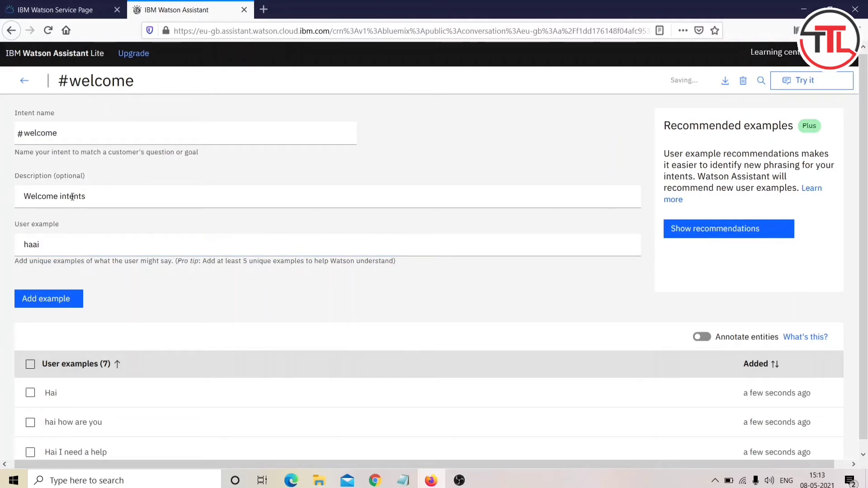
type("hey")
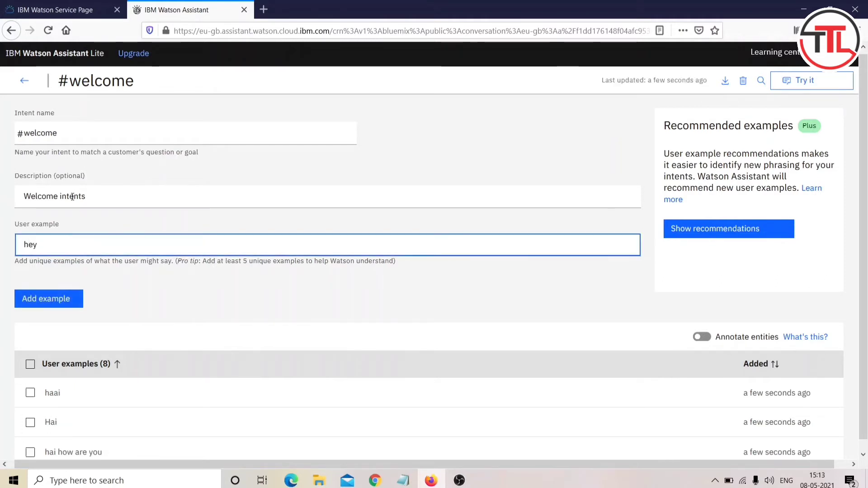
type("yyyy")
key("Return")
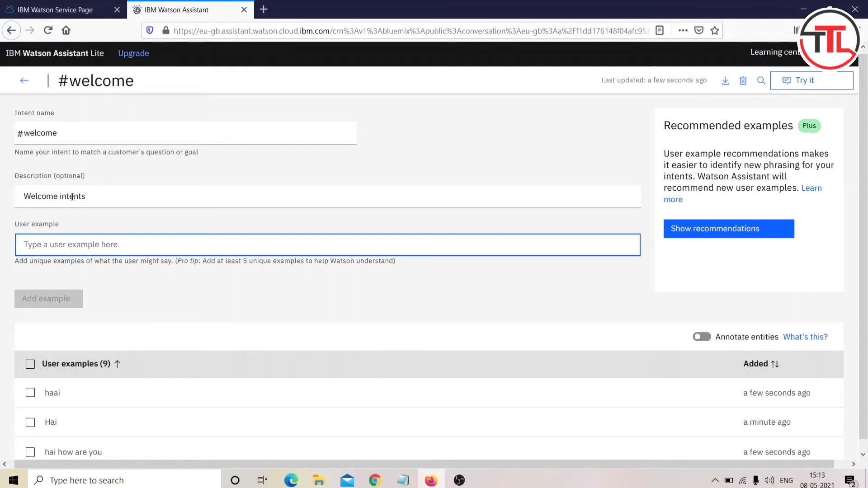
scroll(72, 197, "down", 3)
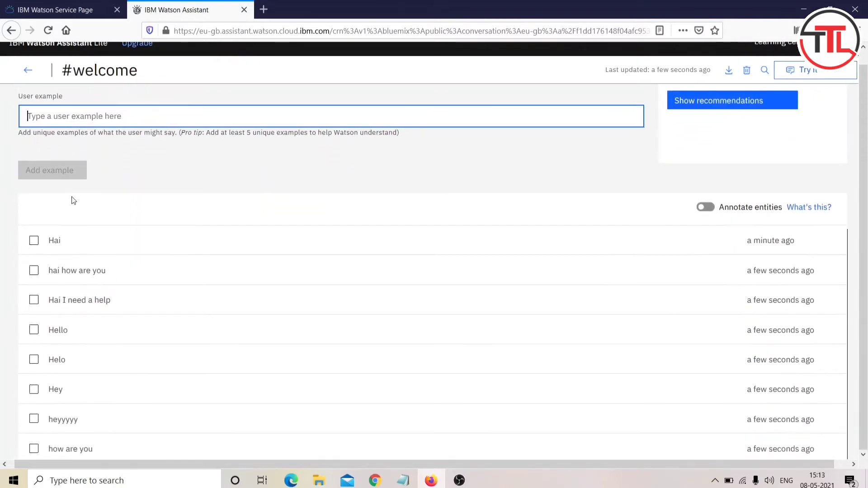
scroll(73, 199, "up", 3)
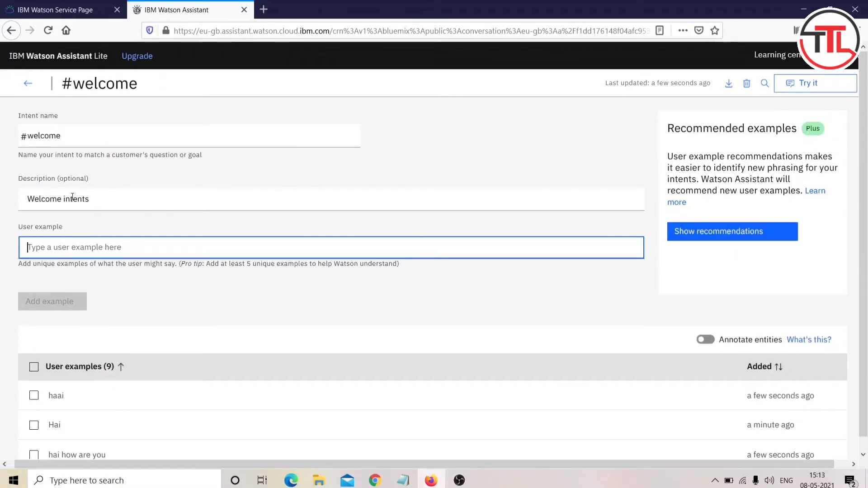
Step: In the dialog tree, replace the Welcome node's 'welcome' condition with the #welcome intent
left_click(31, 84)
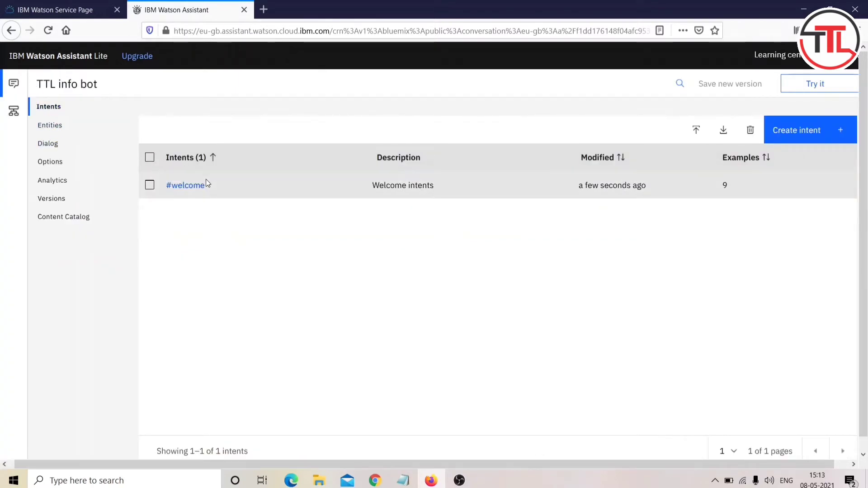
left_click(51, 144)
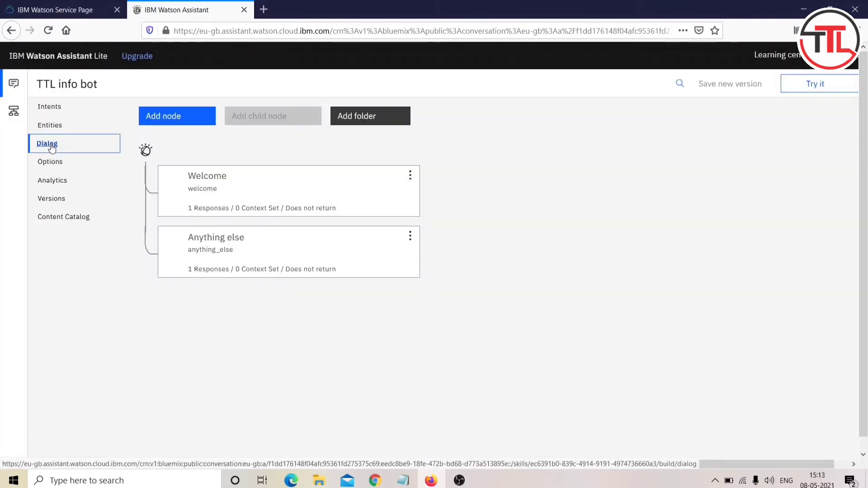
left_click(228, 193)
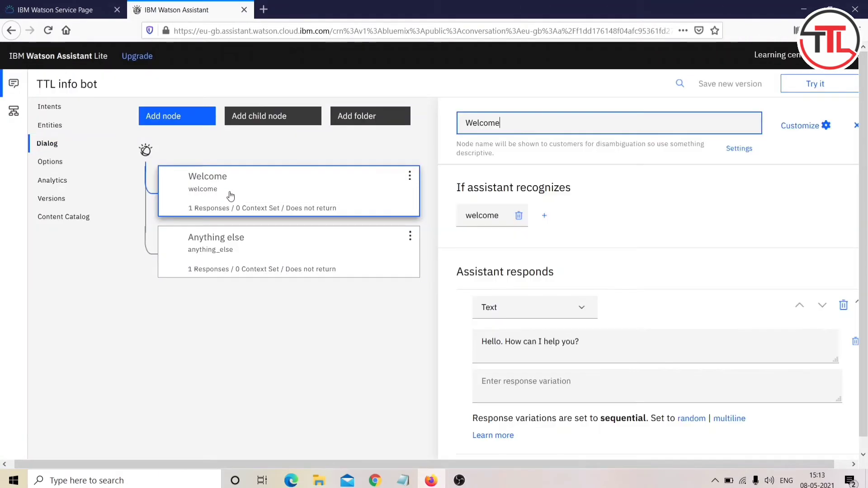
left_click(500, 217)
key("BackSpace")
key("BackSpace")
key("BackSpace")
key("BackSpace")
key("BackSpace")
key("BackSpace")
key("BackSpace")
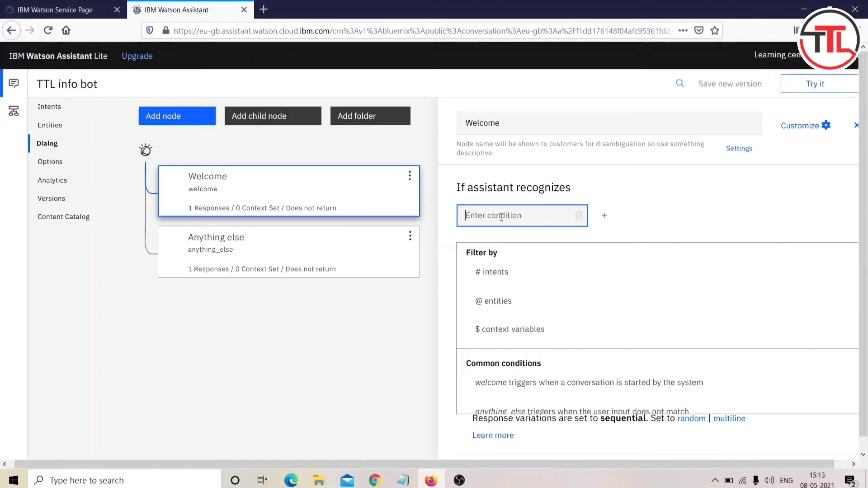
type("#")
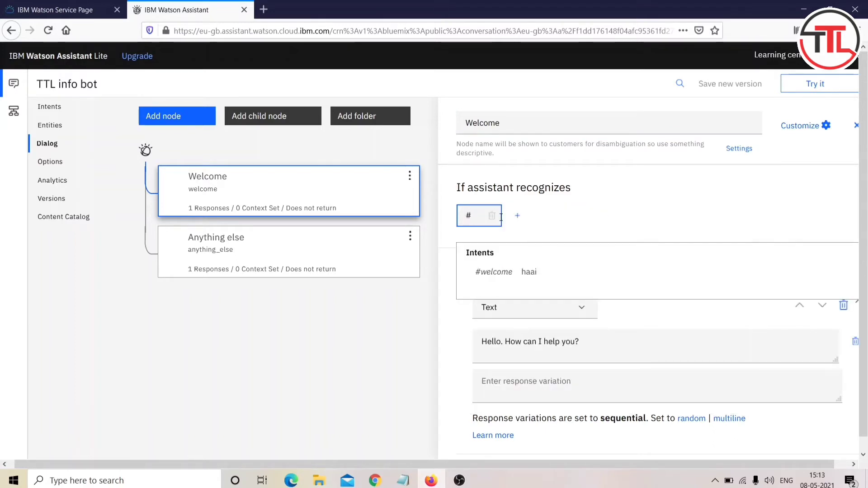
type("wel")
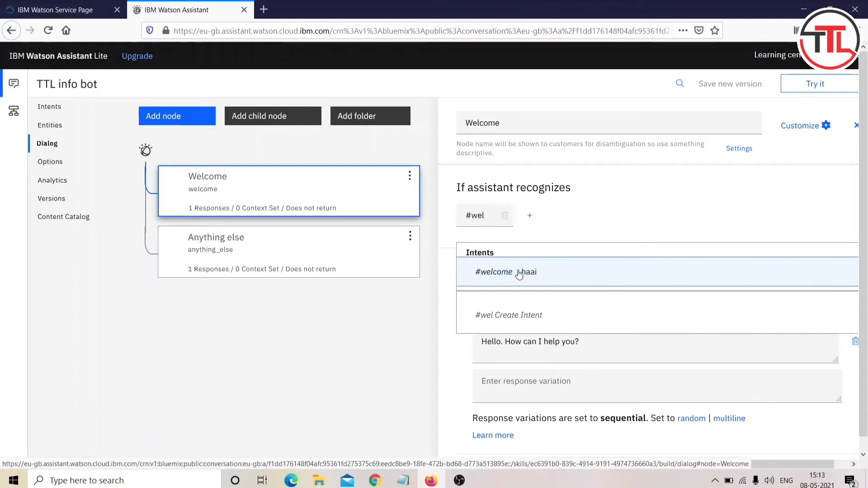
left_click(519, 273)
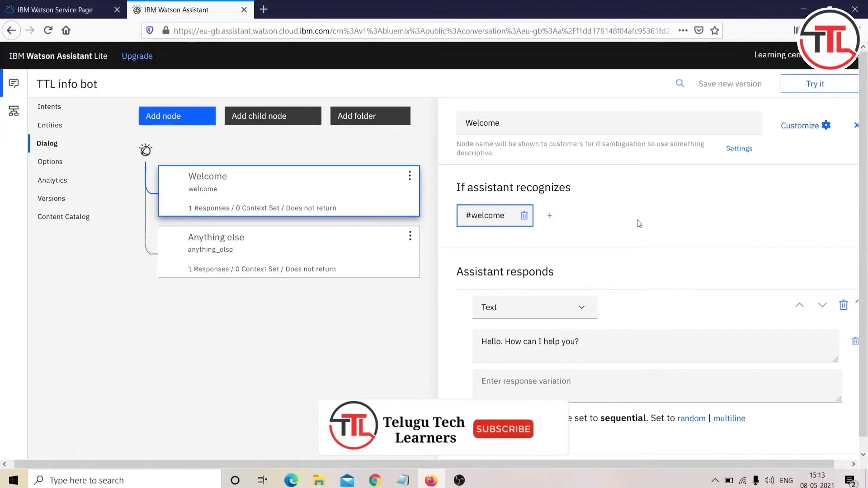
left_click(528, 120)
double_click(528, 120)
left_click(528, 120)
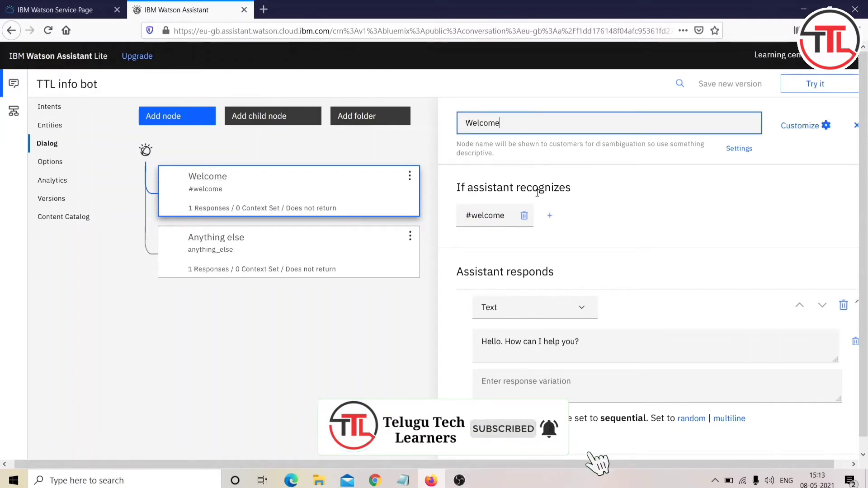
Step: Keep the Welcome node's response type set to Text
left_click(496, 218)
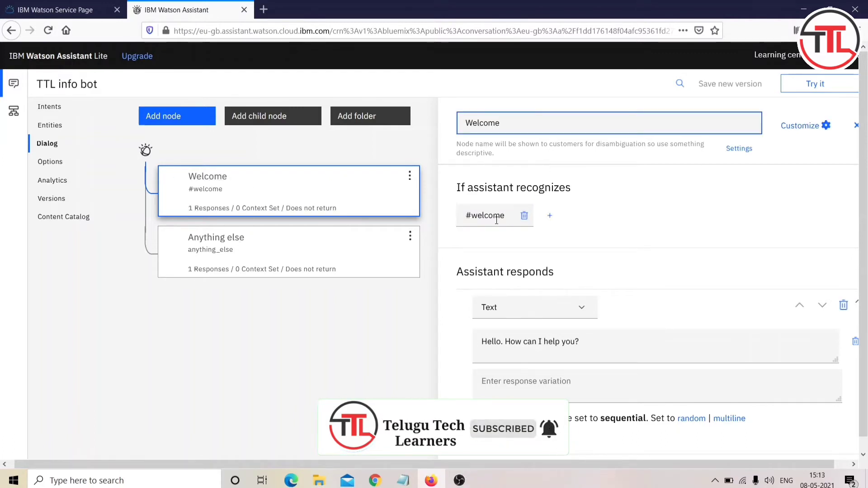
left_click(522, 315)
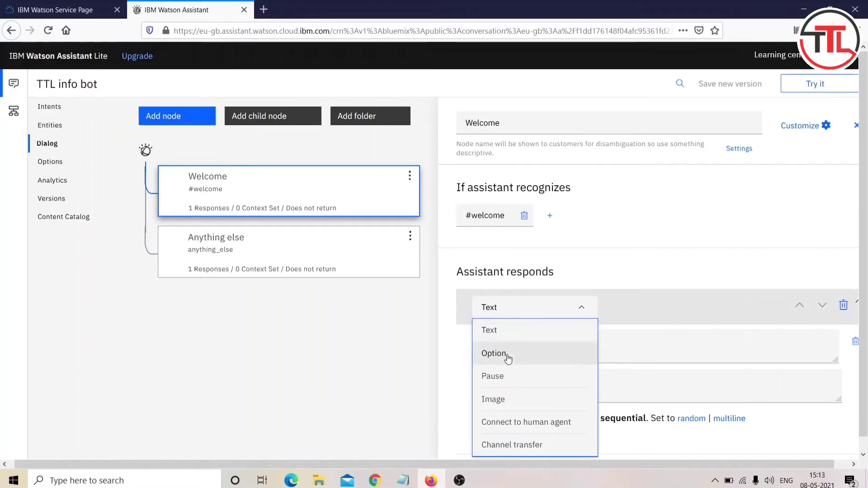
scroll(534, 314, "down", 2)
scroll(534, 313, "up", 3)
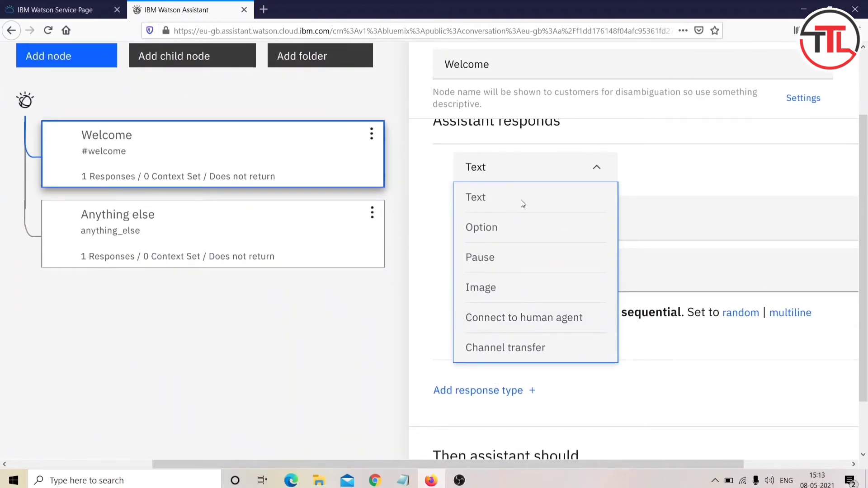
left_click(497, 201)
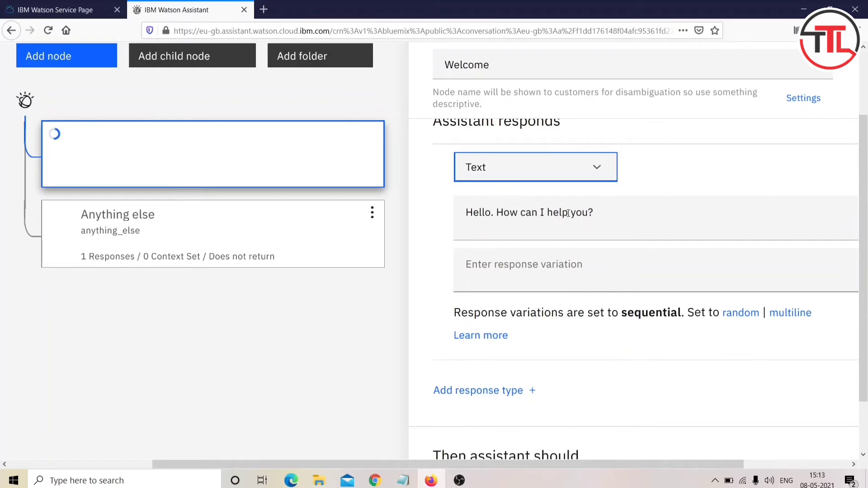
scroll(569, 214, "down", 3)
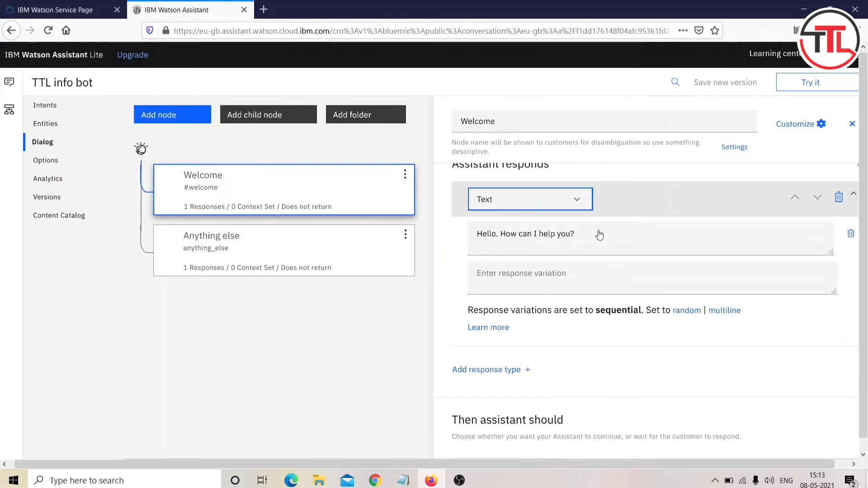
Step: Edit the reply so it reads '. This is a Telugu Tech Learners Chatbot'
left_click(599, 231)
key("BackSpace")
key("BackSpace")
key("BackSpace")
key("BackSpace")
key("BackSpace")
key("BackSpace")
key("BackSpace")
key("BackSpace")
key("BackSpace")
key("BackSpace")
key("BackSpace")
key("BackSpace")
key("BackSpace")
key("BackSpace")
key("BackSpace")
key("BackSpace")
key("BackSpace")
key("BackSpace")
key("BackSpace")
key("BackSpace")
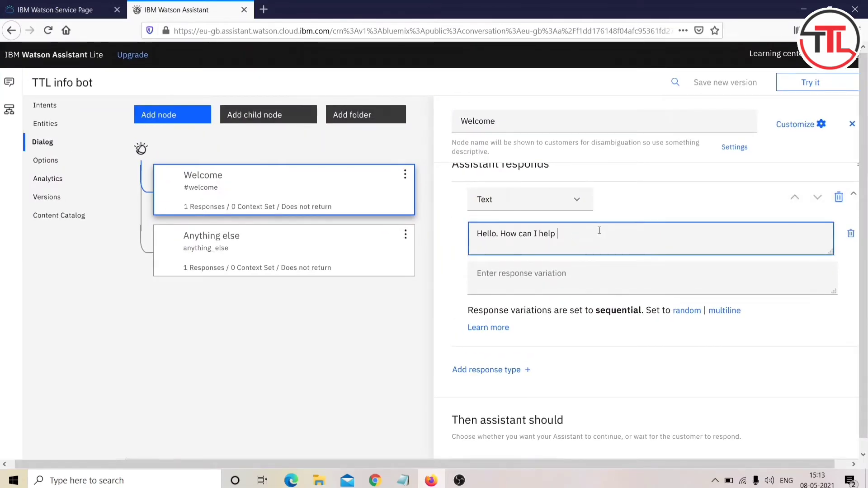
type(". This is a ")
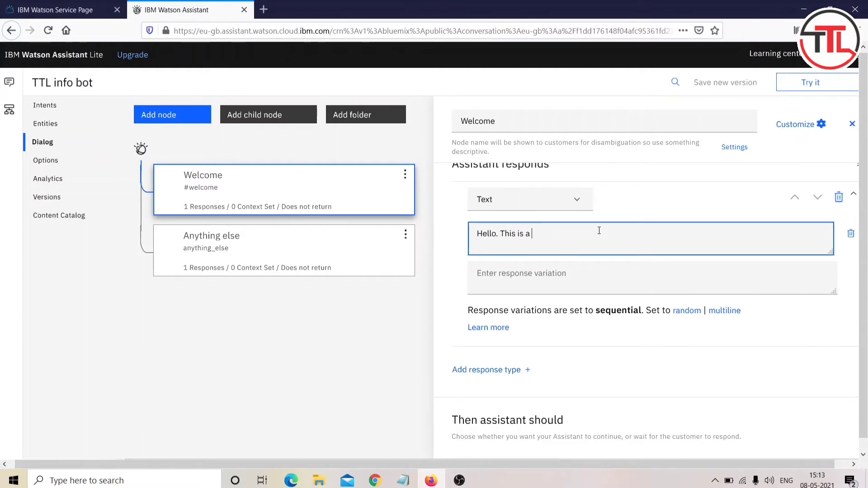
type("Telugu Tech Learn")
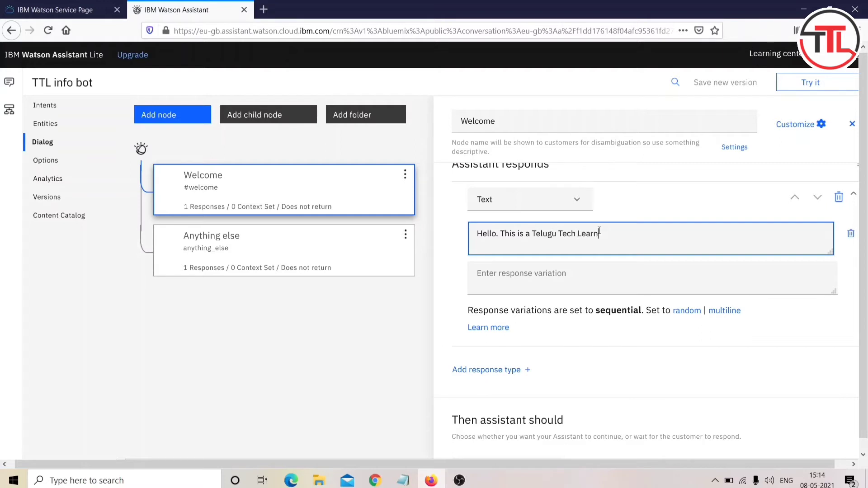
type("ers CHatbot")
key("BackSpace")
key("BackSpace")
key("BackSpace")
key("BackSpace")
key("BackSpace")
type("htbot")
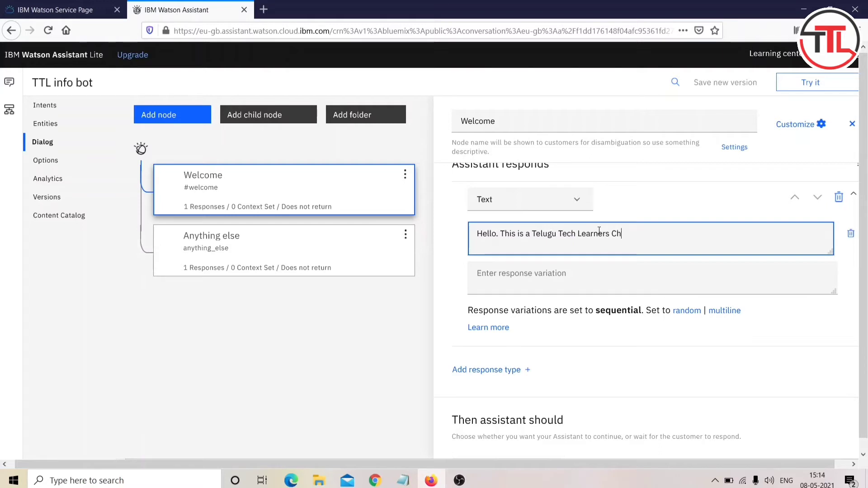
key("BackSpace")
key("BackSpace")
key("BackSpace")
key("BackSpace")
key("BackSpace")
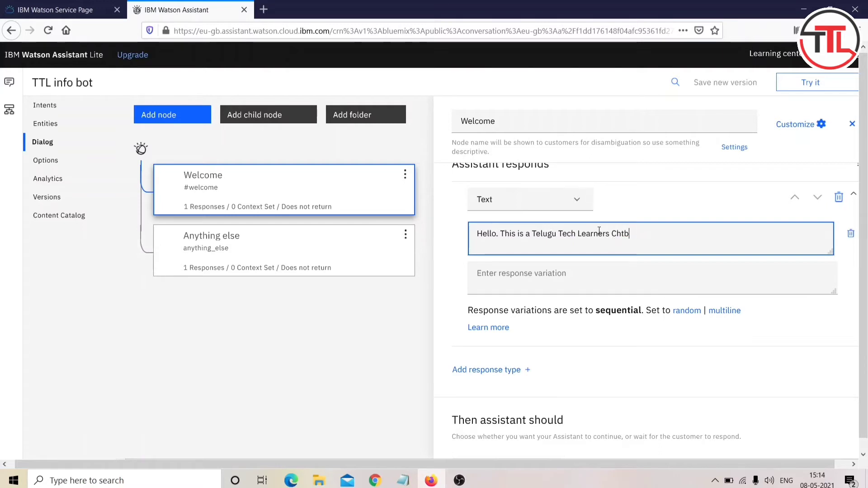
type("atb")
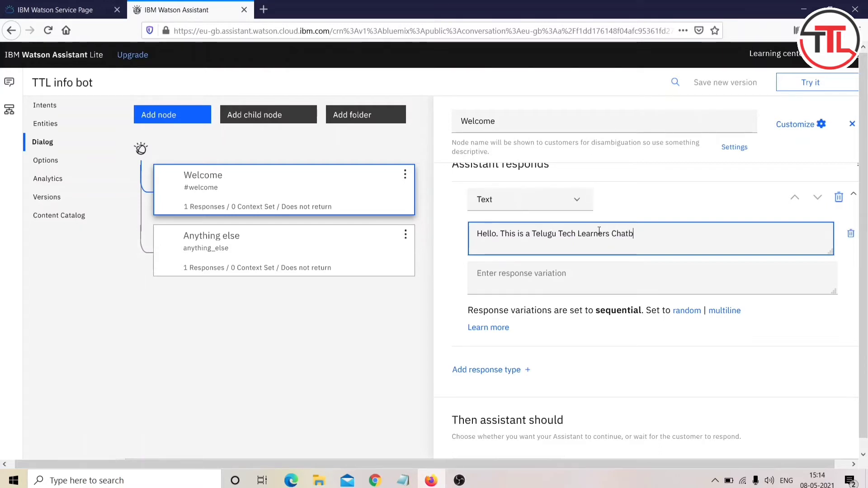
type("ot")
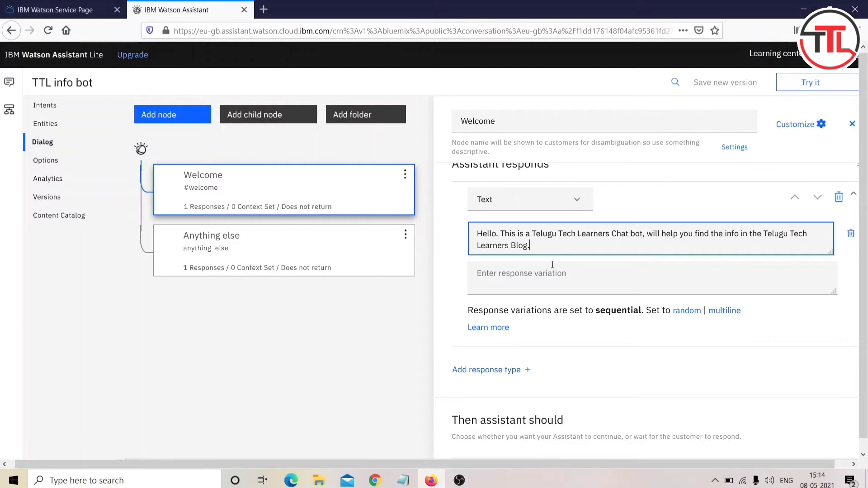
left_click(543, 271)
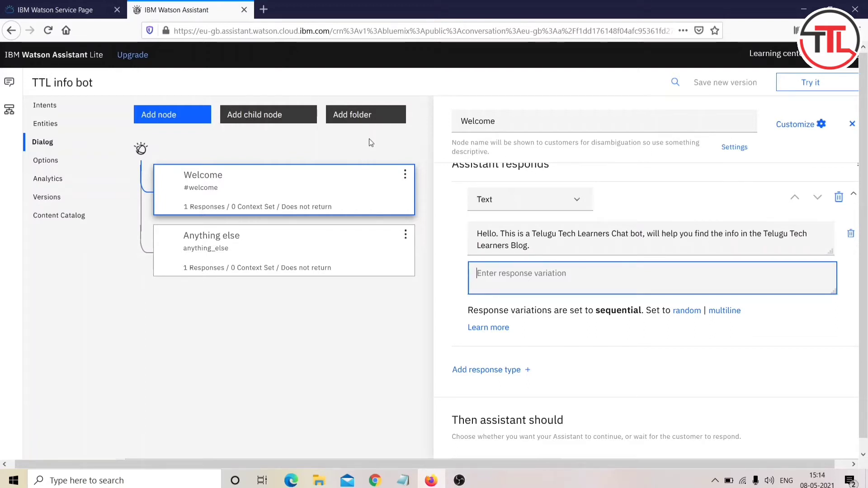
Step: Send 'hai' in Try it out to get the Telugu Tech Learners greeting, then open the Welcome node
left_click(813, 82)
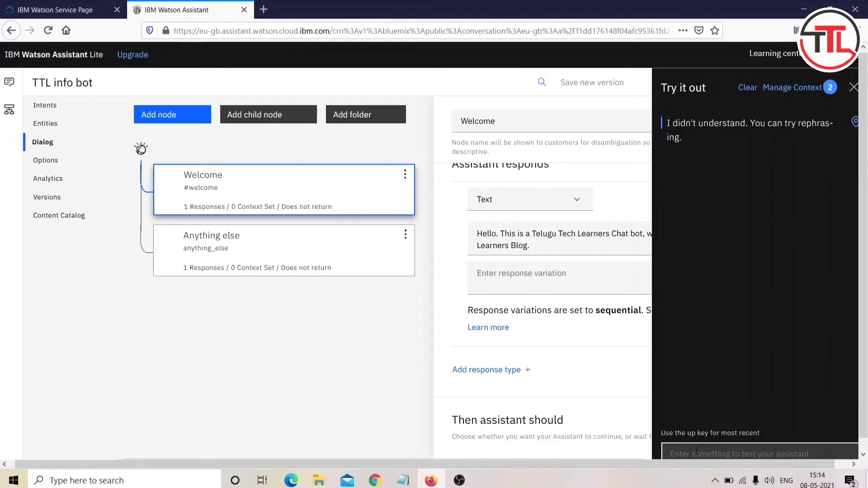
scroll(695, 451, "down", 1)
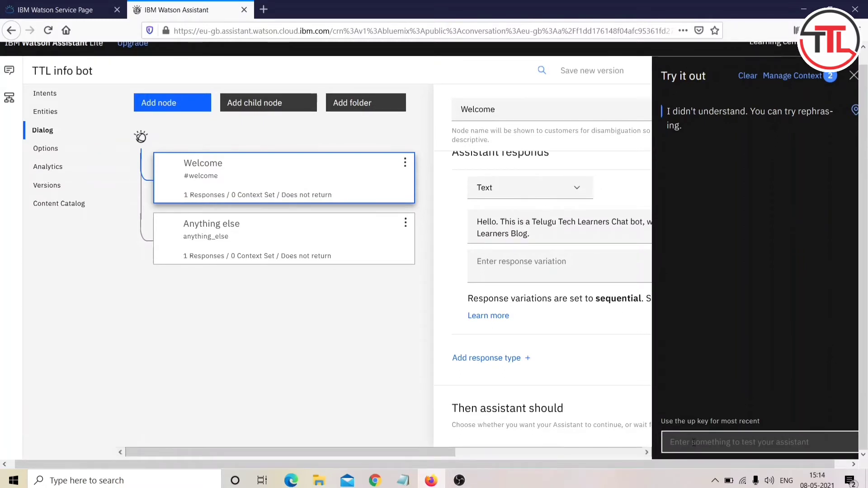
type("hai")
key("Return")
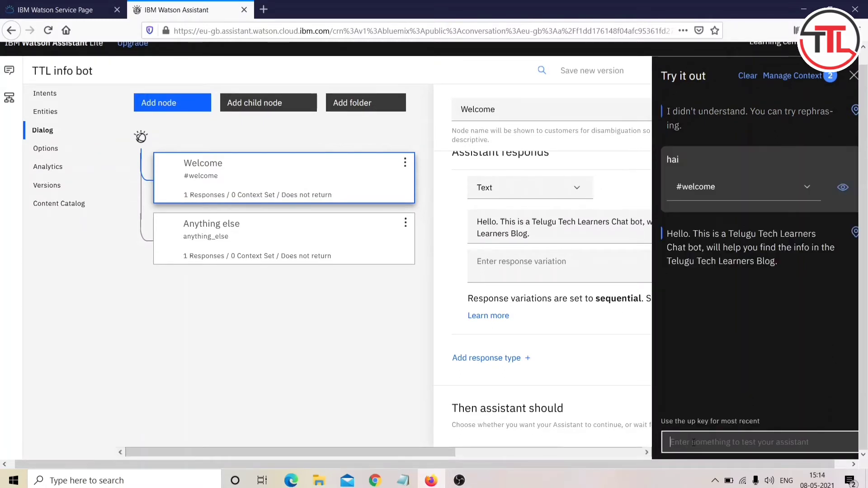
left_click_drag(776, 261, 689, 233)
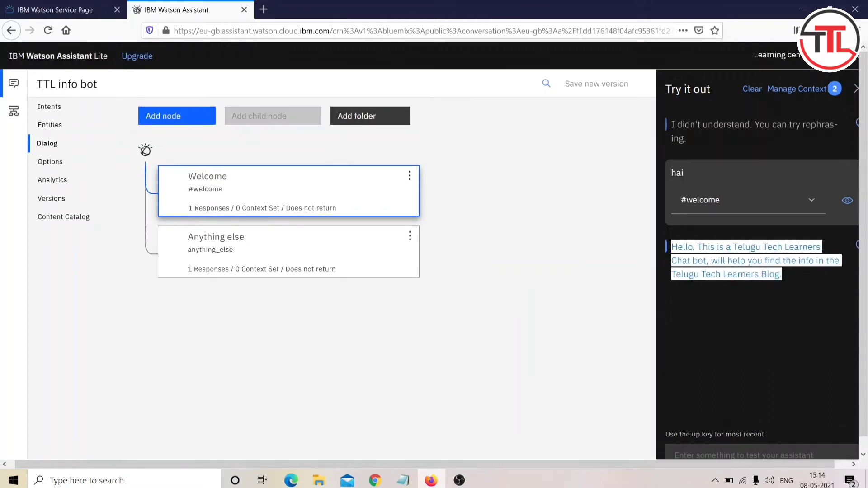
left_click(560, 232)
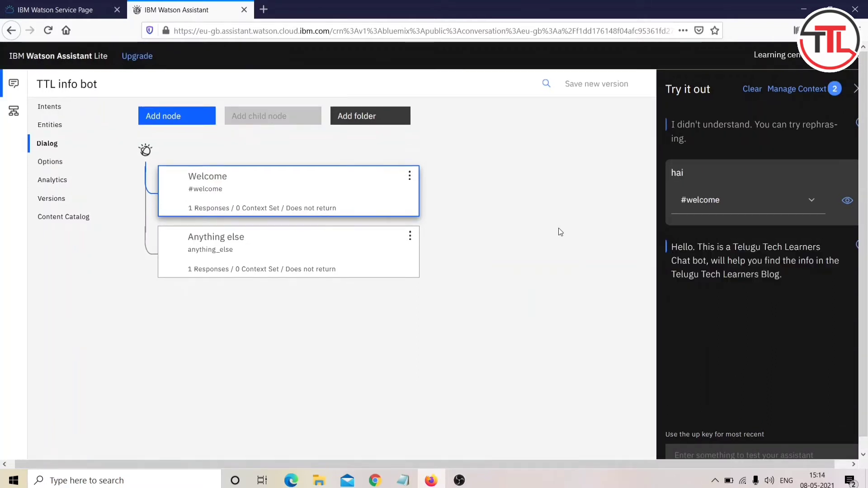
left_click(348, 188)
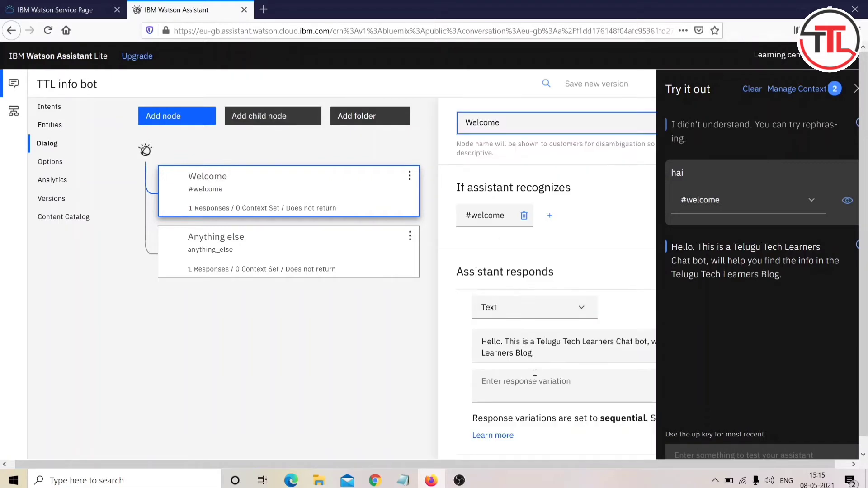
Step: Add a second Welcome reply variation offering help finding info on the blog and videos
left_click(517, 388)
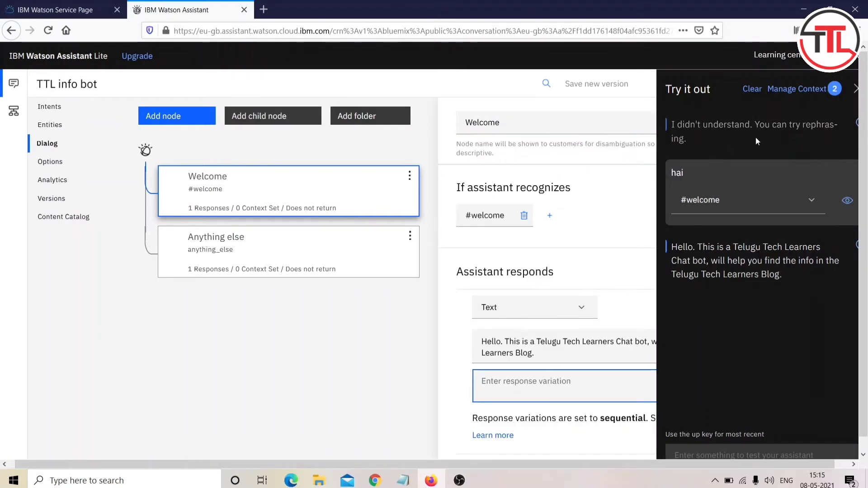
left_click(854, 92)
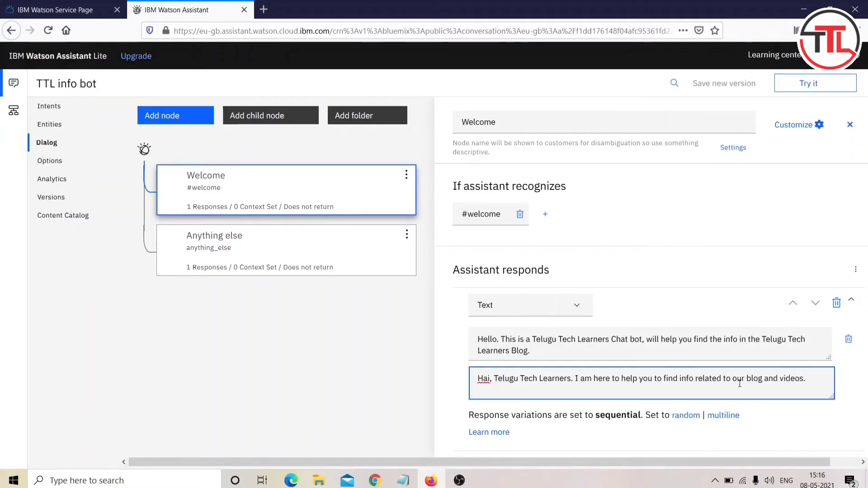
scroll(739, 384, "down", 2)
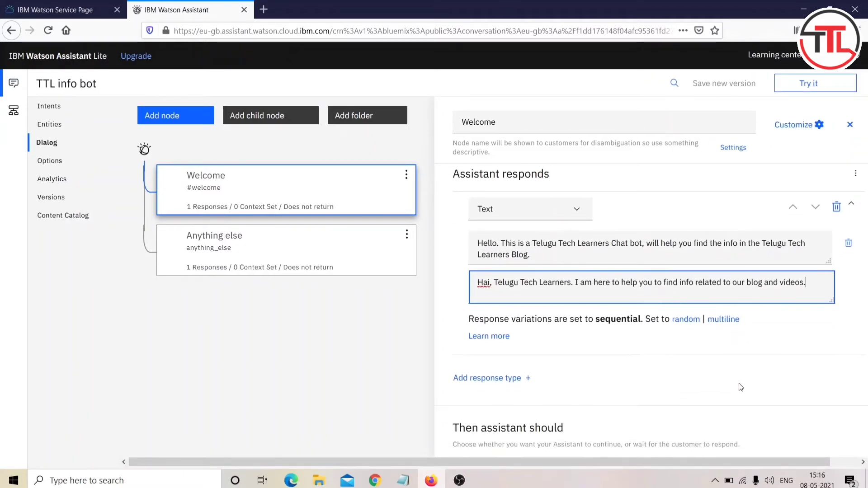
key("Return")
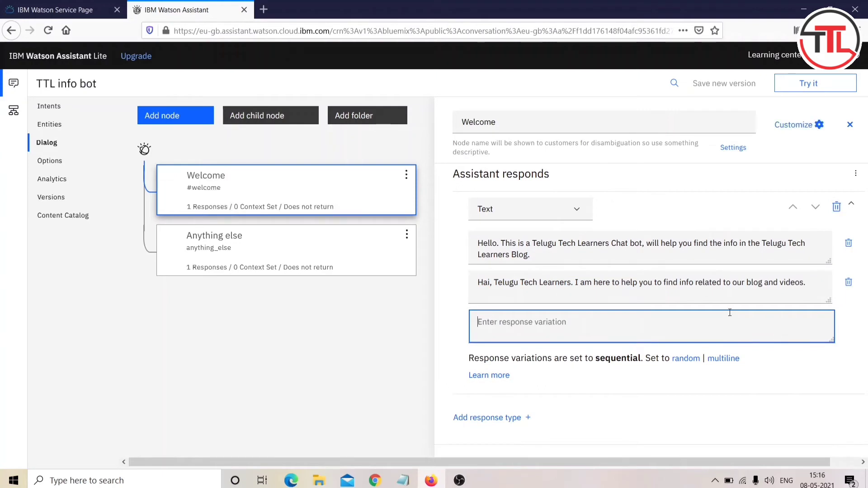
scroll(666, 321, "down", 1)
Step: Send 'hai' twice in Try it out to check the two greetings alternate
scroll(669, 294, "up", 3)
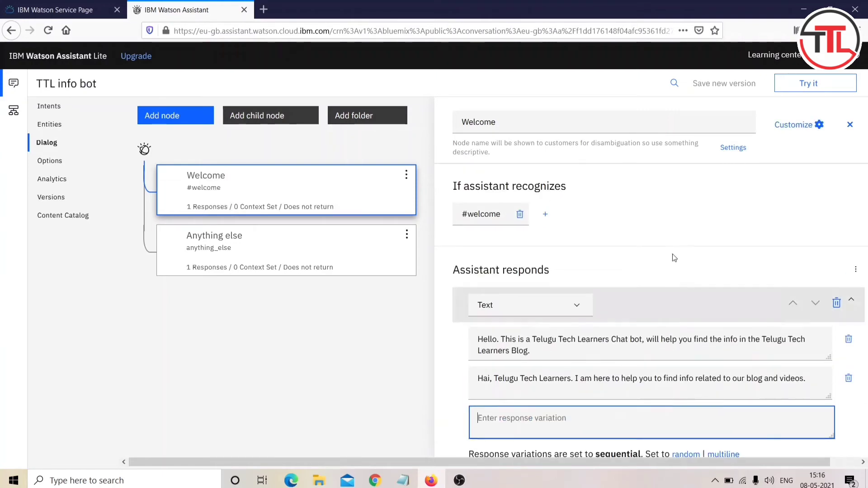
left_click(809, 83)
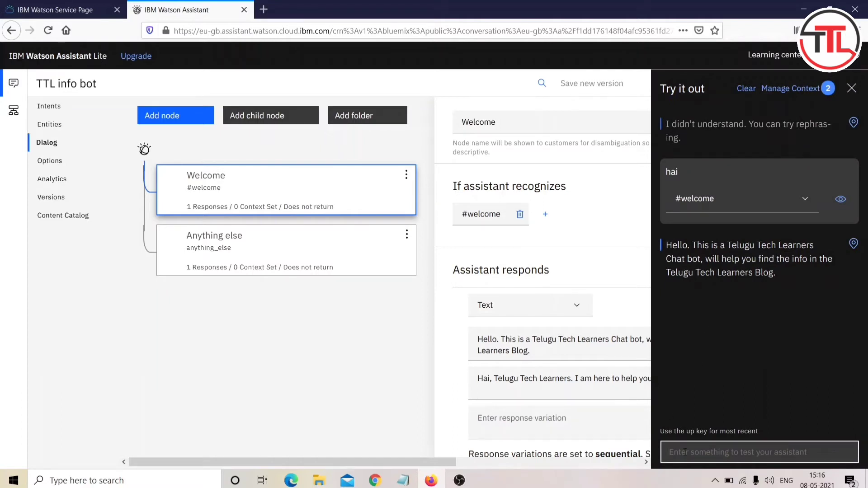
type("h")
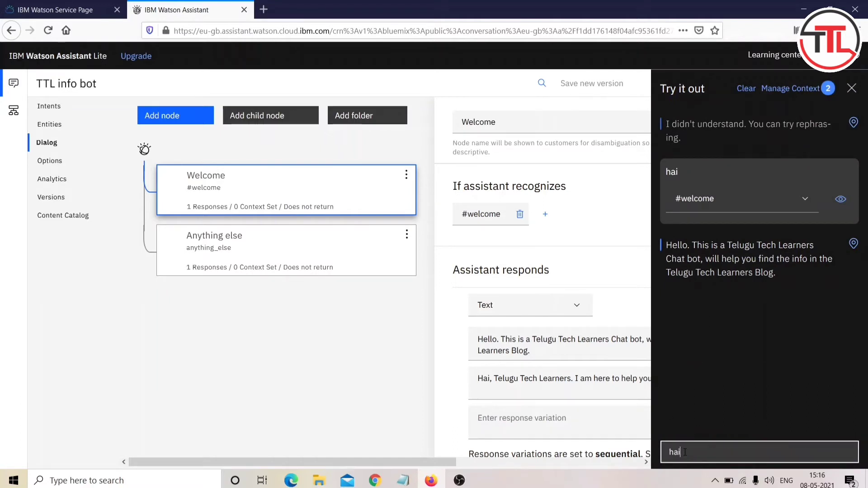
type("ai")
key("Return")
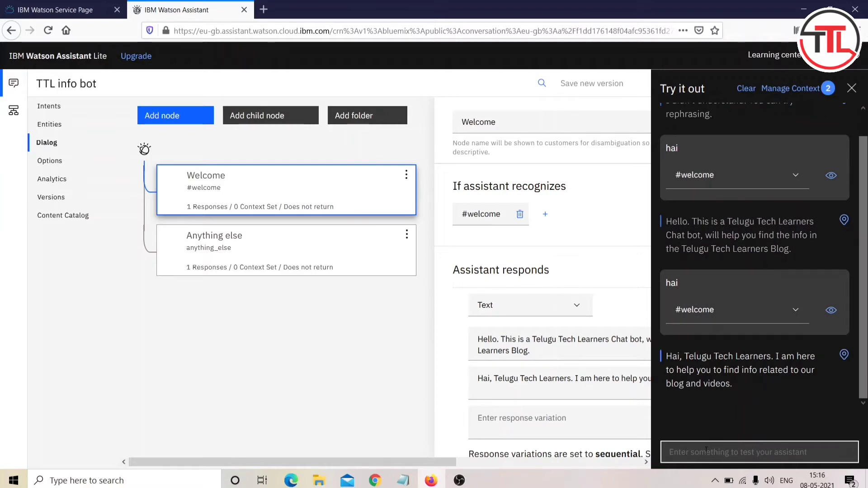
type("hai")
key("Return")
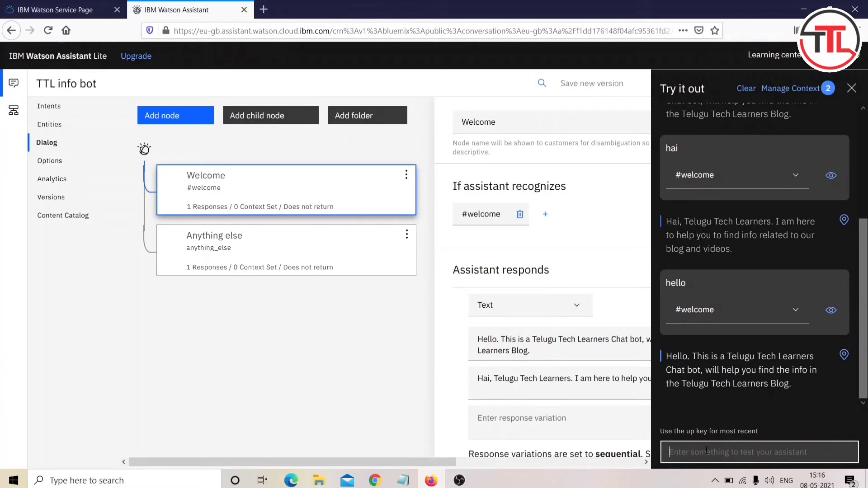
Step: Clear the test chat, send hai, hello and 'how are you', then close the panel
left_click(746, 88)
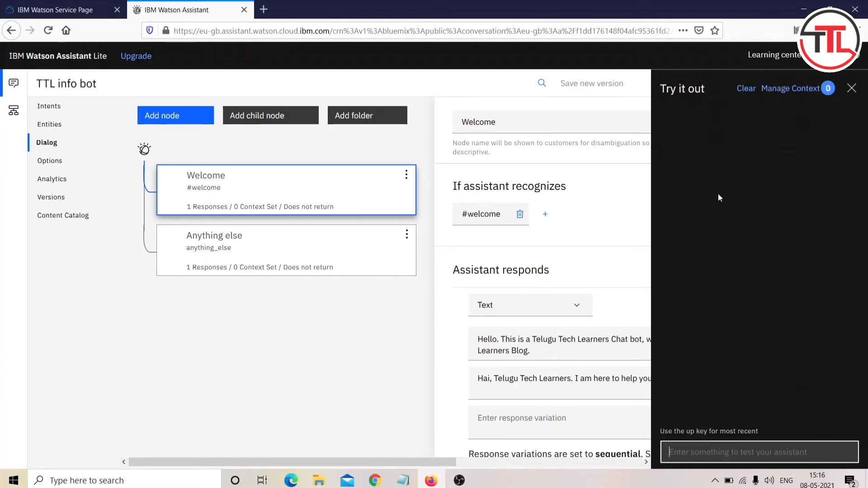
type("hai")
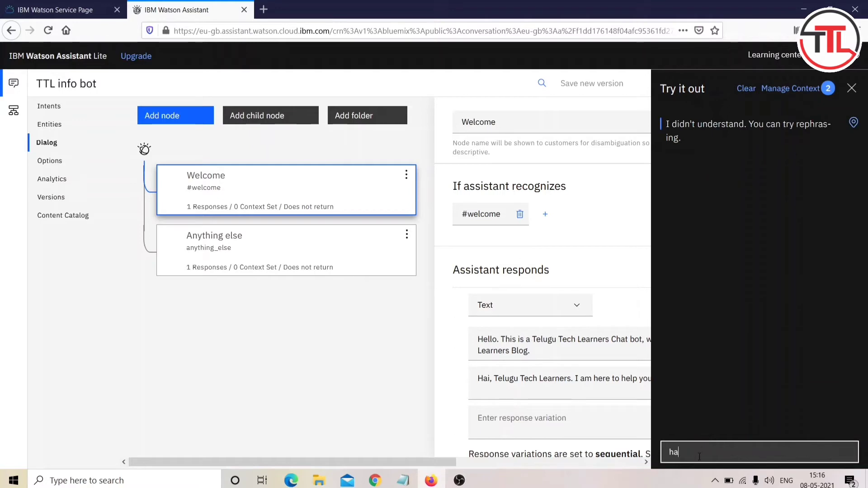
key("Return")
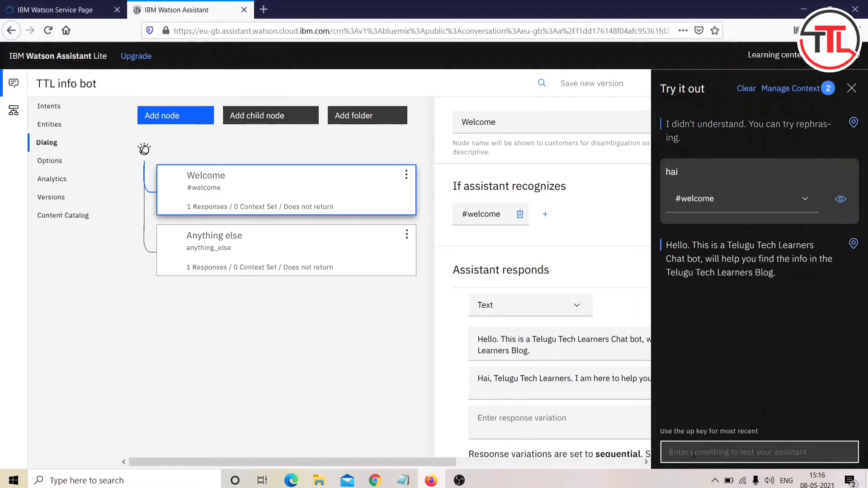
type("hello")
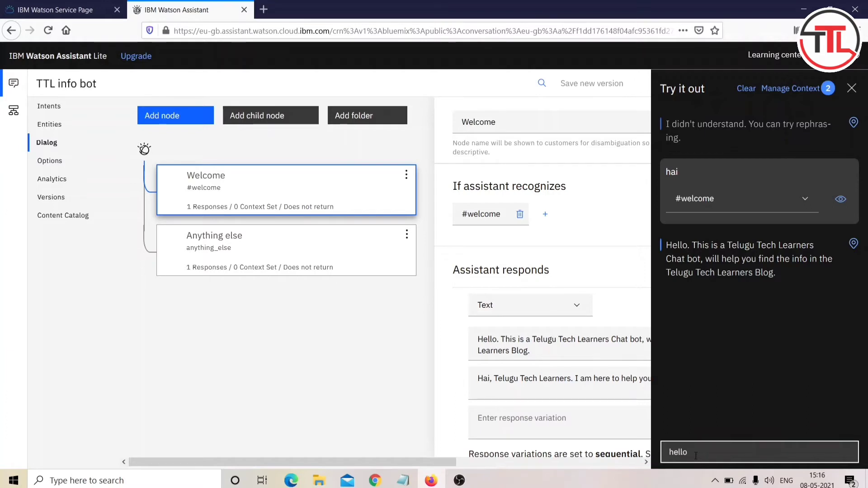
key("Return")
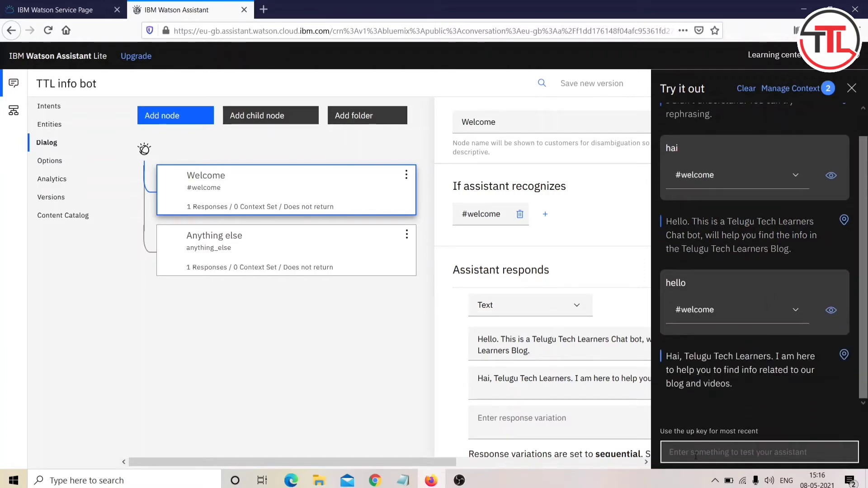
type("how are")
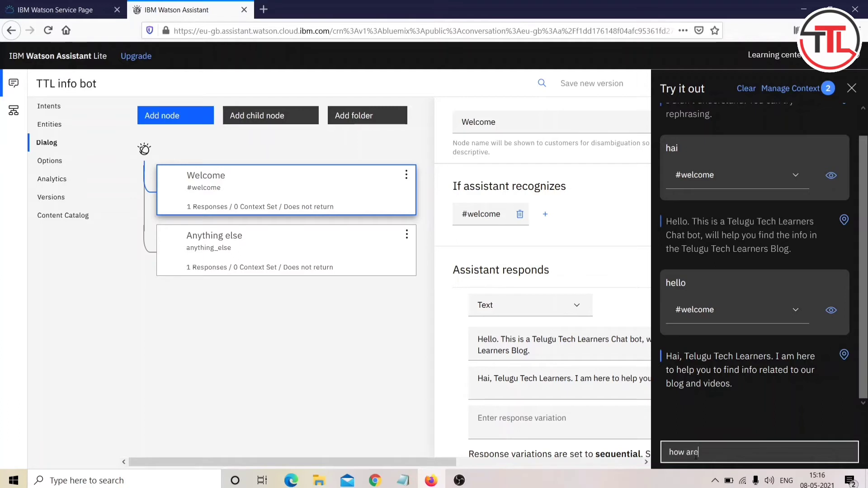
type(" you")
key("Return")
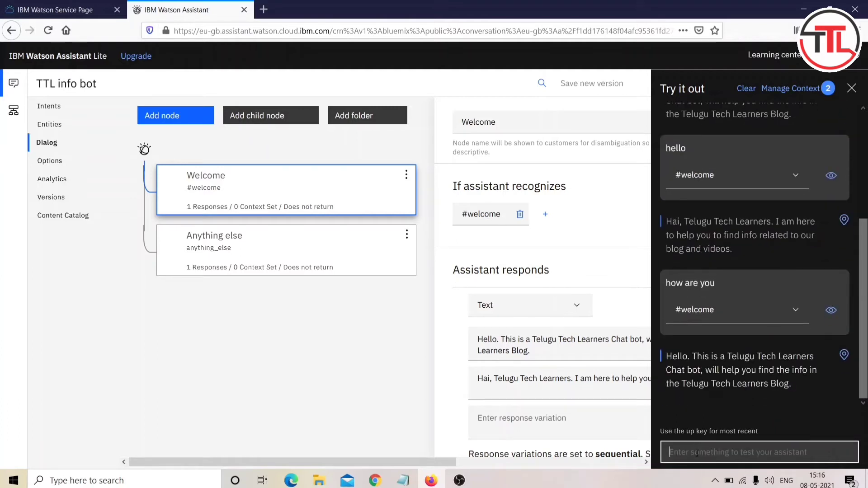
scroll(791, 218, "up", 3)
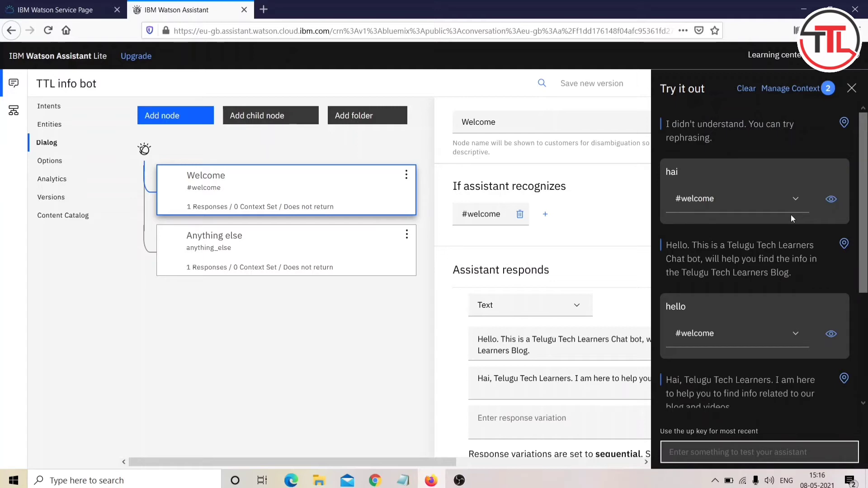
left_click(849, 88)
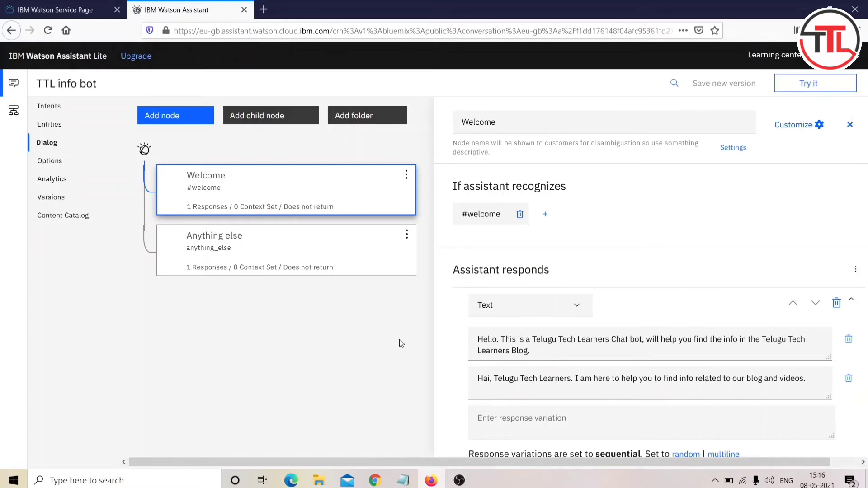
Step: In a new tab, search Google for 'telugu tech learners' and open the blog
left_click(264, 9)
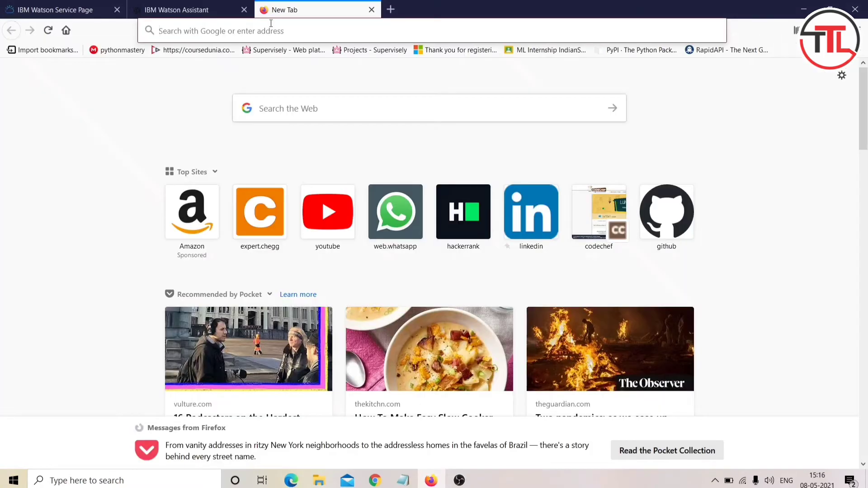
left_click(271, 23)
type("telugu")
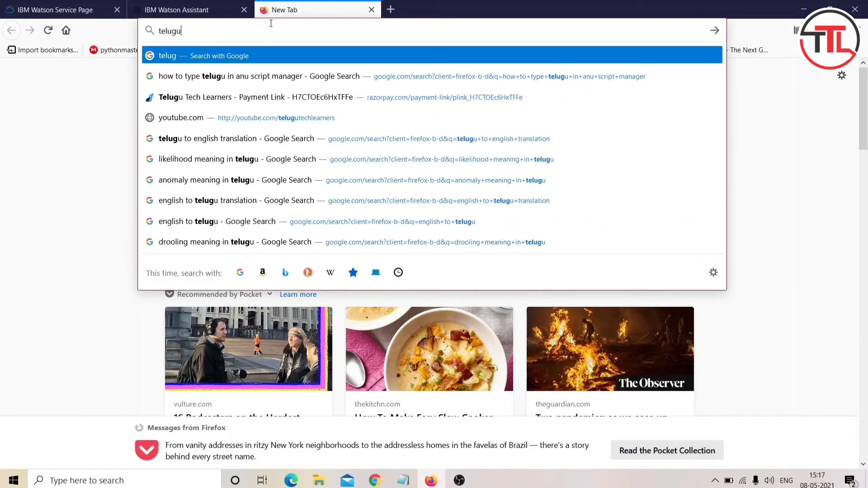
type(" tech learners")
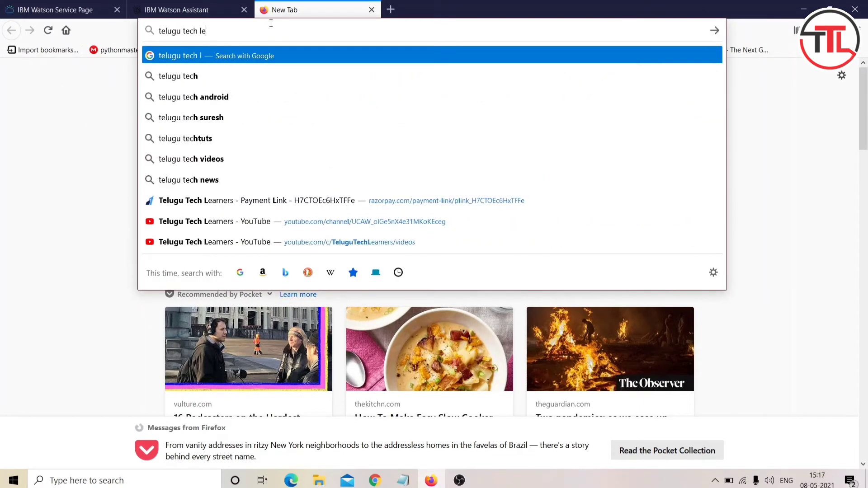
key("Return")
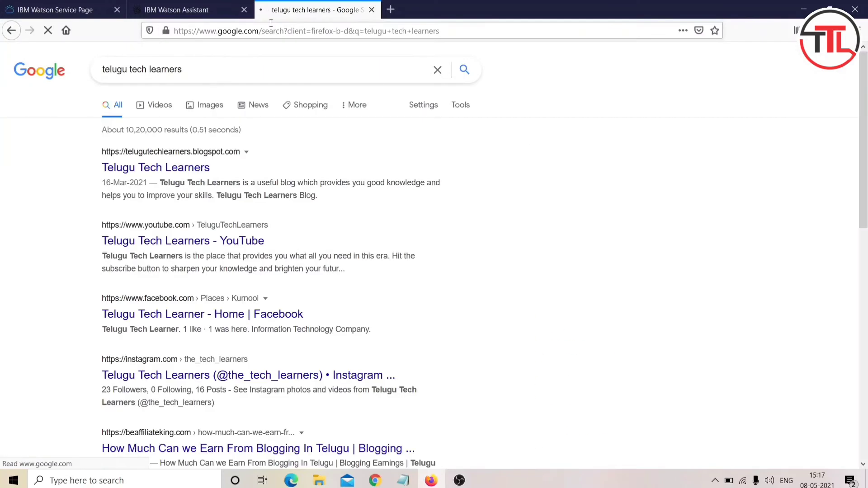
left_click(172, 164)
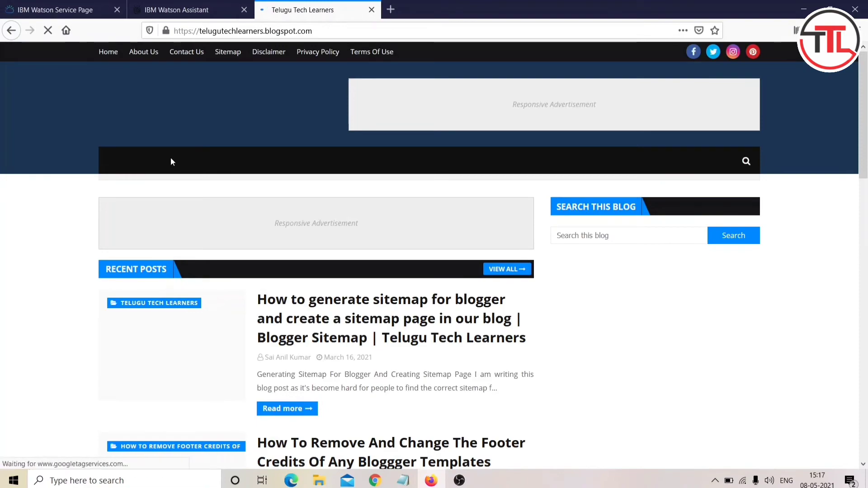
Step: Open the blog's post on generating a Blogger sitemap, then return to Watson Assistant
scroll(171, 161, "down", 5)
scroll(172, 161, "down", 6)
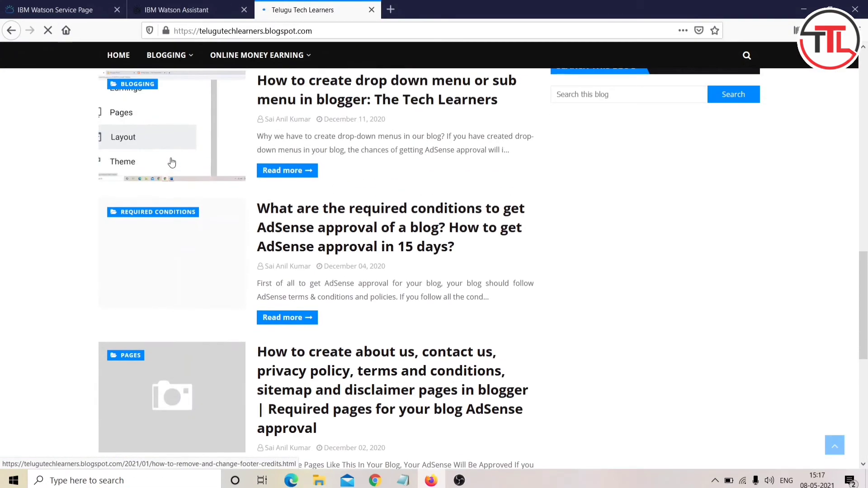
scroll(172, 161, "up", 4)
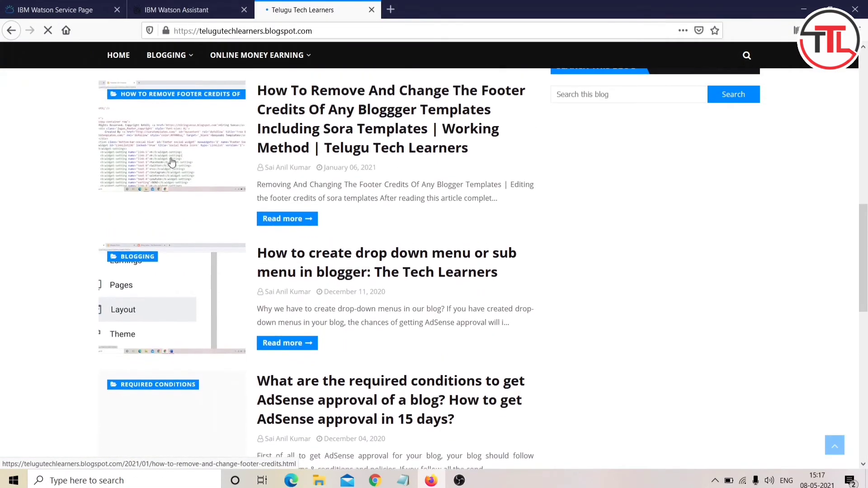
scroll(272, 222, "up", 4)
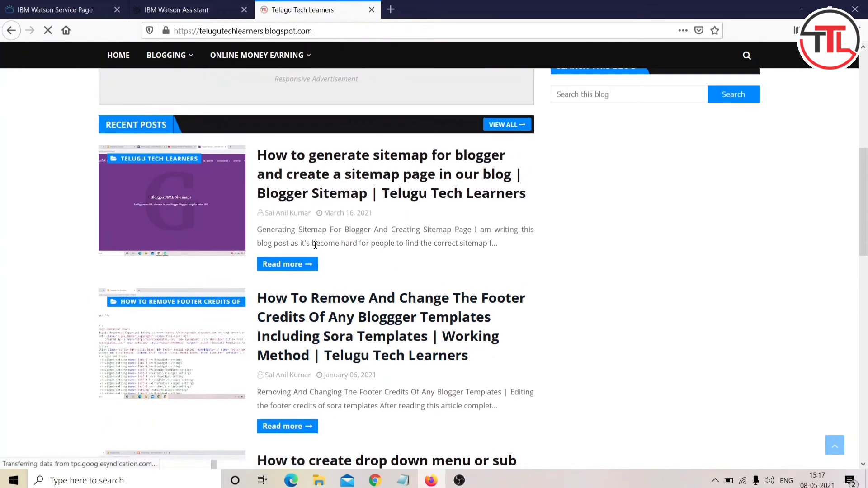
left_click(382, 177)
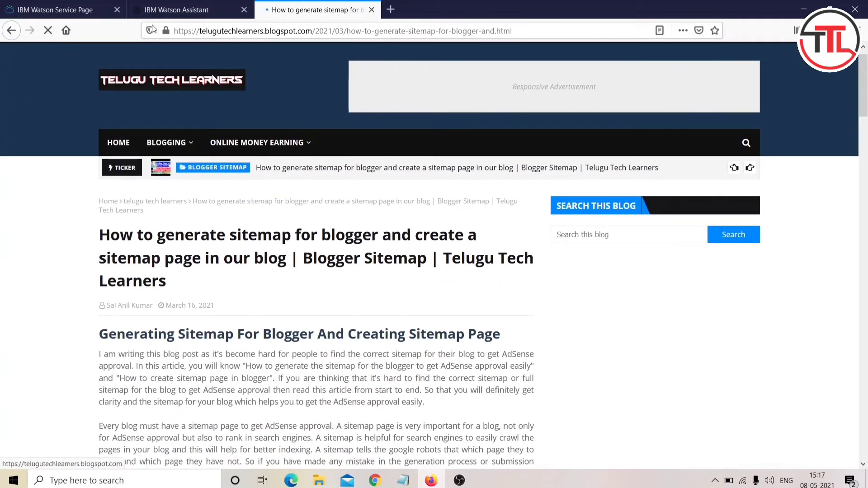
left_click(185, 9)
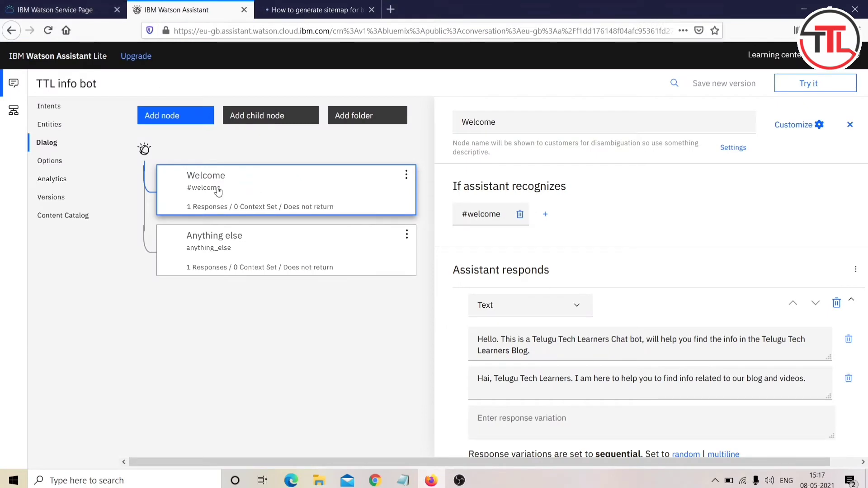
Step: From the Intents list, create a new intent named #HowTOCreateSitemap
left_click(53, 107)
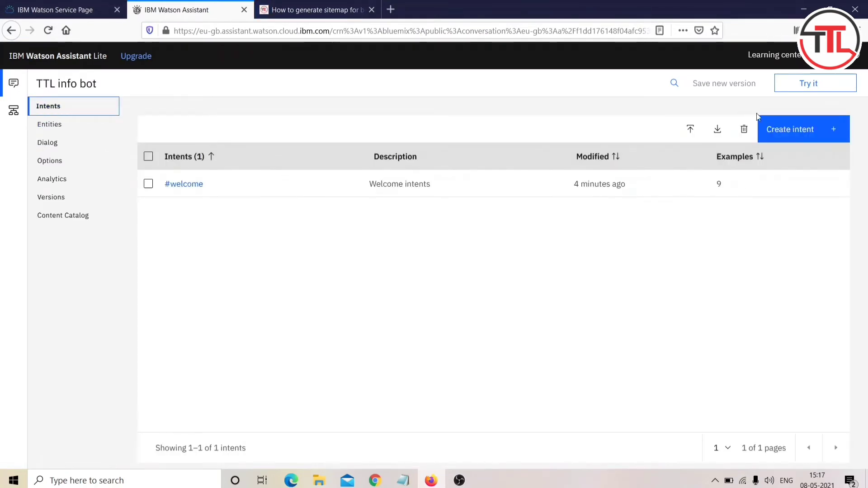
left_click(801, 133)
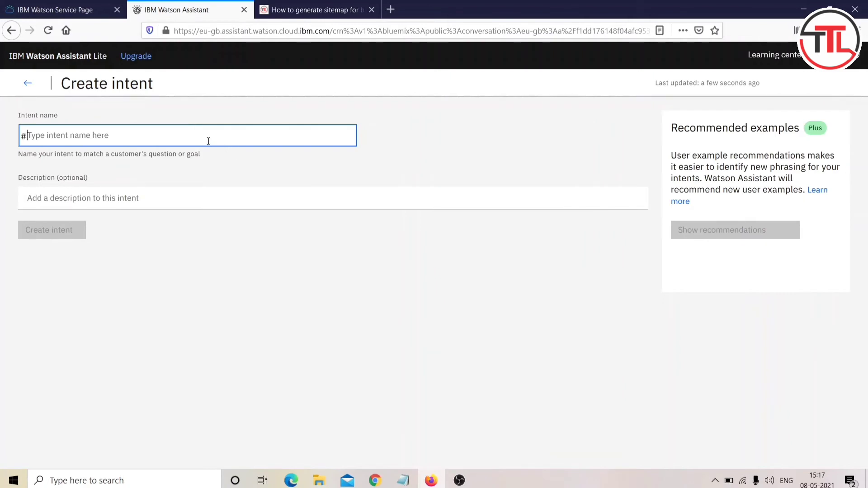
type("How")
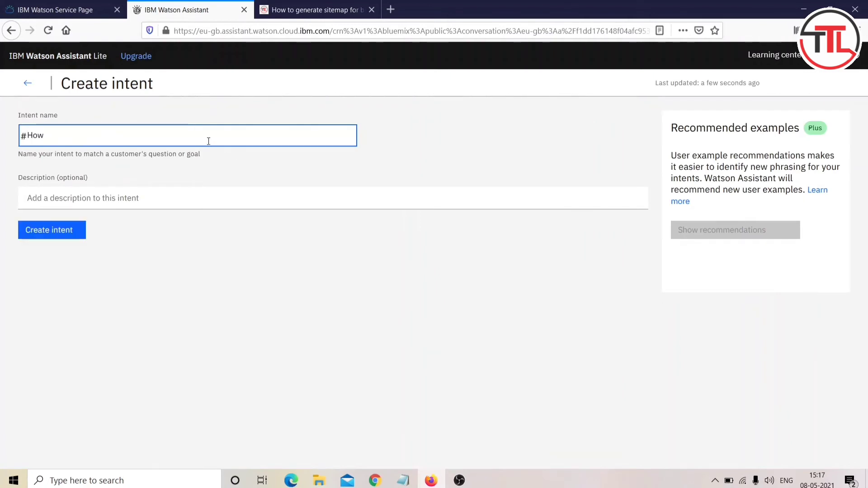
type("TO CreateI")
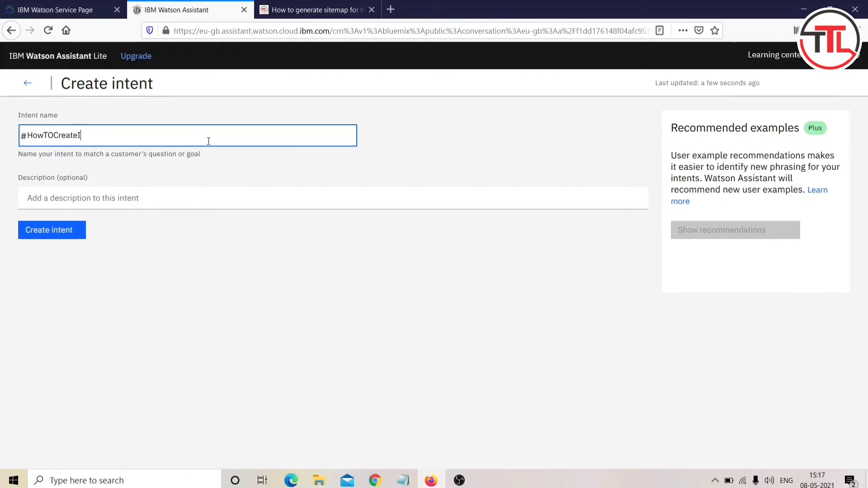
key("BackSpace")
type("SIte")
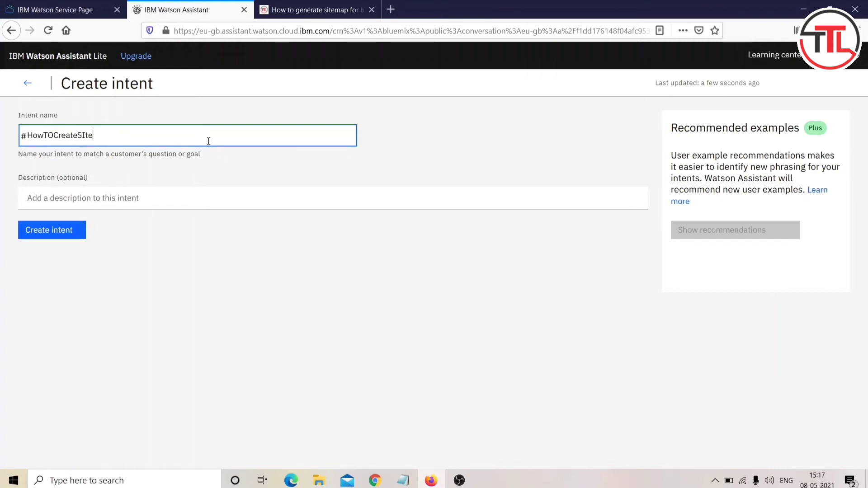
type("mp")
key("BackSpace")
key("BackSpace")
key("BackSpace")
key("BackSpace")
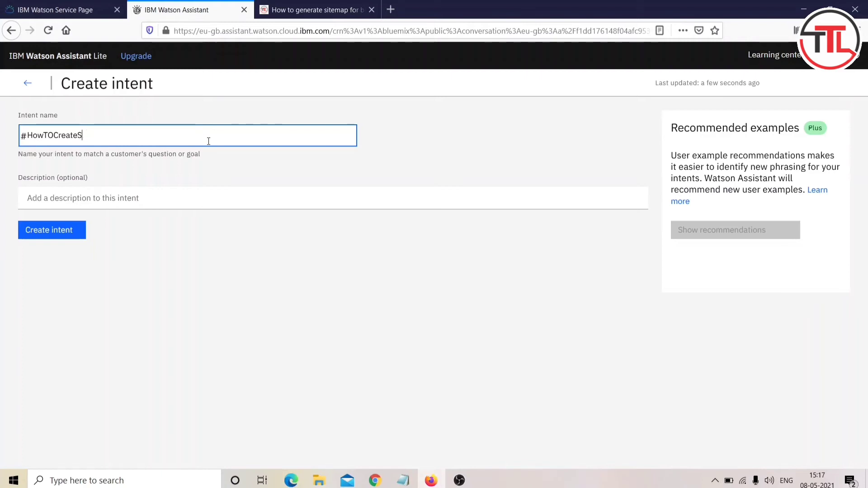
type("itemap")
key("Return")
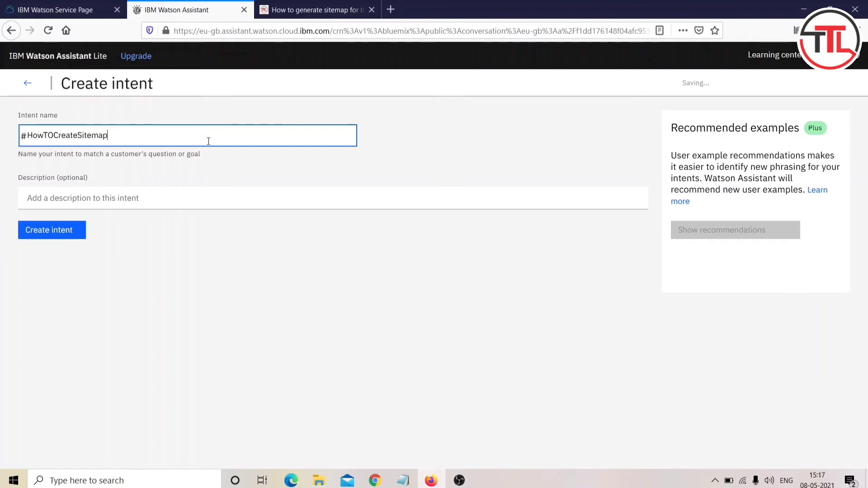
left_click(120, 199)
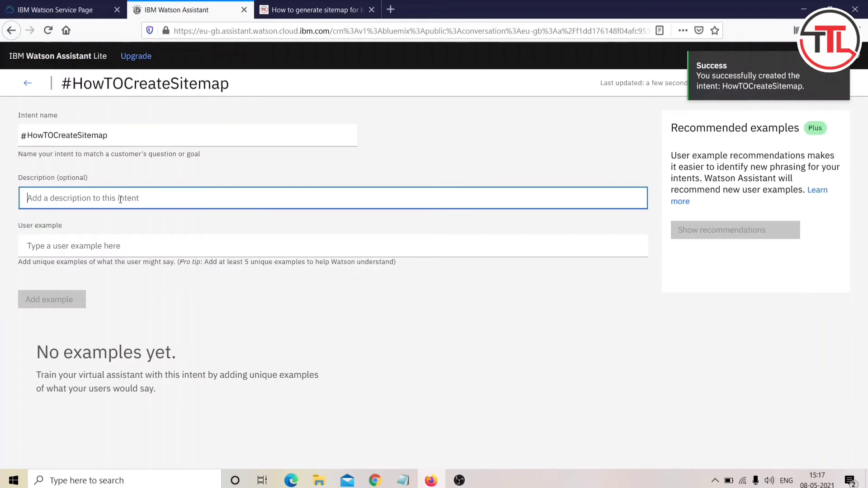
Step: Set description 'Sitemap related queries' and add 'How to create sitemap', '...for blog', 'i can't create sitemap for my blog'
type("Sitemap r")
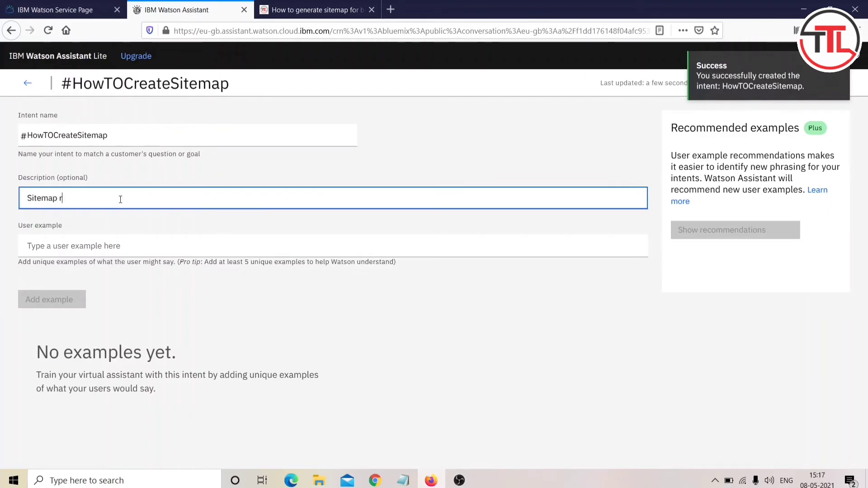
type("elated queries")
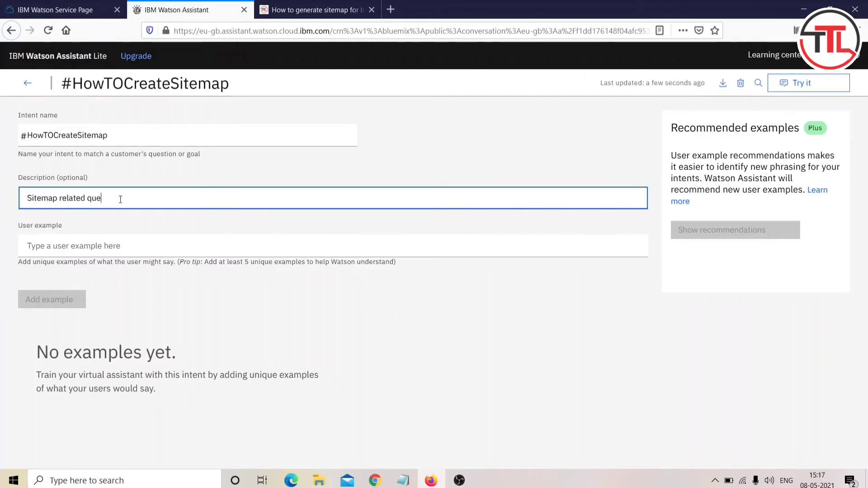
left_click(100, 247)
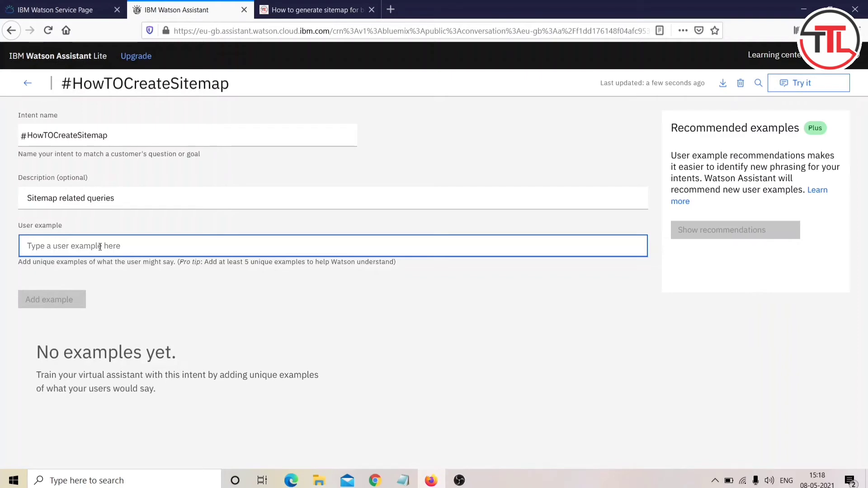
type("How to crea")
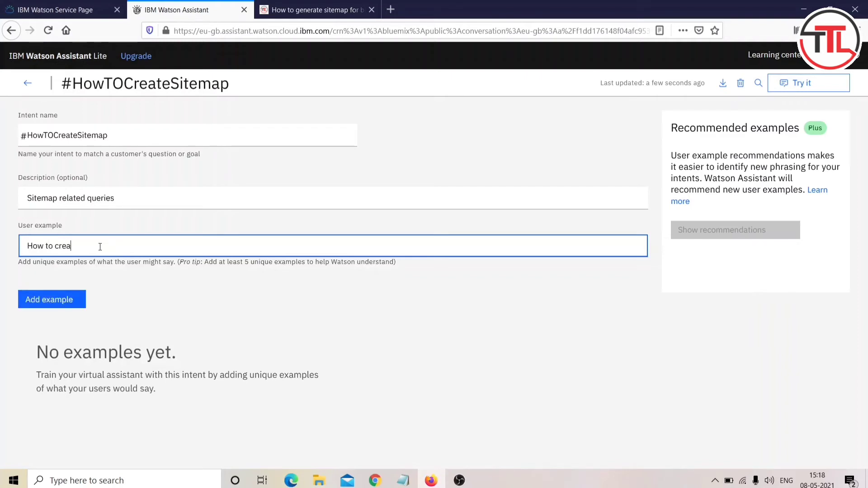
type("te")
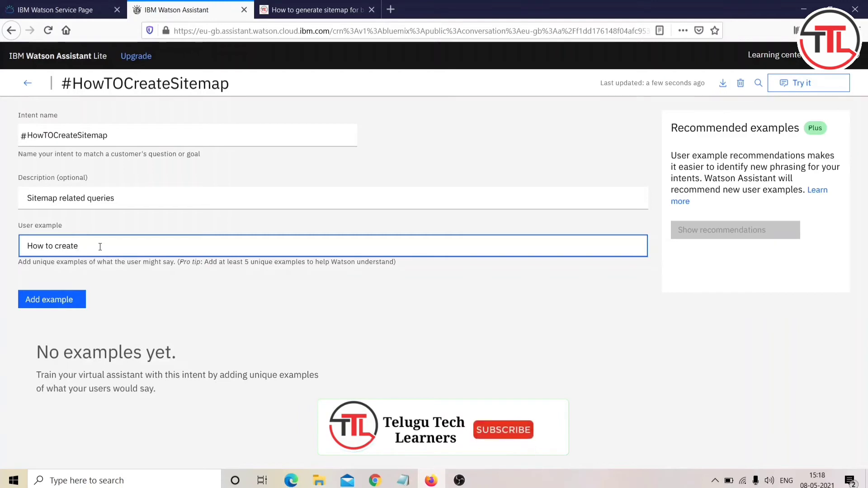
type(" sitemap")
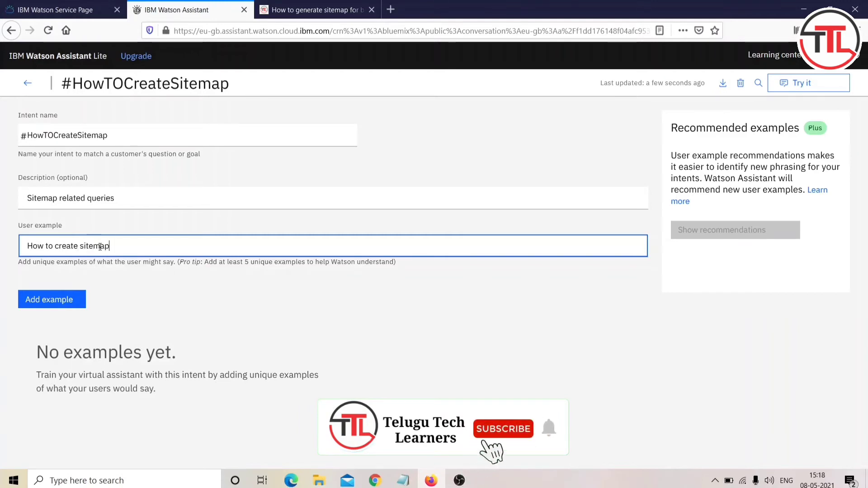
type(" fo")
key("BackSpace")
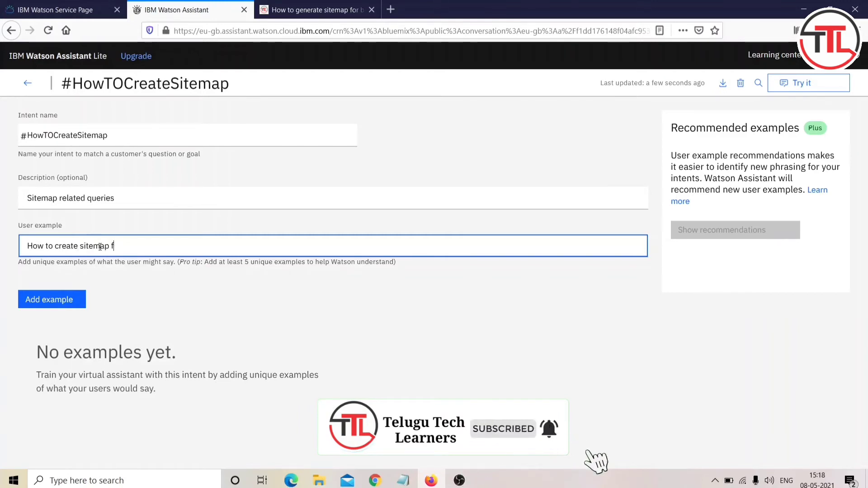
key("BackSpace")
key("BackSpace")
key("Return")
type("h")
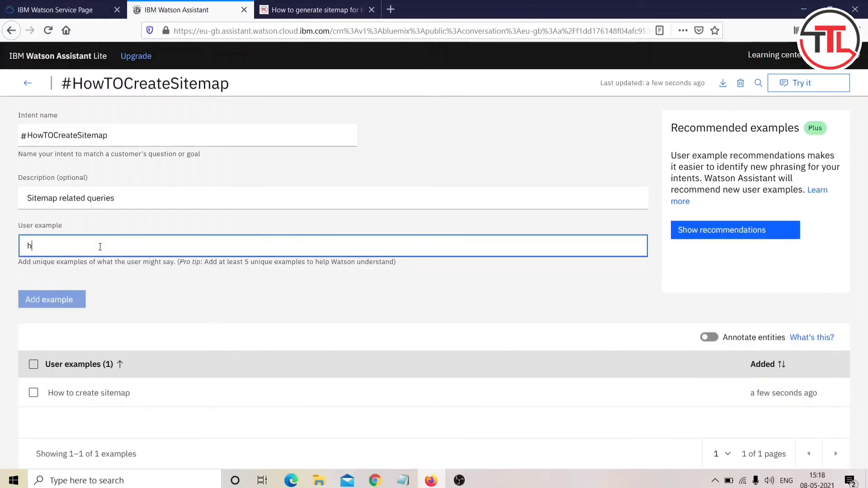
type("ow to create sitemap for blog")
key("Return")
type("i ca")
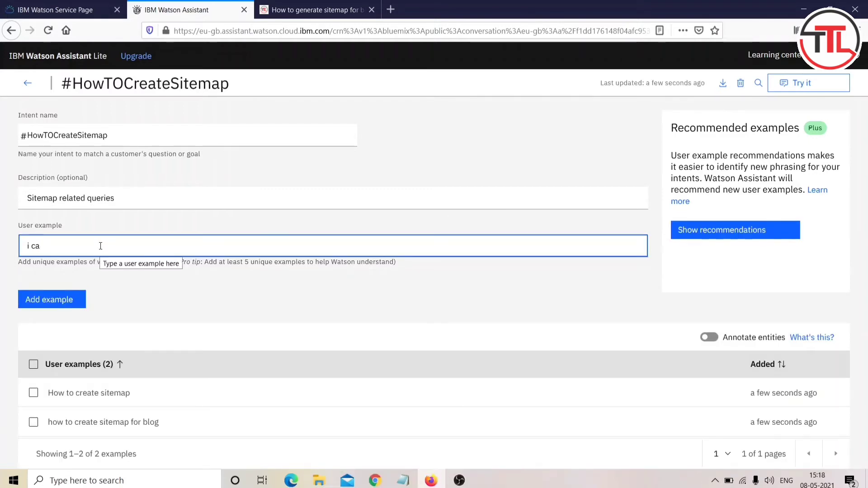
type("n't create sitemap for my blog")
key("Return")
Step: Add 'how can i create sitemap', 'create sitemap', 'sitemap creation' and 'sitemap creation for blog'
type("how can i create sitemap")
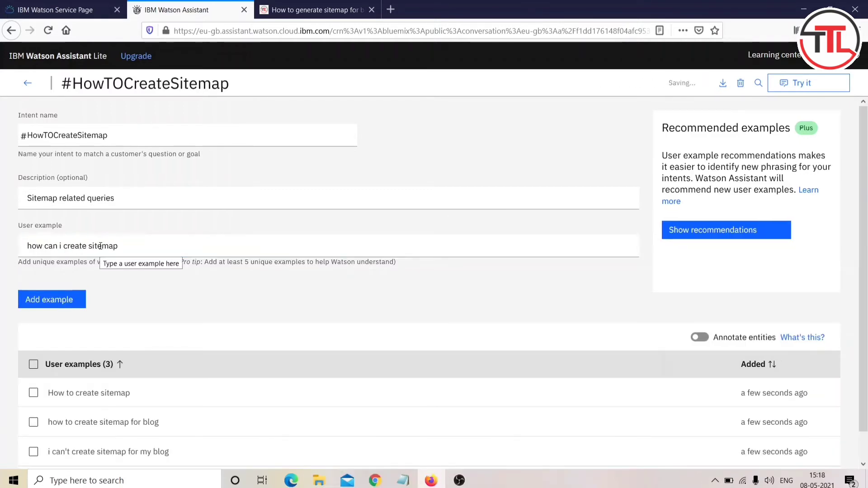
type("how to create sitemaps")
key("Return")
type("create sitemap")
key("Return")
type("sitemap")
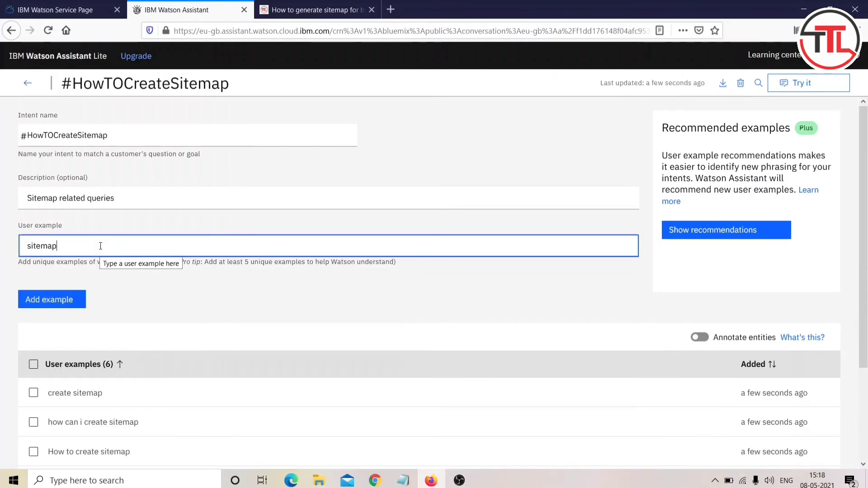
type(" creation")
key("Return")
type("sitemap creation for blog")
key("Return")
scroll(100, 246, "down", 4)
scroll(100, 246, "up", 4)
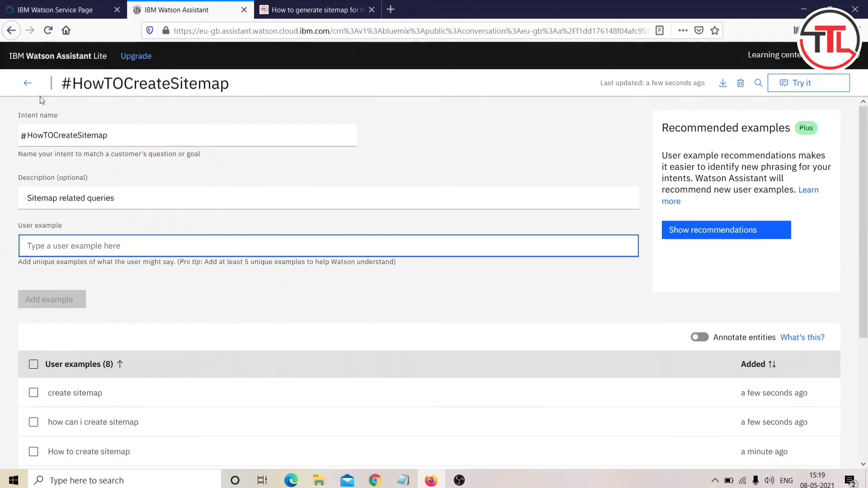
left_click(29, 83)
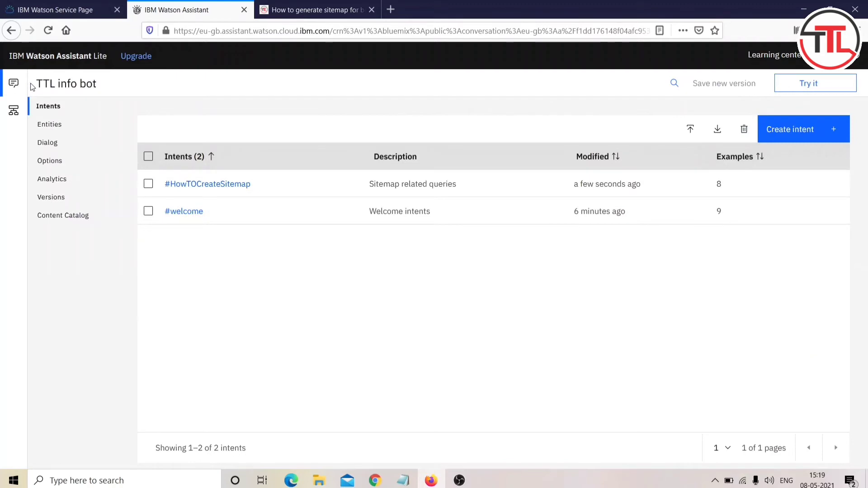
left_click(51, 143)
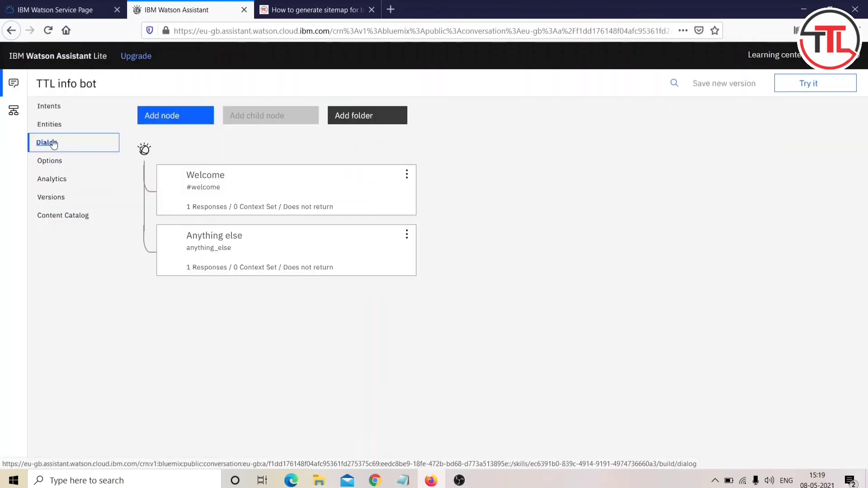
Step: Add a new dialog node named 'Sitemap' whose condition is the #HowTOCreateSitemap intent
left_click(178, 117)
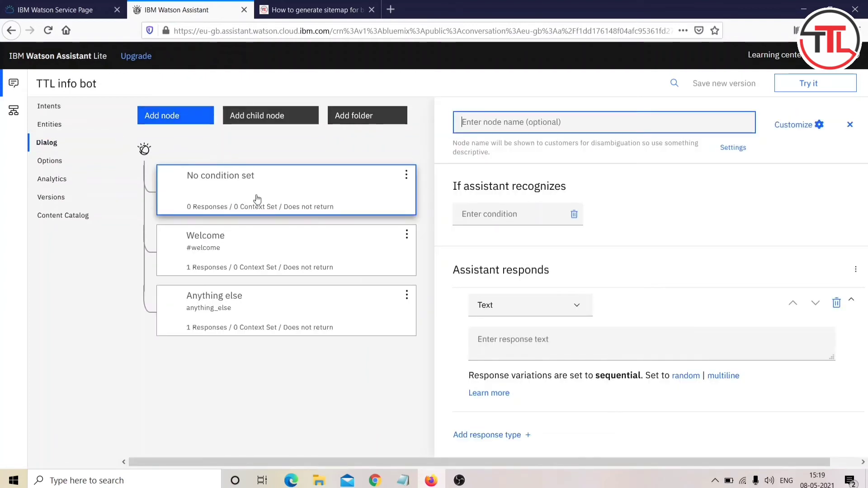
left_click(256, 198)
left_click(337, 192)
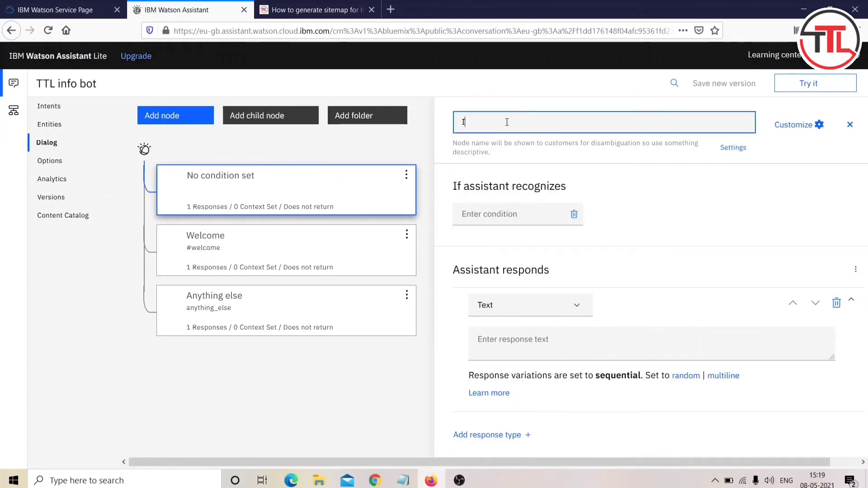
type("Sitemap")
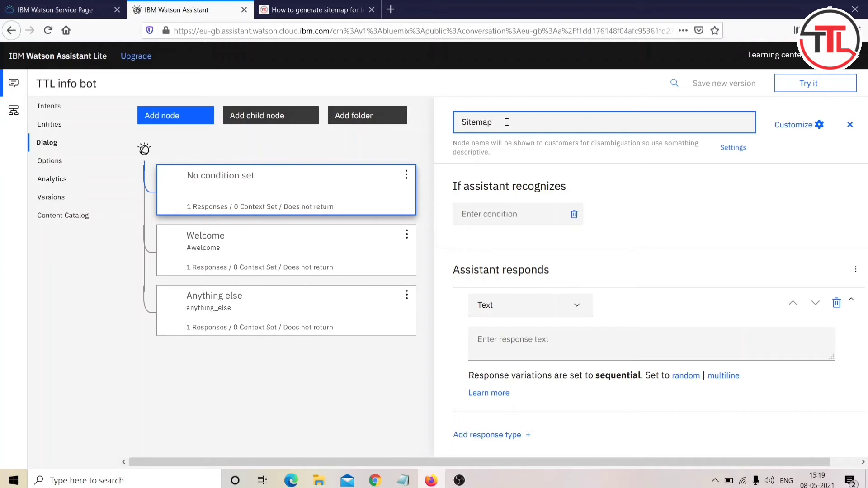
left_click(492, 214)
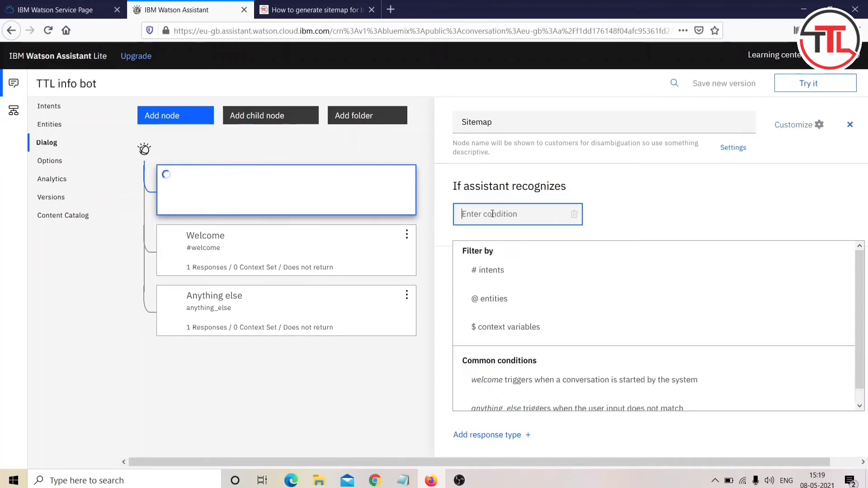
type("#")
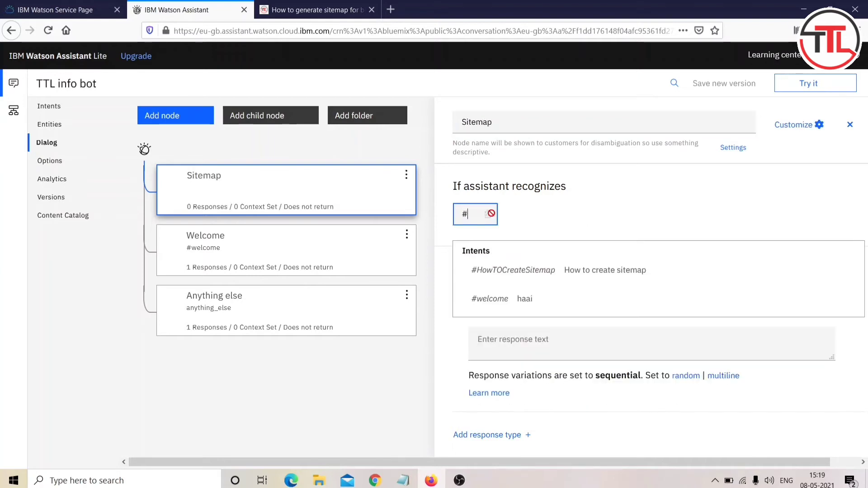
left_click(514, 272)
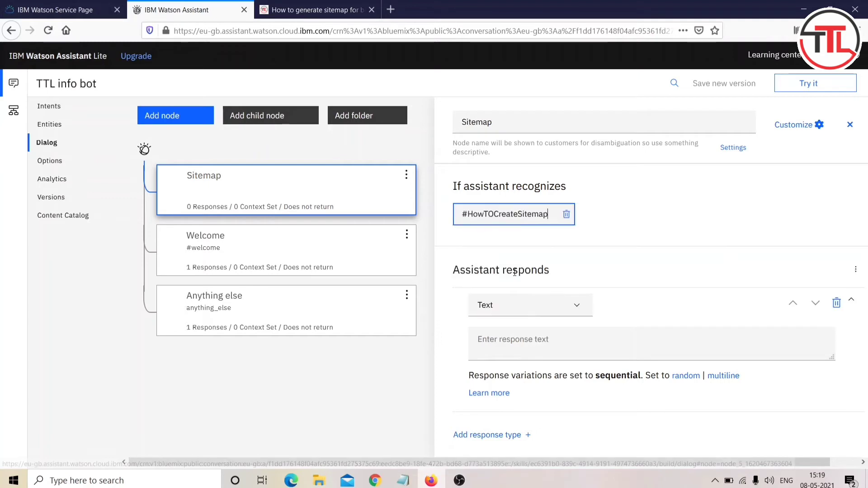
left_click(497, 315)
Step: Give the node a text response 'Click on the below link, this will clear all your queries related to sitemp:' followed by the blog post link
left_click(497, 315)
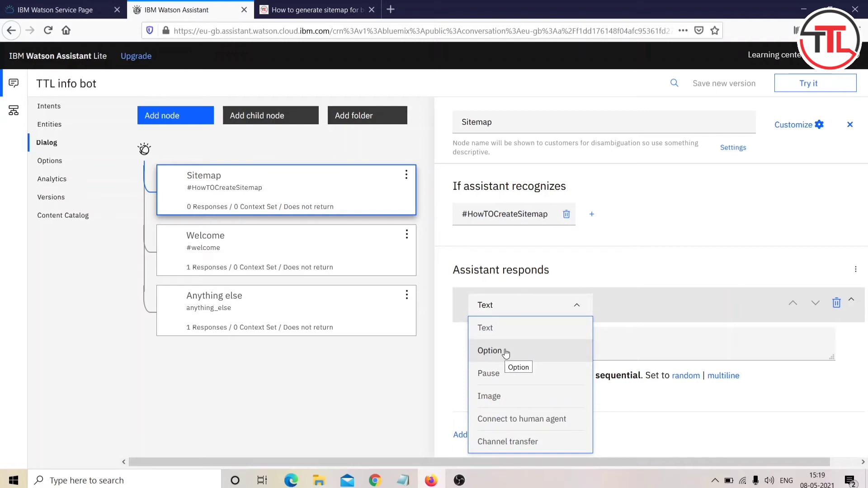
left_click(497, 328)
left_click(497, 339)
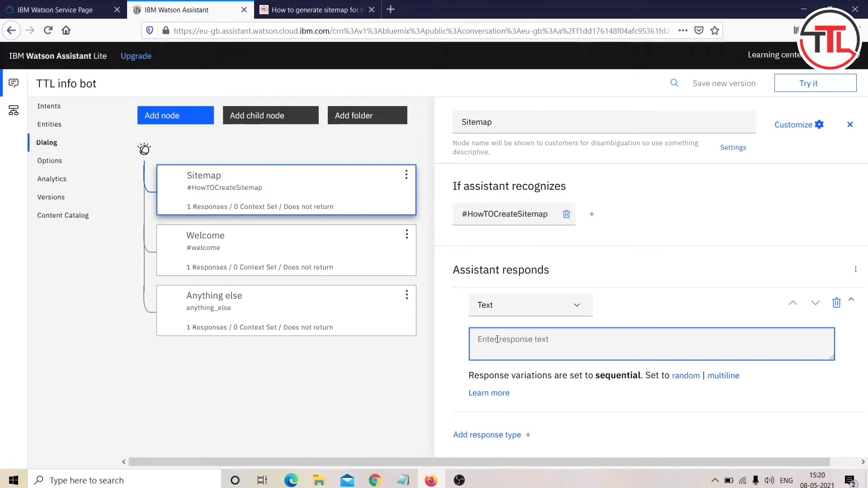
left_click(316, 9)
left_click(327, 31)
left_click(228, 7)
left_click(510, 339)
key("ctrl+c")
type("Clic")
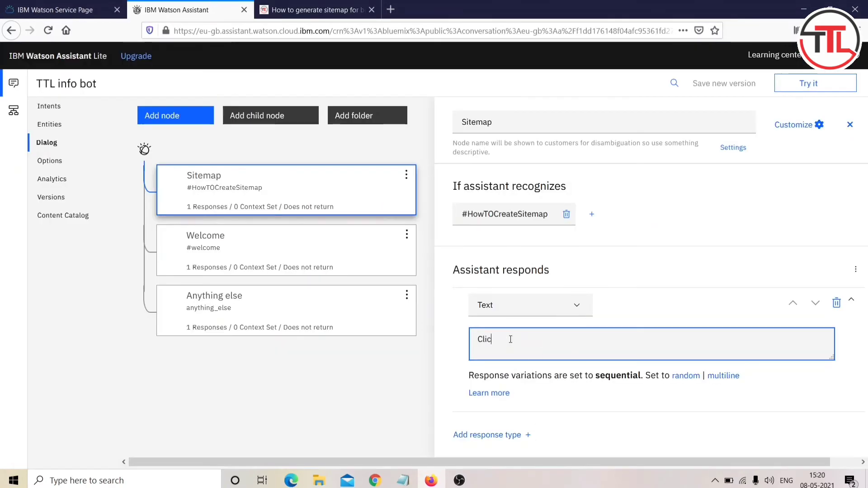
type("k on the below link")
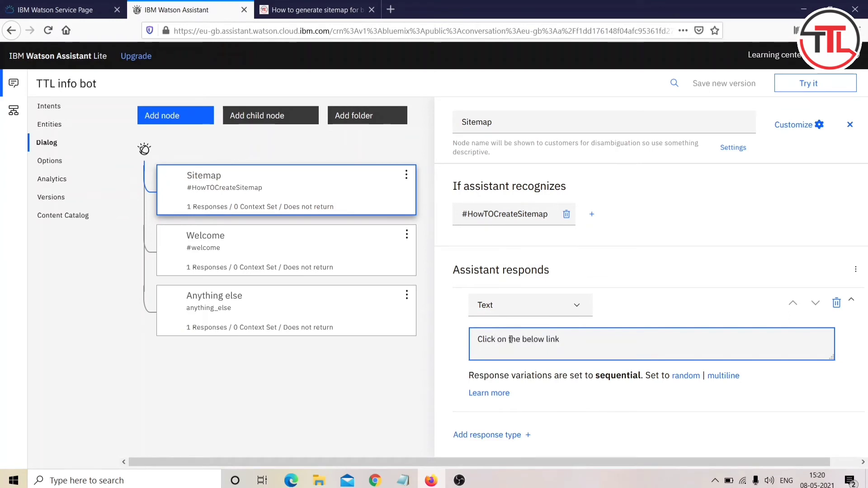
type(", this will clear all your queries rela")
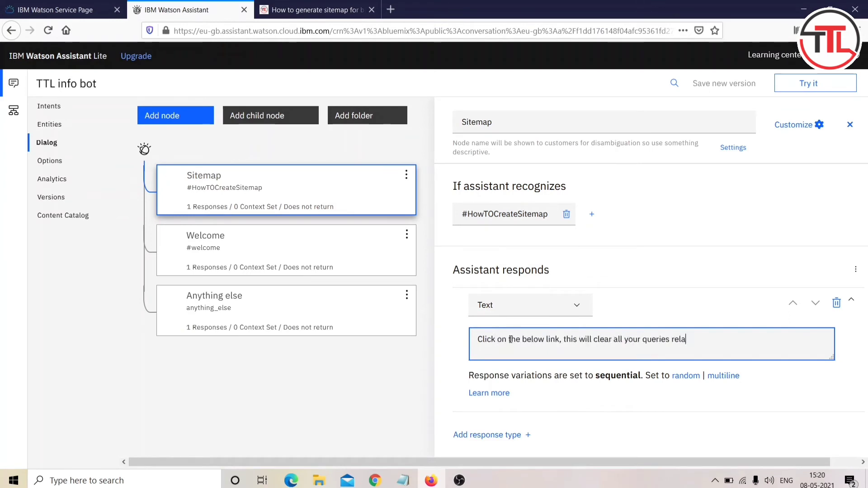
type("ted to sitemp:")
key("Return")
left_click(736, 338)
key("Return")
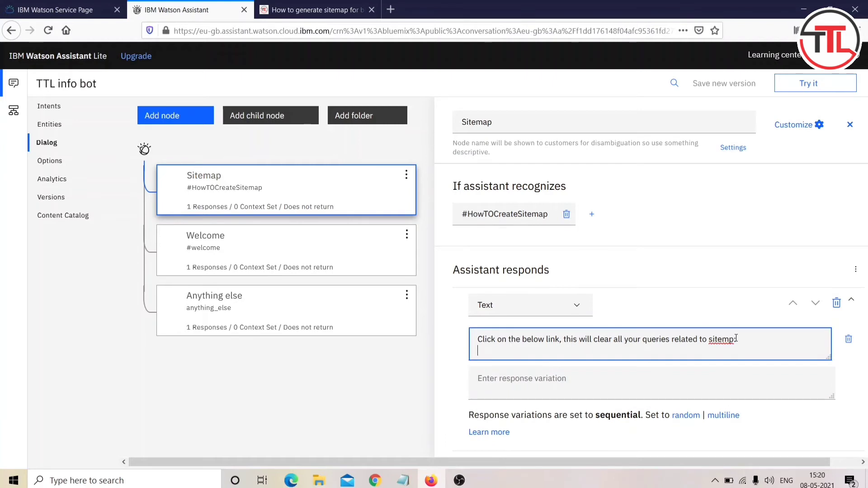
key("ctrl+v")
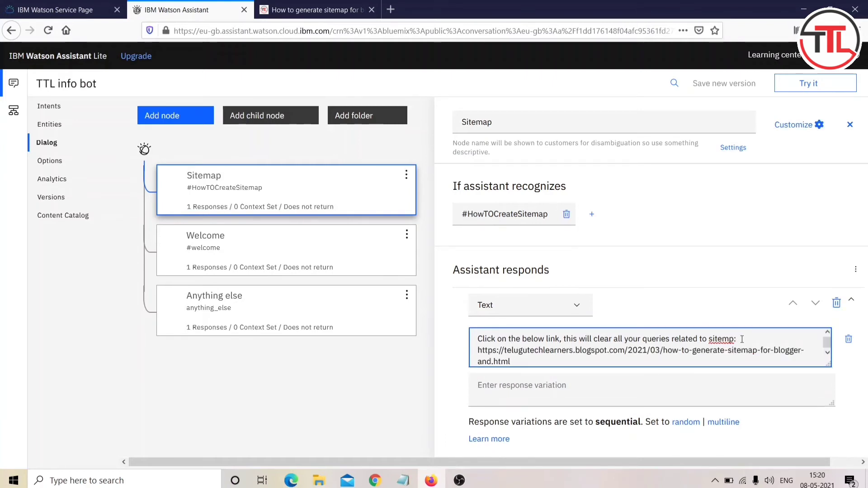
Step: Add a variation 'Watch The following video to clear doubts regarding sitemap:' with the YouTube video link, then open Try it out
left_click(500, 386)
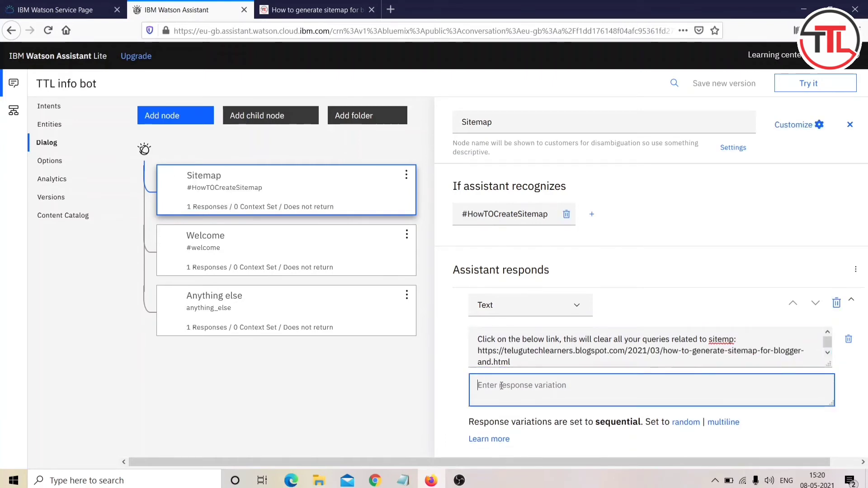
type("Watch The following ")
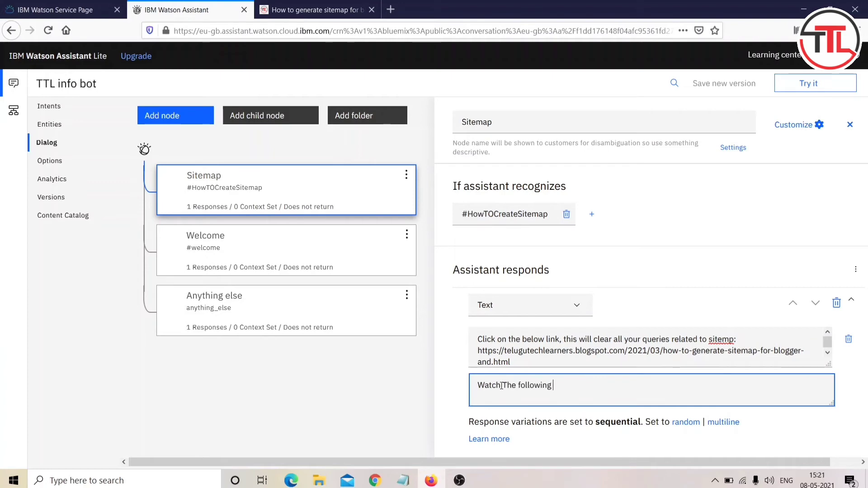
type("video to clear doubts regarding sitemap")
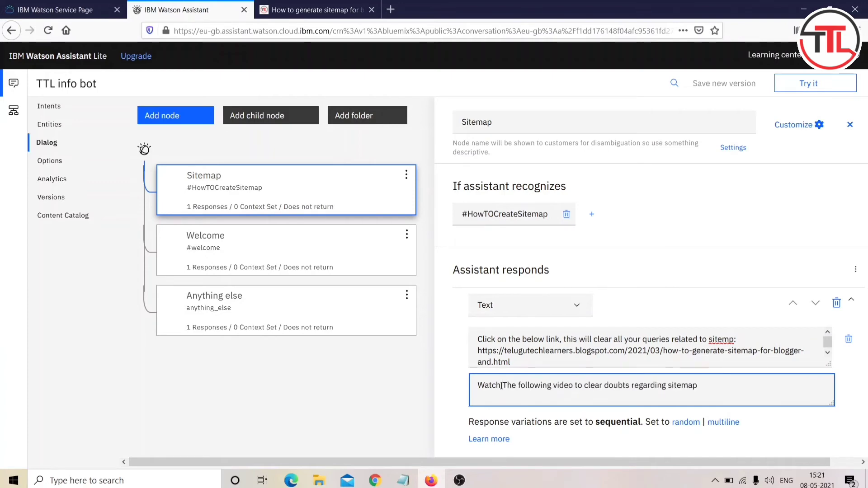
type(":")
left_click(331, 8)
left_click(460, 115)
scroll(457, 261, "down", 7)
scroll(458, 261, "up", 1)
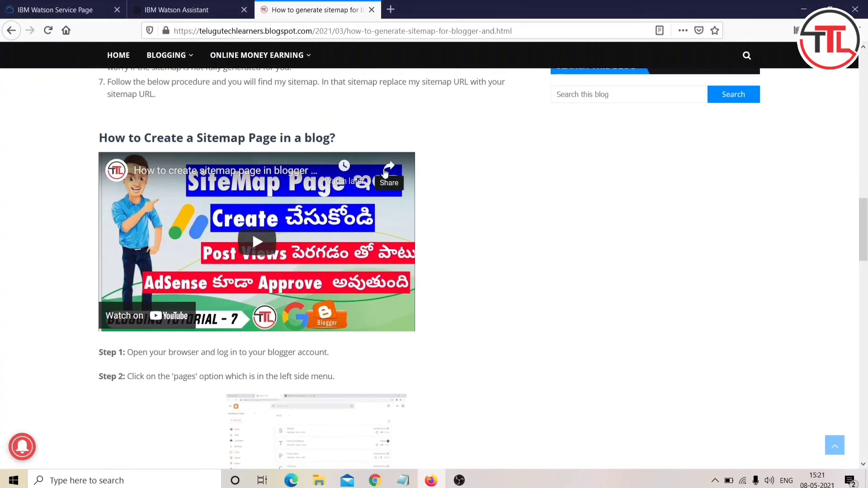
left_click(385, 173)
left_click(297, 244)
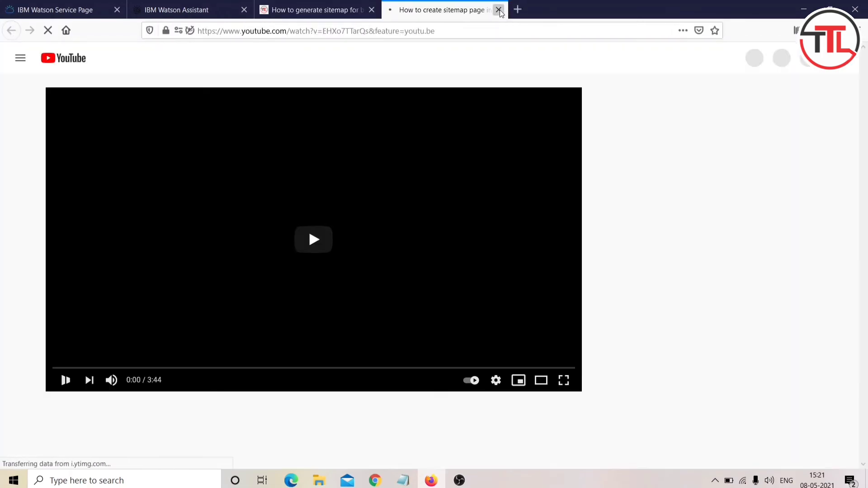
left_click(499, 11)
left_click(356, 236)
left_click(456, 33)
key("ctrl+c")
left_click(498, 11)
left_click(195, 10)
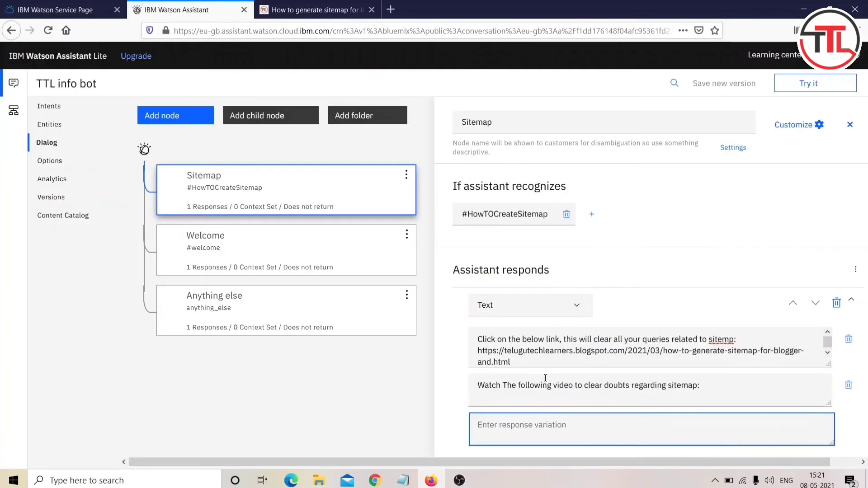
left_click(545, 377)
key("ctrl+v")
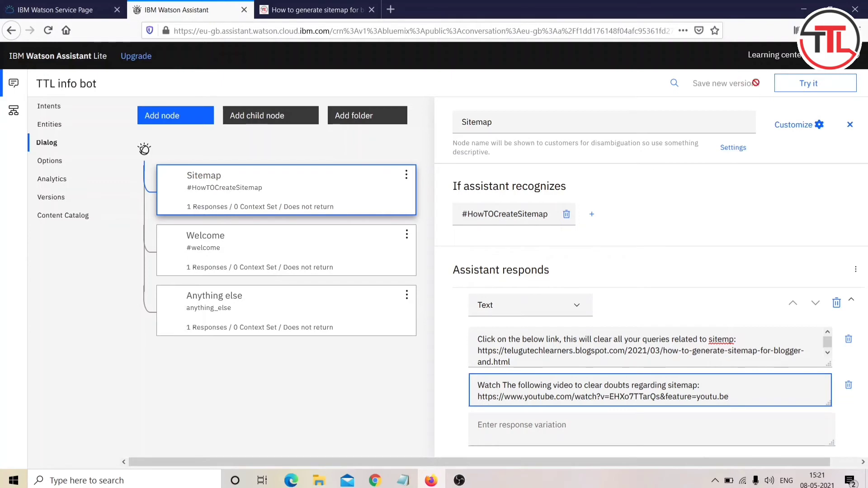
left_click(829, 85)
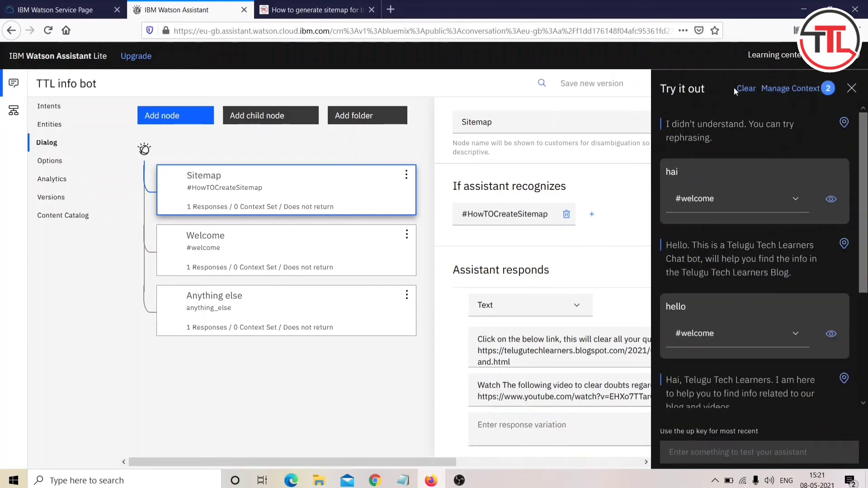
Step: Clear the test chat and send 'Hai' and the nonsense message 'kdhlf'
left_click(743, 88)
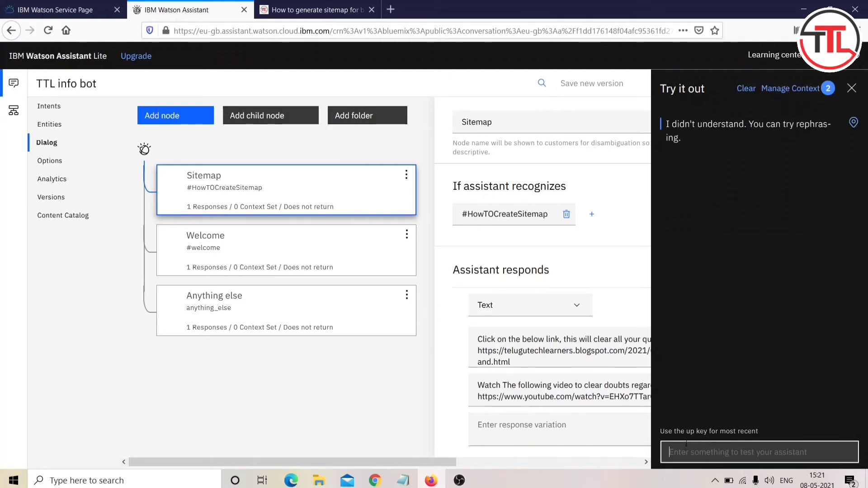
type("Hai")
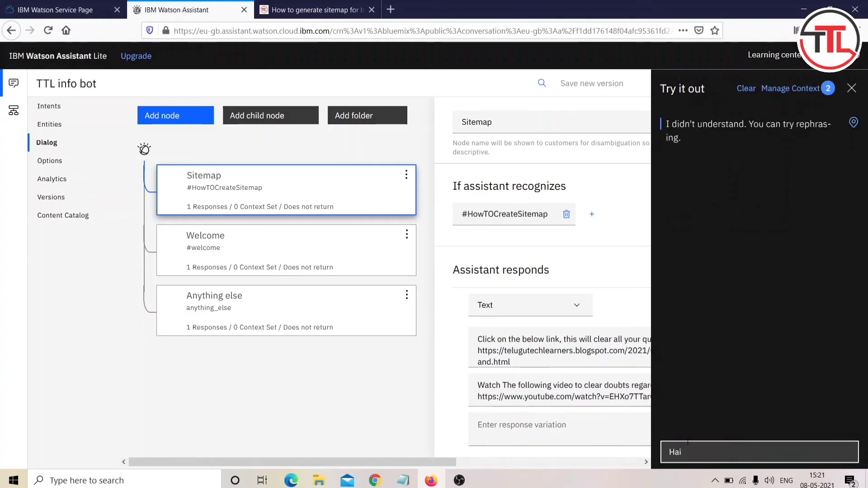
key("Return")
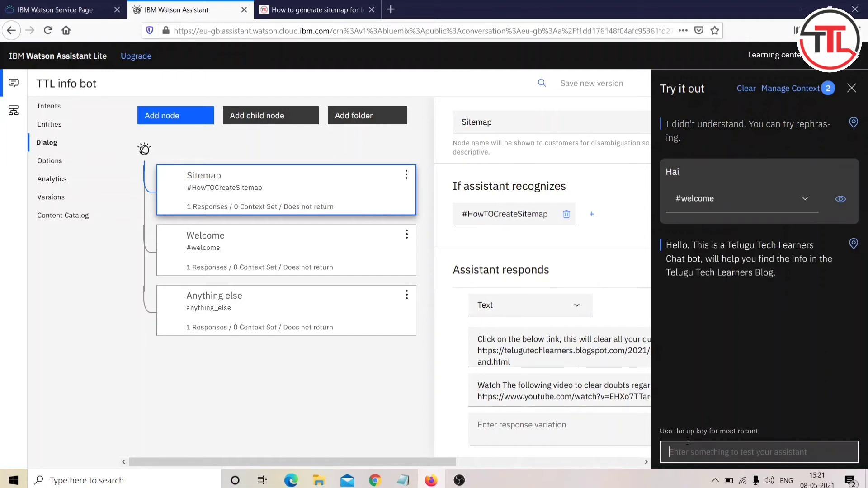
type("kdhlf")
key("Return")
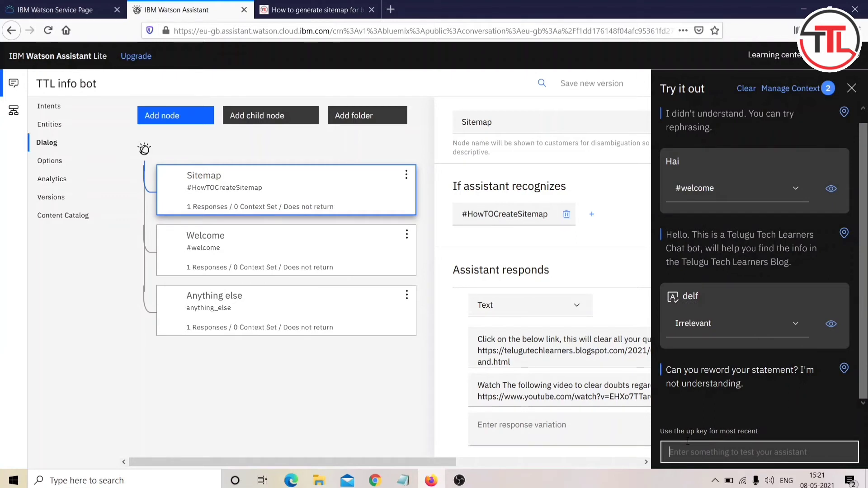
Step: Ask 'how to create sitemap' and check the reply contains the blog link
type("h")
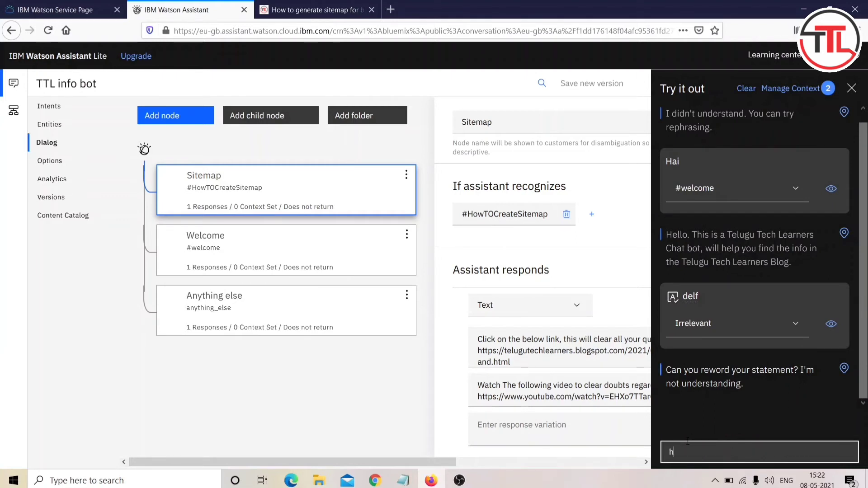
type("ow to creat")
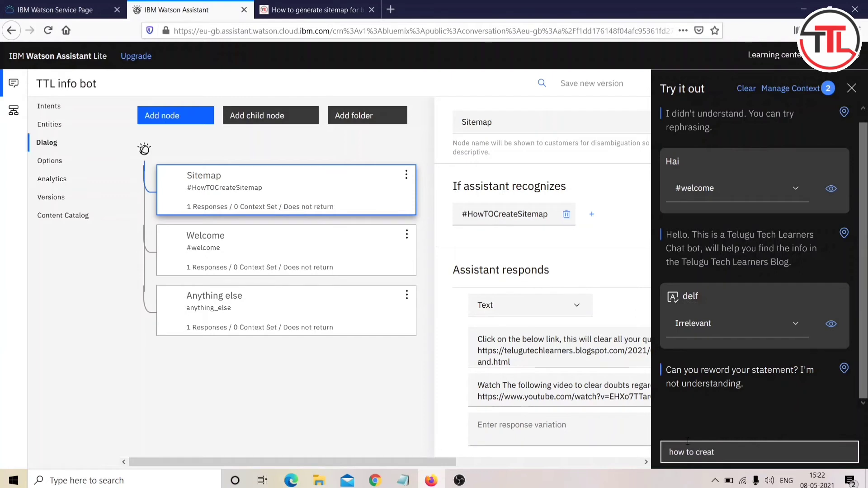
type("e sitemap")
key("Return")
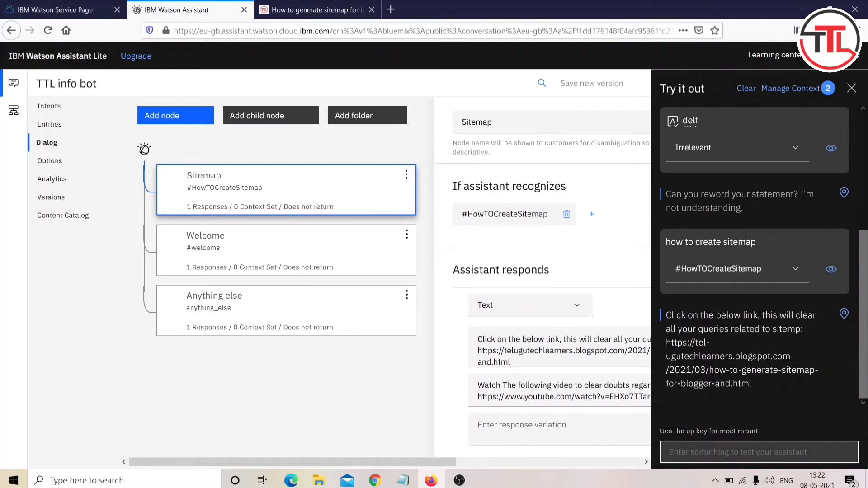
left_click_drag(666, 343, 805, 395)
left_click(809, 398)
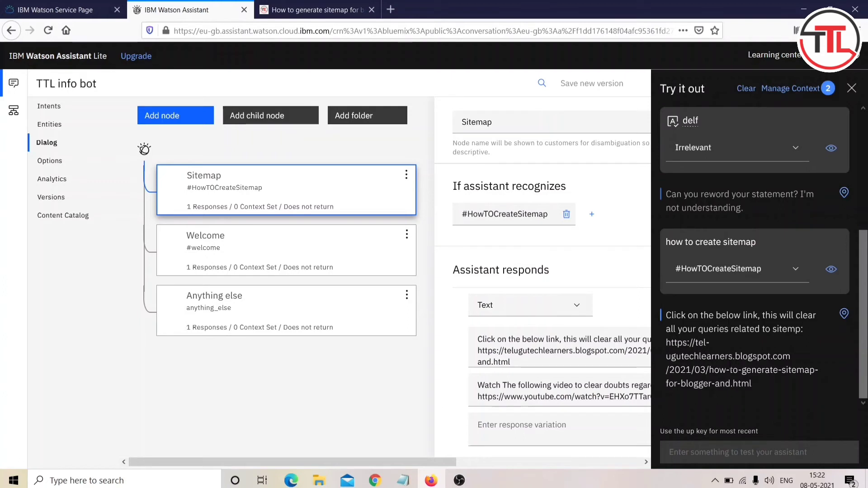
left_click(731, 369)
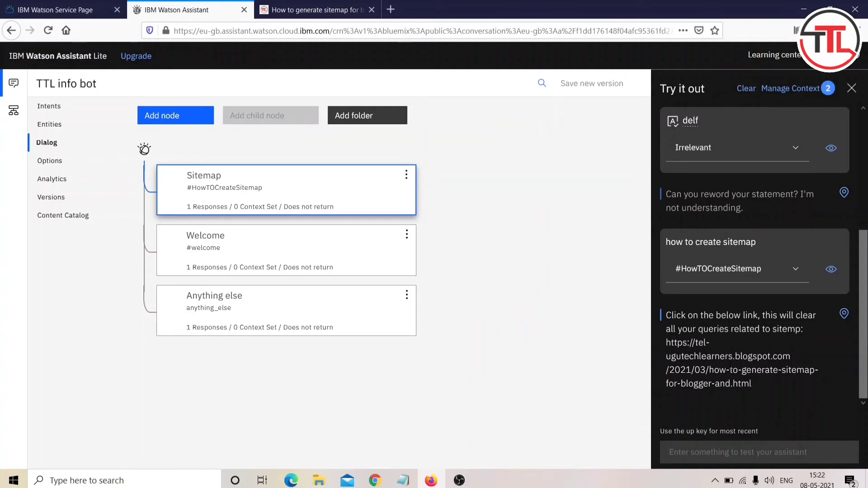
Step: Ask 'sitemap error' in the test chat, then go to the Intents list
left_click(703, 459)
type("how to")
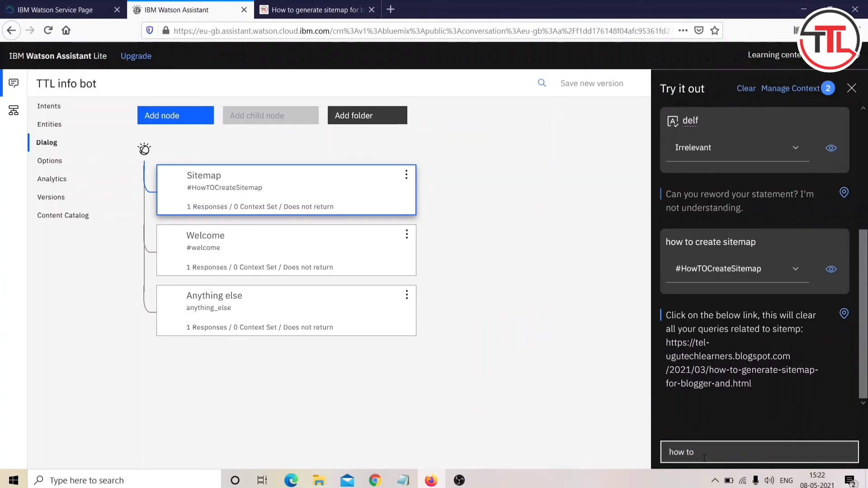
type(" create")
key("BackSpace")
key("BackSpace")
key("BackSpace")
key("BackSpace")
key("BackSpace")
key("BackSpace")
key("BackSpace")
key("BackSpace")
key("BackSpace")
key("BackSpace")
key("BackSpace")
key("BackSpace")
key("BackSpace")
type("sitemap error")
key("Return")
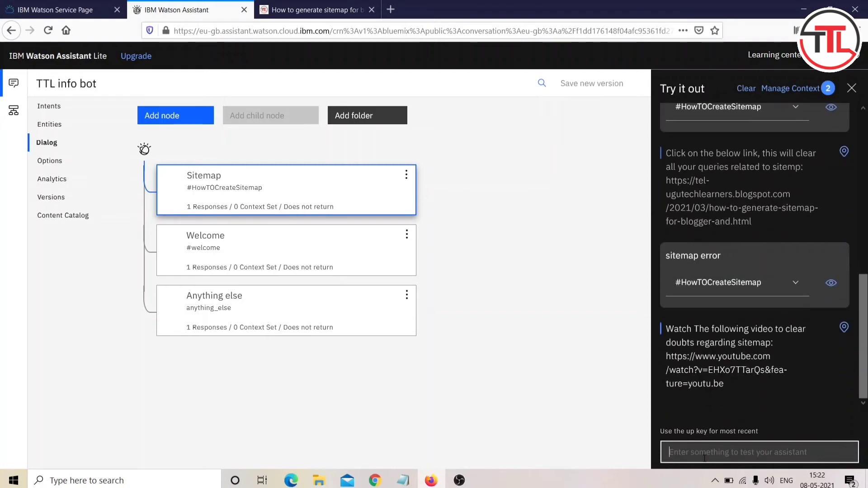
left_click(62, 108)
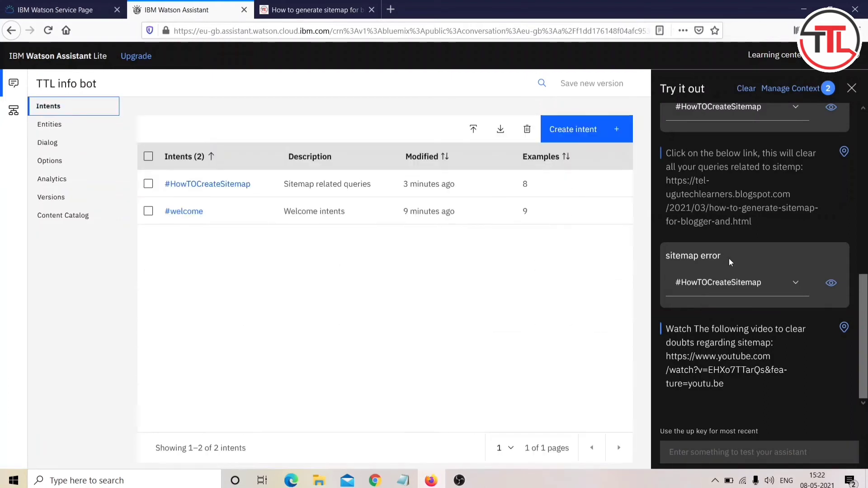
left_click_drag(726, 258, 660, 257)
left_click(660, 257)
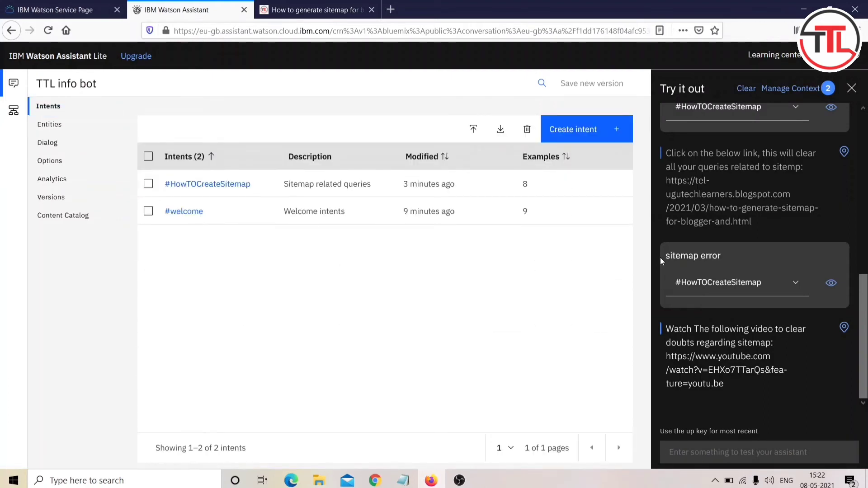
left_click(209, 185)
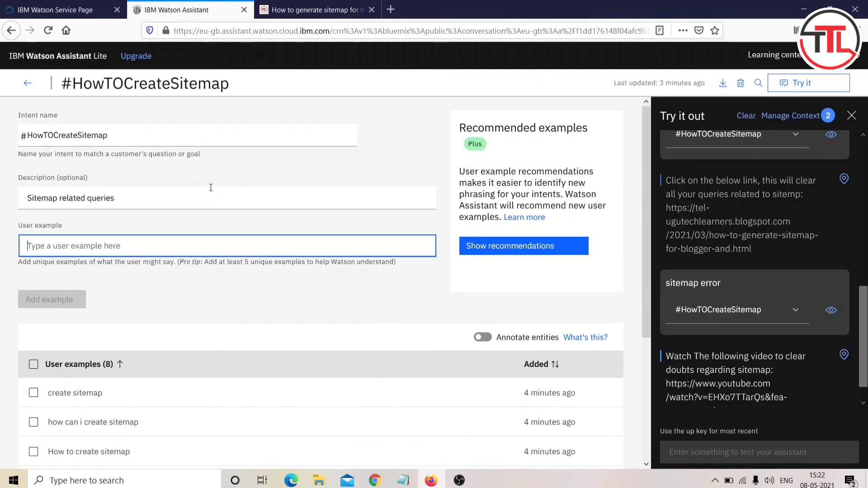
scroll(200, 313, "down", 3)
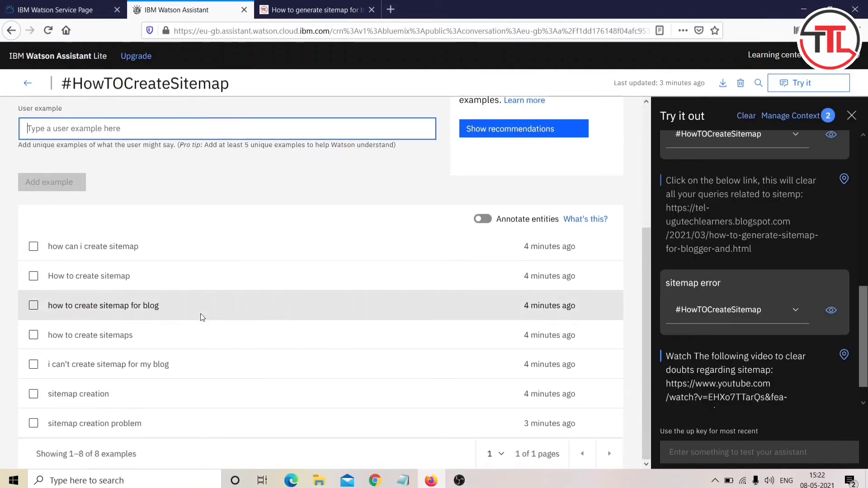
scroll(129, 259, "up", 3)
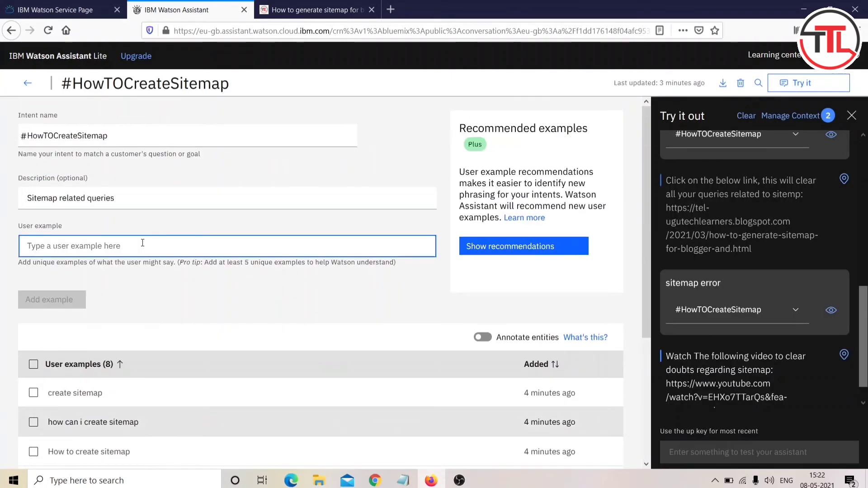
left_click(27, 83)
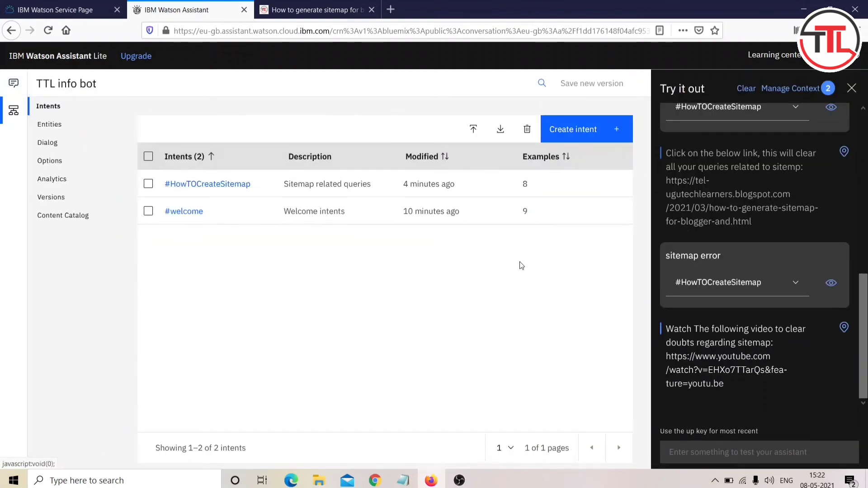
mouse_move(835, 113)
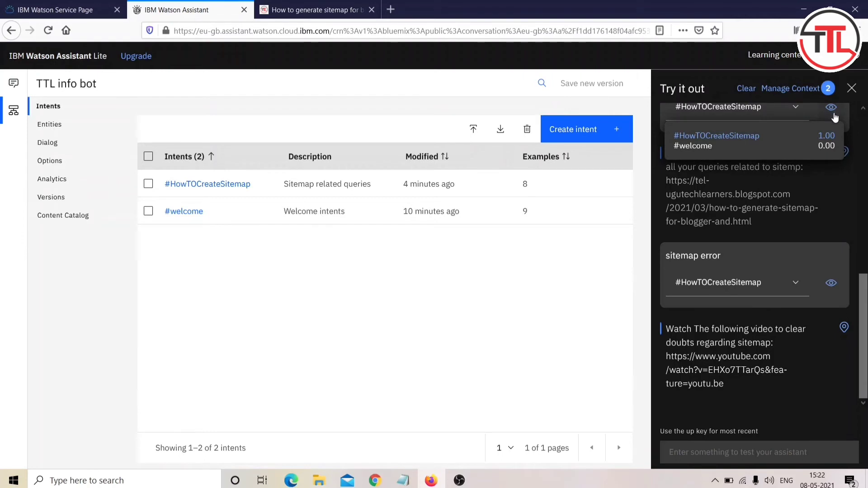
scroll(685, 326, "up", 5)
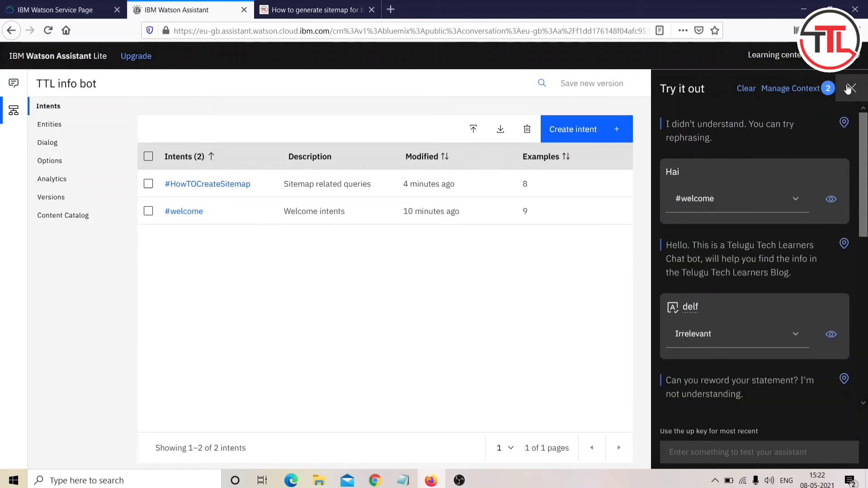
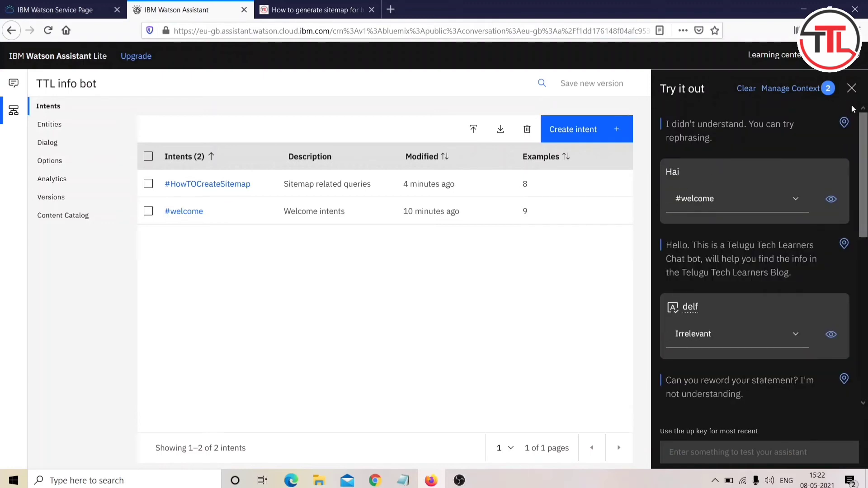
Step: Close the test chat, look through Content Catalog, Intents and Options, then go back to Assistants
left_click(852, 88)
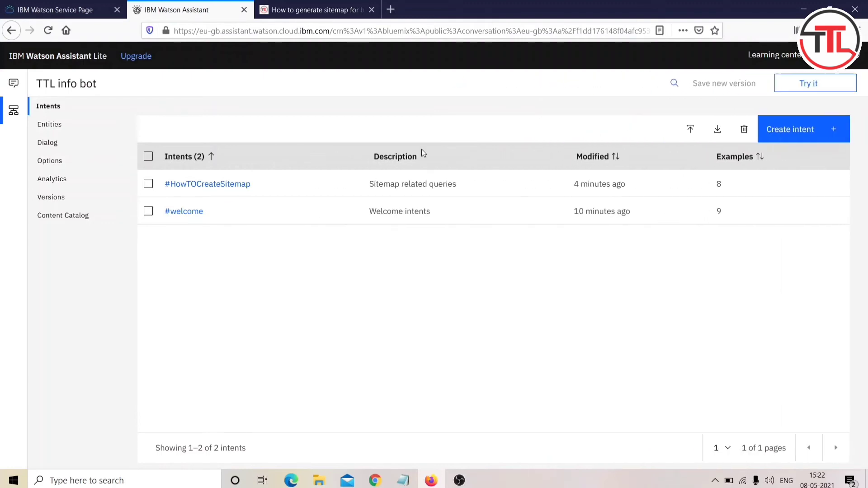
left_click(71, 216)
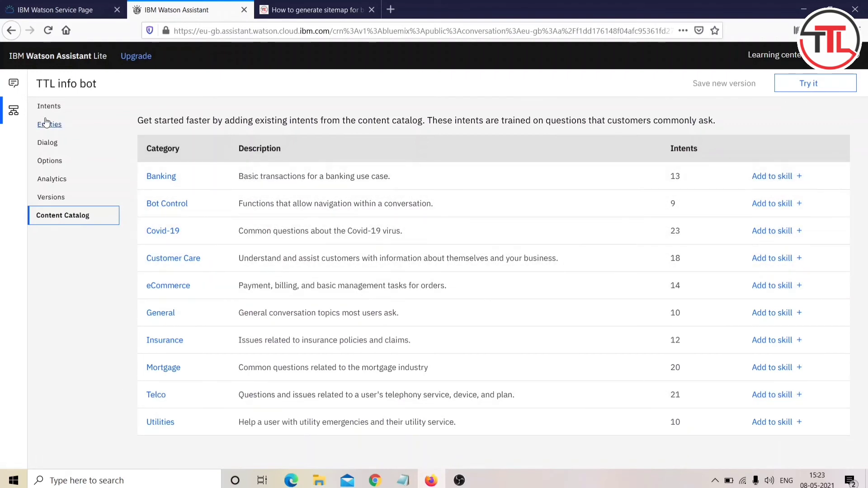
left_click(40, 108)
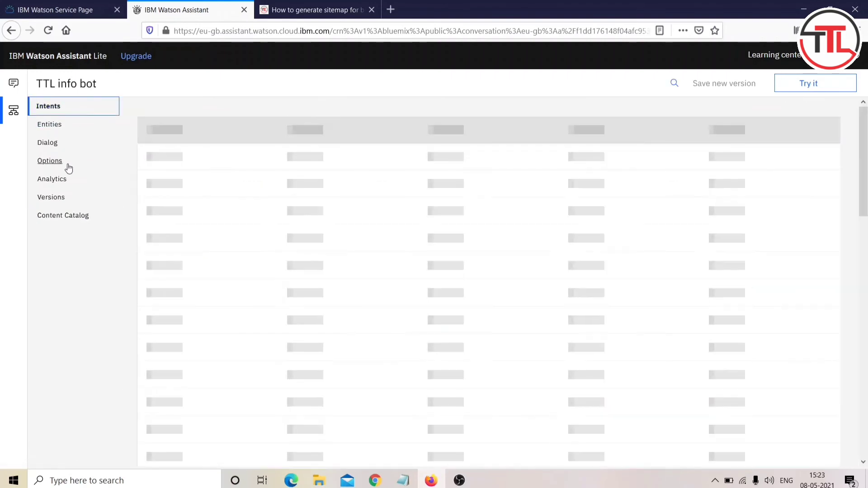
left_click(50, 161)
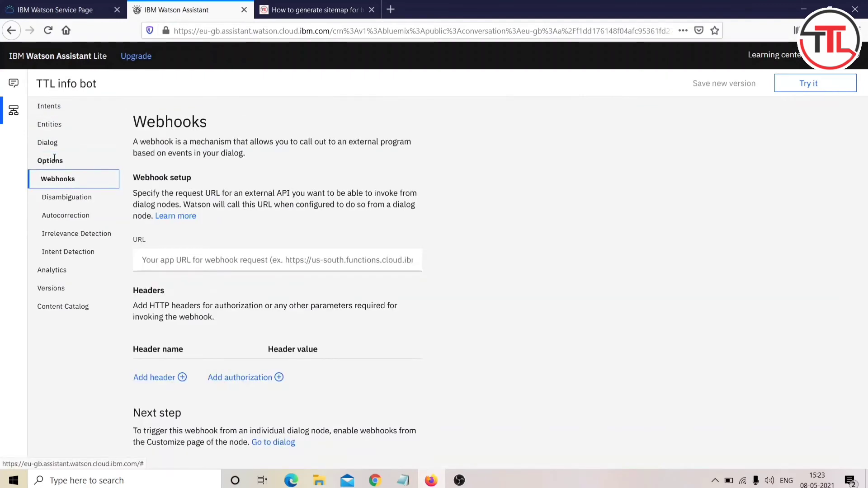
left_click(15, 92)
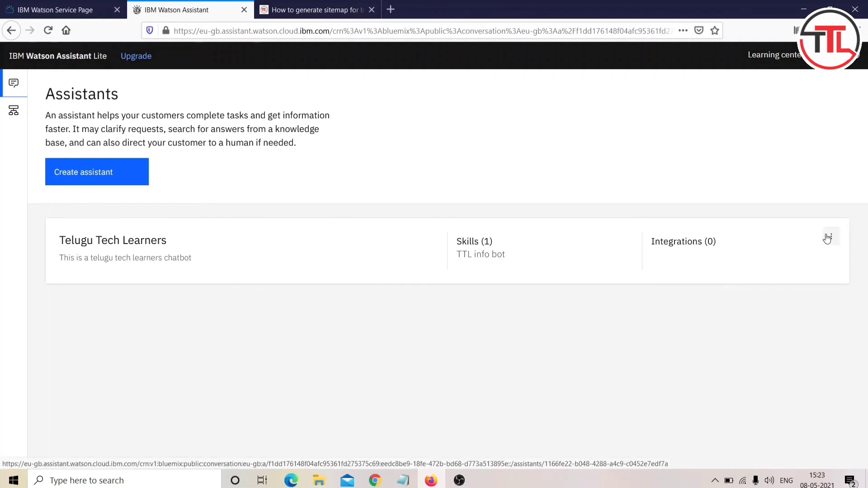
Step: Open the Telugu Tech Learners assistant and scroll down to its Integrations section
left_click(352, 255)
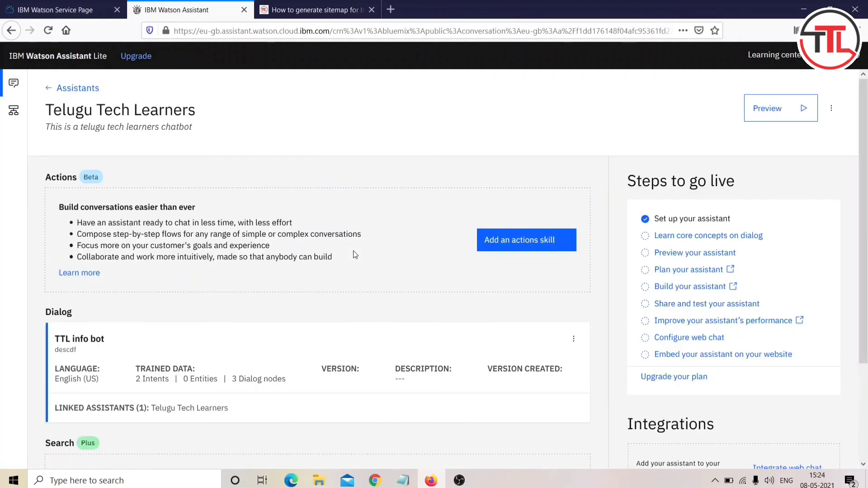
scroll(354, 254, "down", 3)
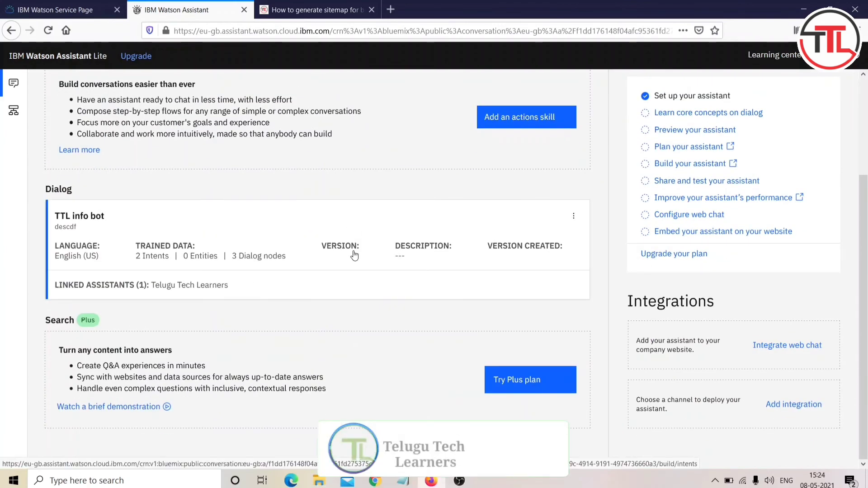
scroll(354, 255, "up", 2)
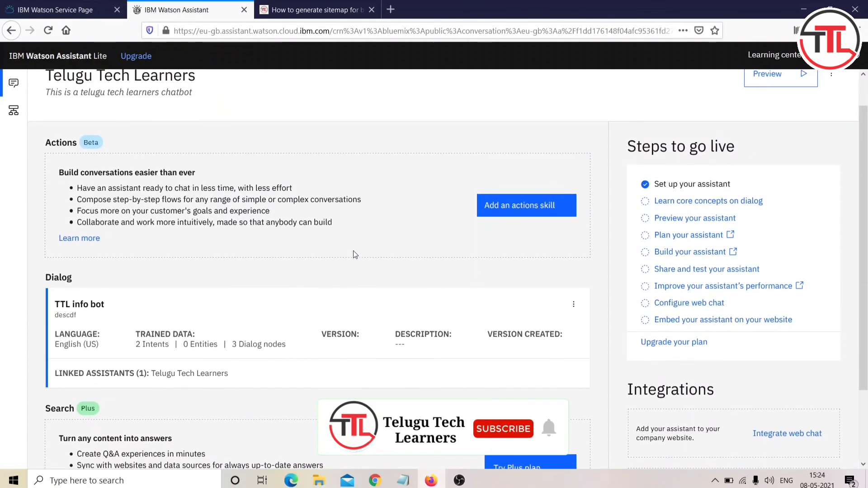
scroll(353, 250, "down", 1)
scroll(354, 250, "up", 2)
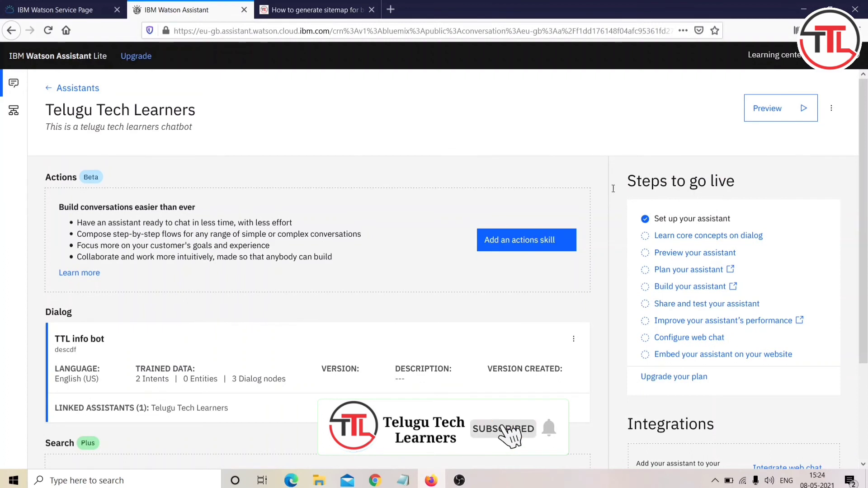
scroll(614, 347, "down", 3)
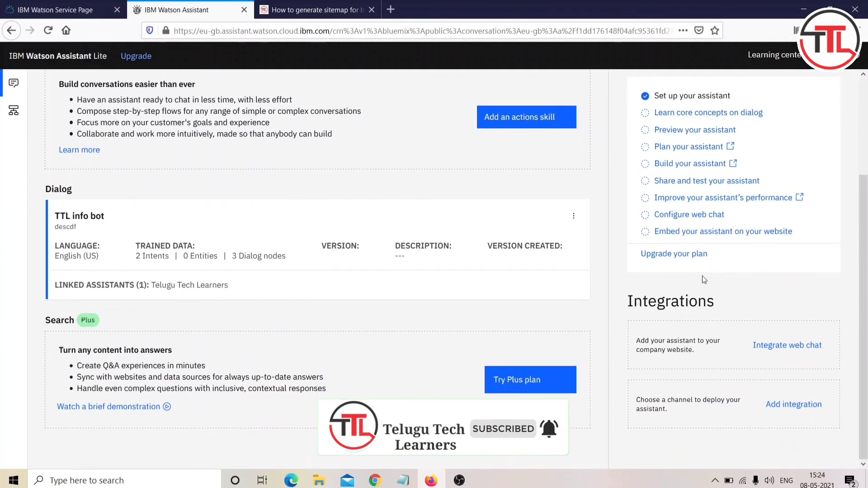
left_click_drag(716, 304, 658, 315)
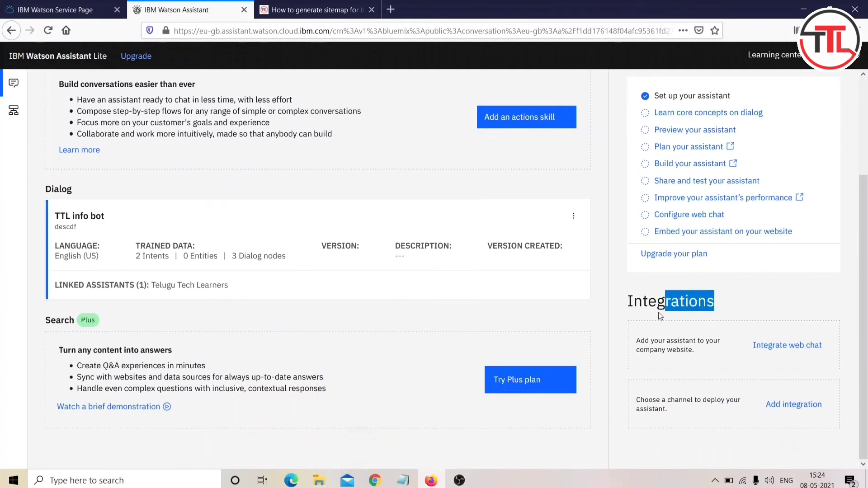
left_click(630, 313)
scroll(782, 320, "down", 4)
scroll(782, 320, "right", 2)
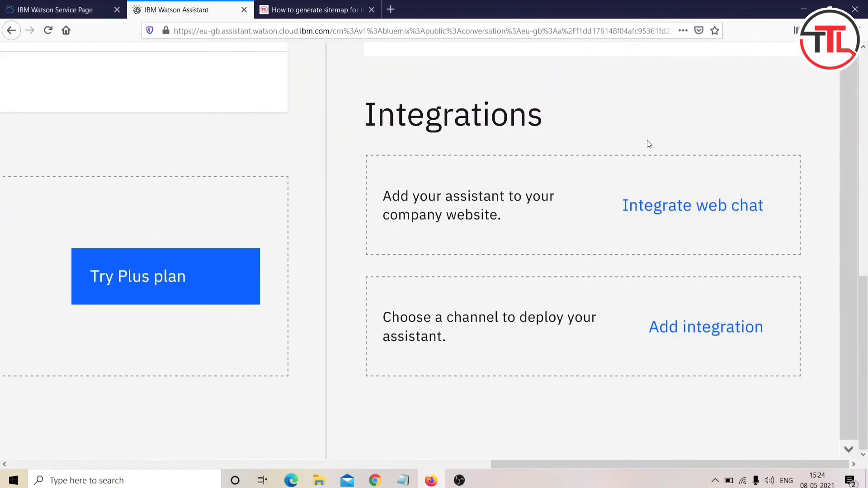
Step: Add a web chat integration, rename it 'Telugu Tech Learners Bot', and create it
left_click(660, 211)
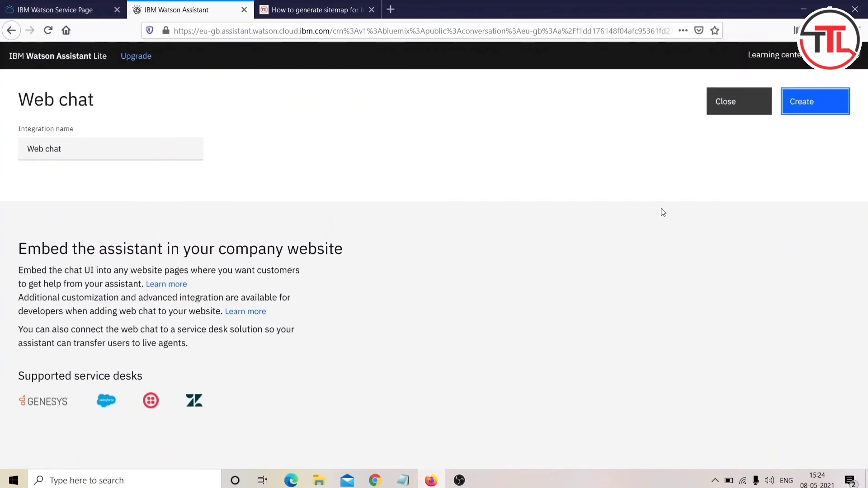
left_click(91, 144)
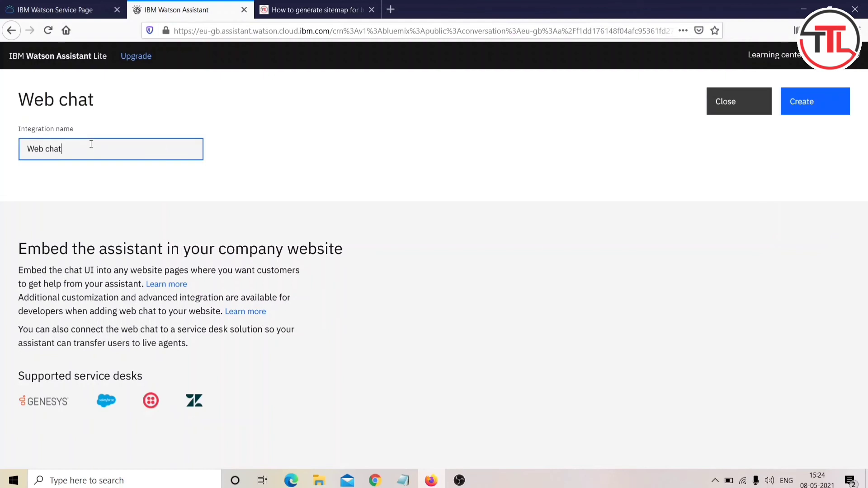
key("BackSpace")
key("BackSpace")
key("BackSpace")
key("BackSpace")
key("BackSpace")
key("BackSpace")
key("BackSpace")
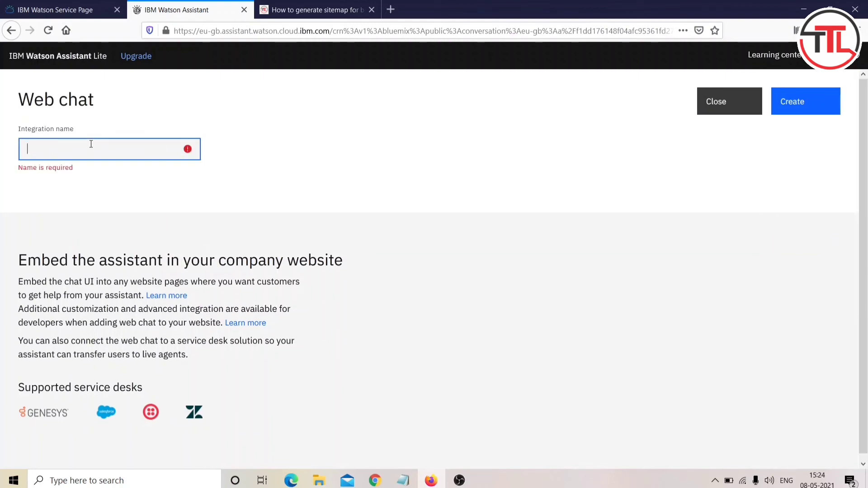
type("Teluf")
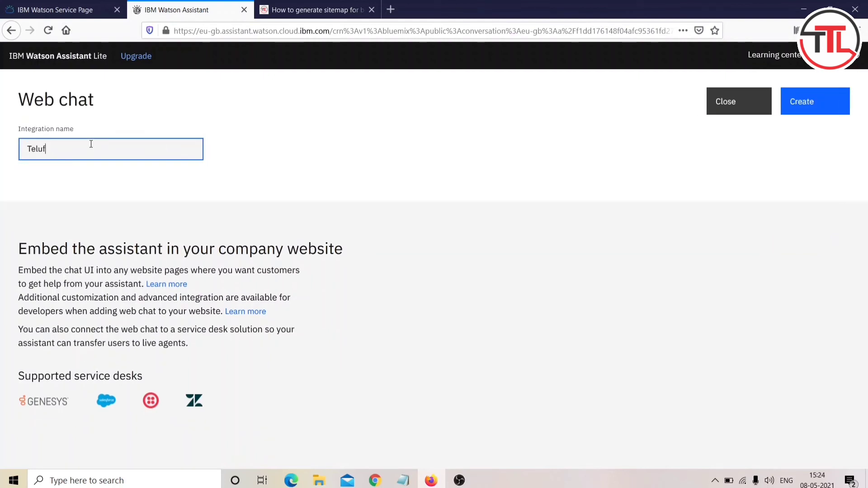
type("u")
key("BackSpace")
type("BOt")
left_click(798, 100)
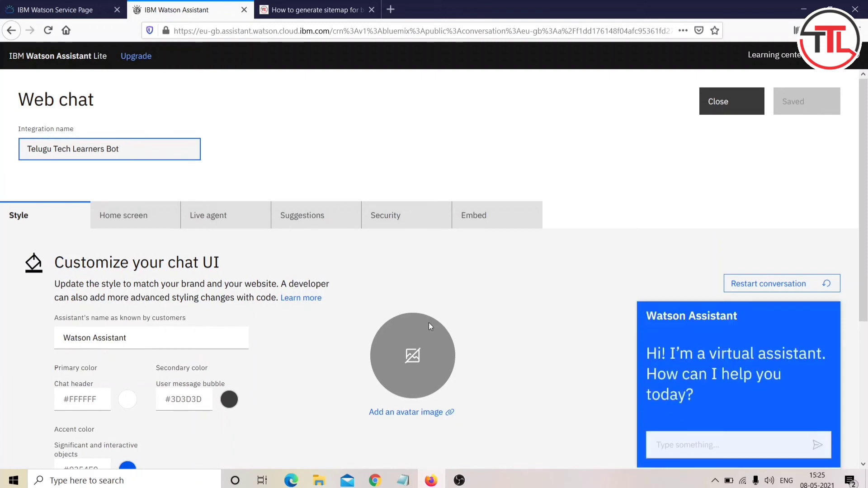
Step: Open the web chat's 'Add an avatar image' setting, then switch to the blog's sitemap article tab
scroll(429, 322, "down", 1)
scroll(428, 322, "down", 3)
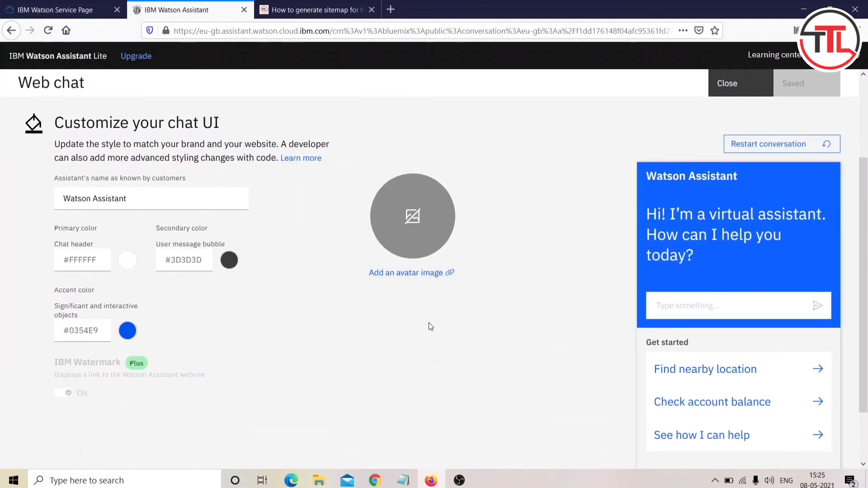
scroll(429, 321, "up", 1)
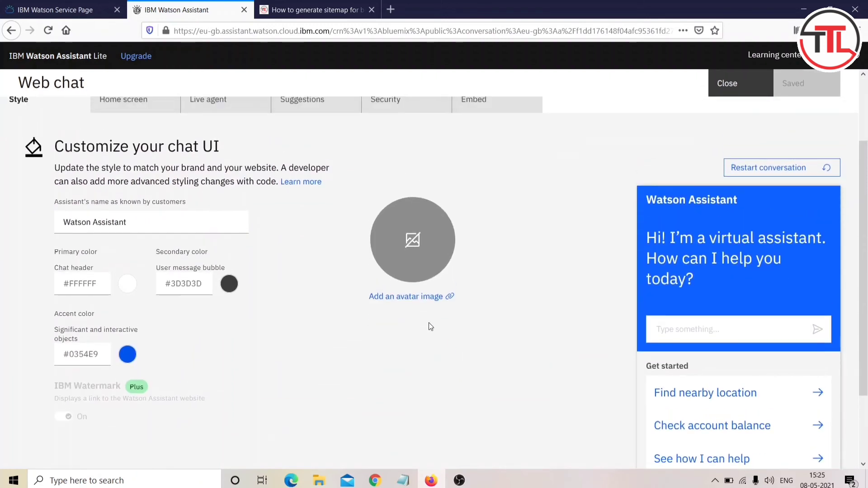
left_click(418, 298)
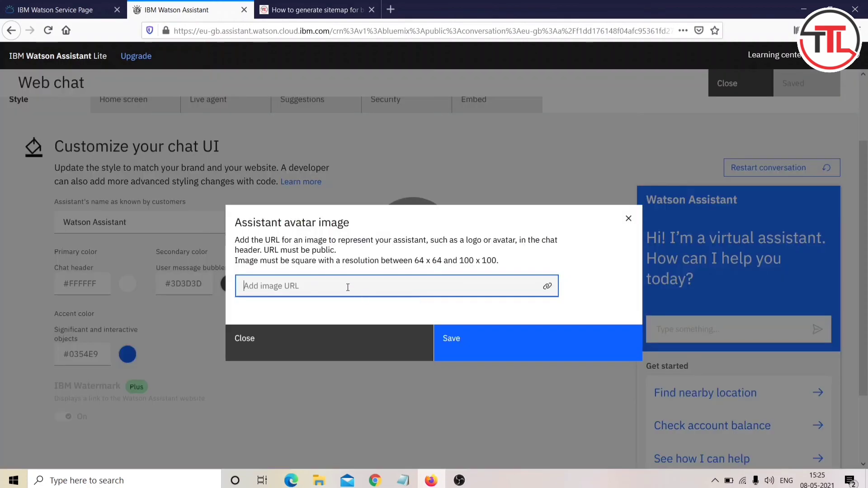
left_click(317, 10)
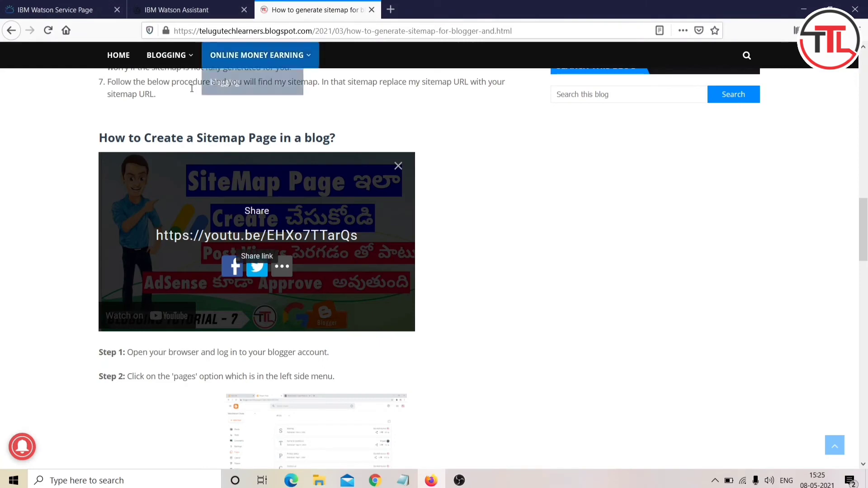
Step: Open YouTube in a new tab, then show the Telugu Tech Learners Bot's Embed script in Watson
scroll(191, 103, "up", 5)
scroll(191, 104, "up", 10)
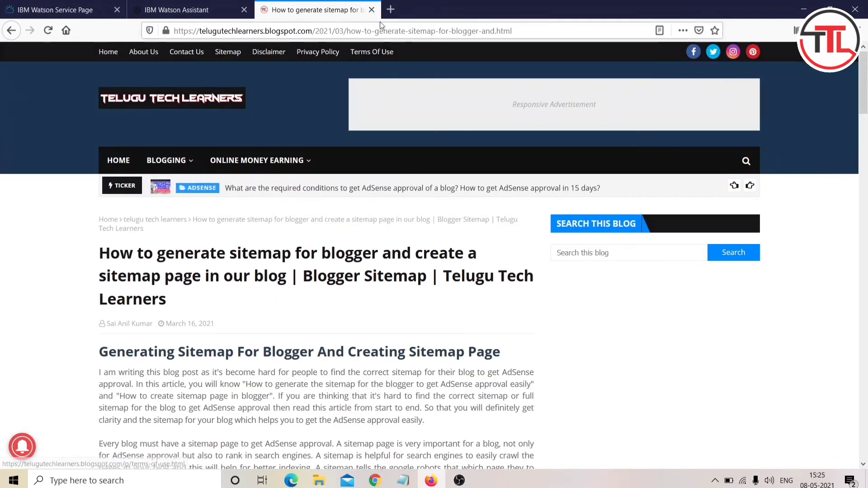
left_click(390, 9)
left_click(316, 228)
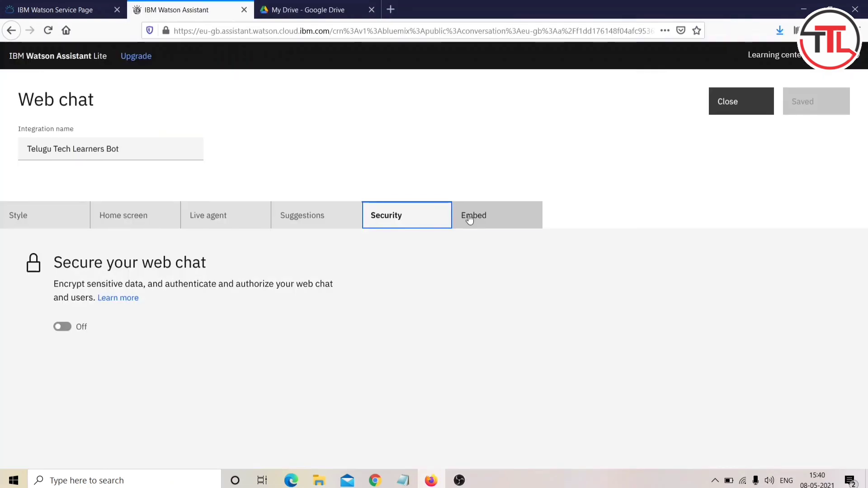
left_click(469, 218)
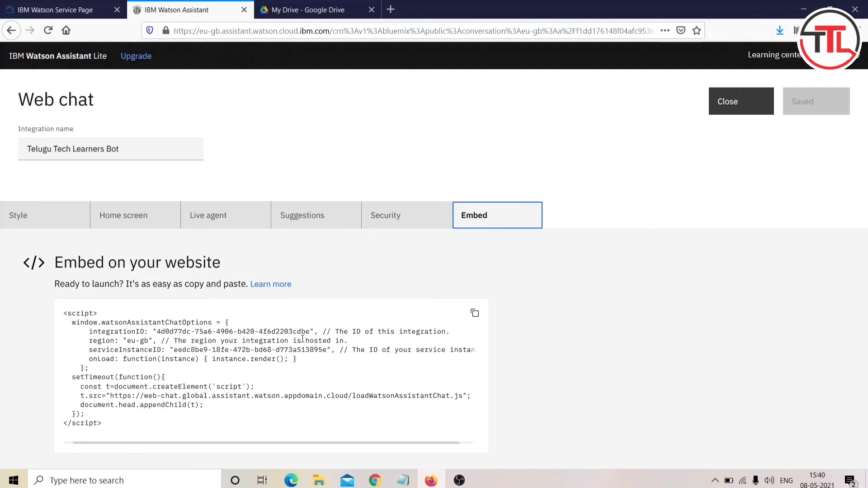
Step: Copy the web chat embed script from the Embed code box
left_click(478, 317)
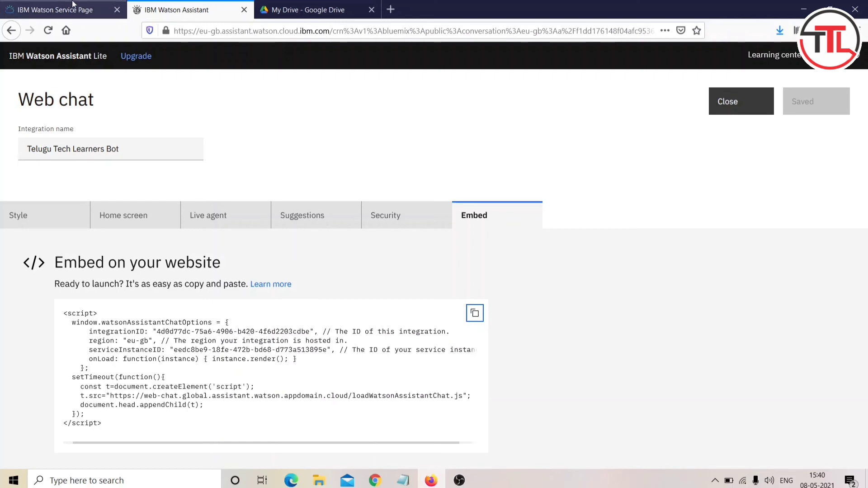
Step: Close the Google Drive tab and reach the Blogger dashboard by searching 'blogger'
left_click(372, 9)
left_click(376, 30)
type("blogger")
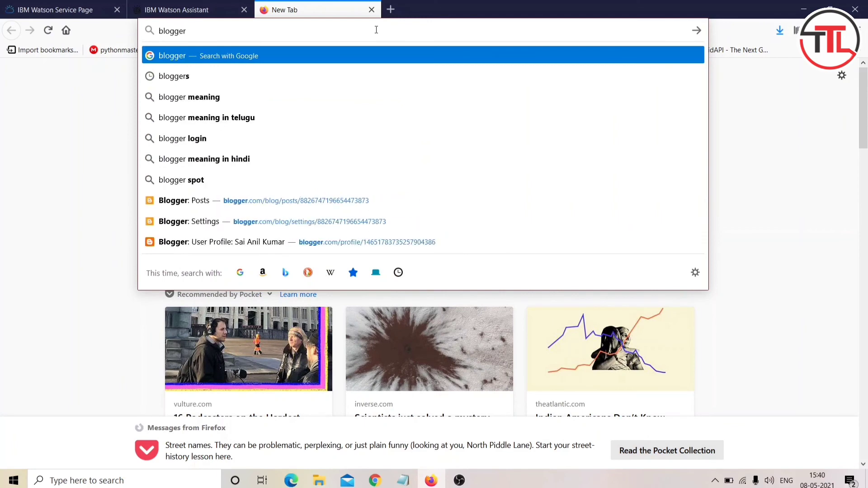
key("Return")
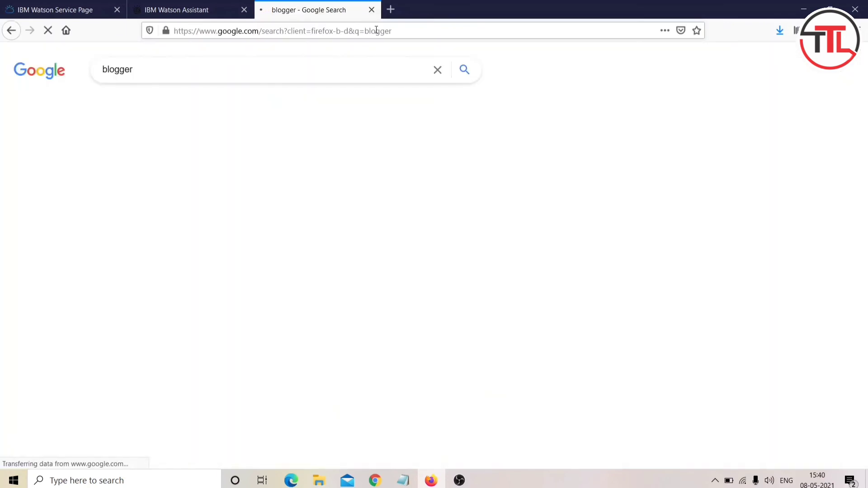
left_click(159, 158)
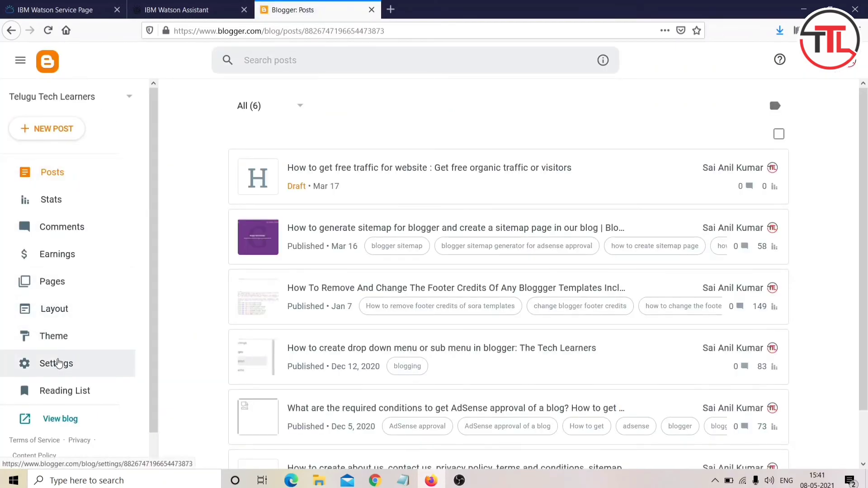
Step: Open the Telugu Tech Learners blog's Layout page and scroll down the gadget list
left_click(57, 360)
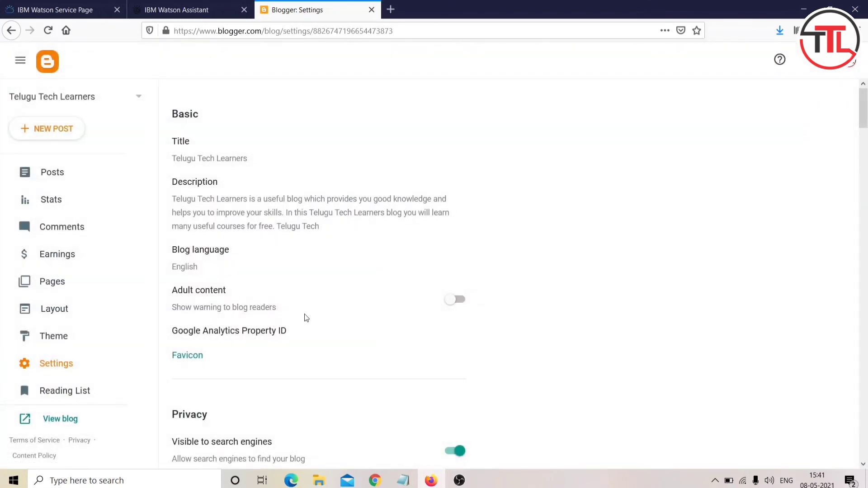
left_click(64, 315)
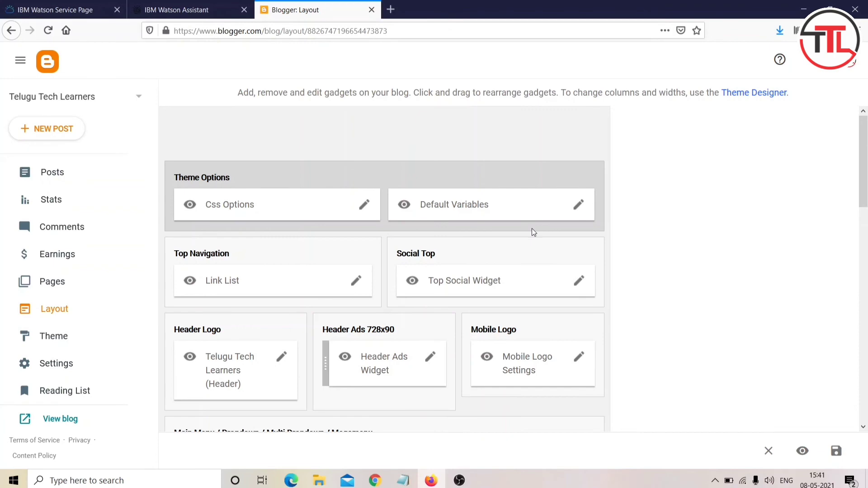
scroll(533, 232, "down", 12)
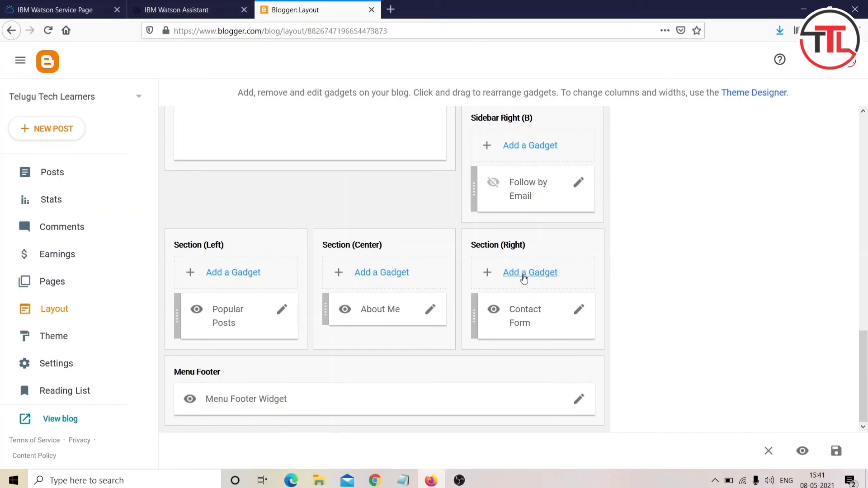
Step: Add an HTML/JavaScript gadget 'TTL CHatbot' to Section (Right) with the pasted Watson embed script, and save it
left_click(523, 277)
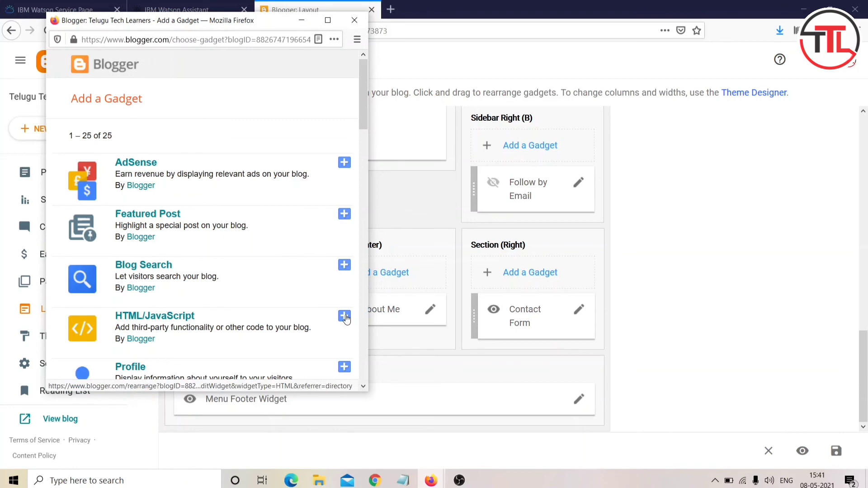
left_click(345, 317)
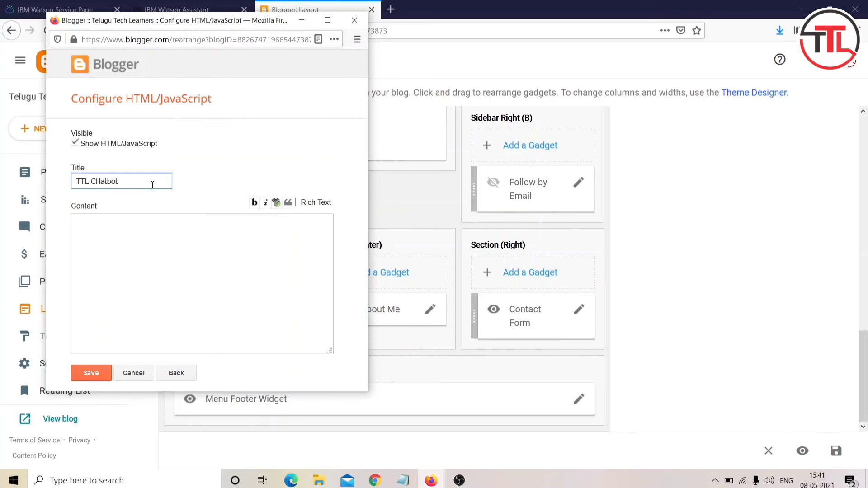
left_click(142, 237)
key("ctrl+v")
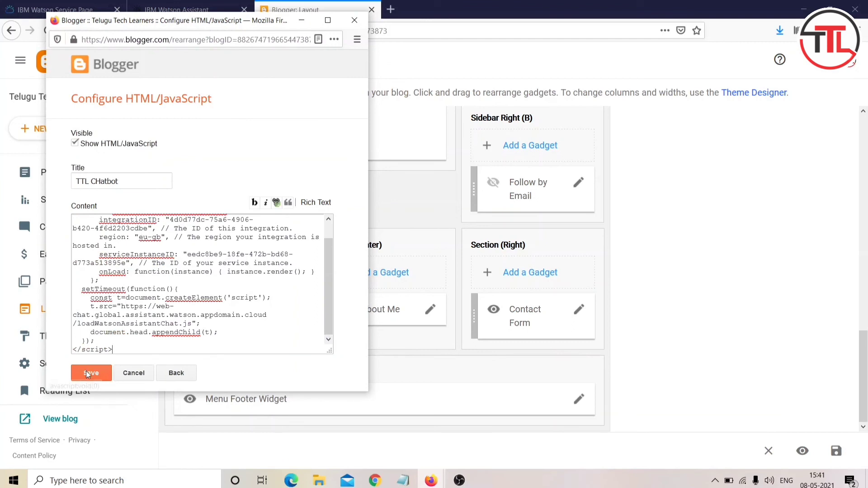
left_click(327, 20)
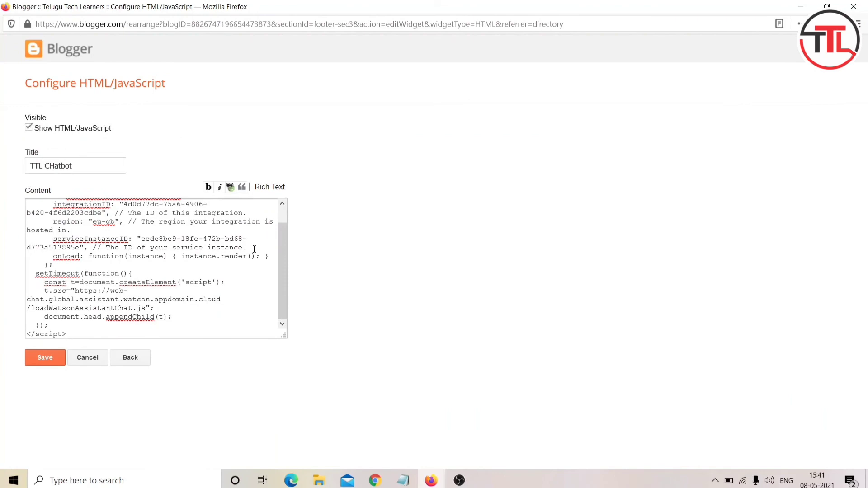
left_click(45, 358)
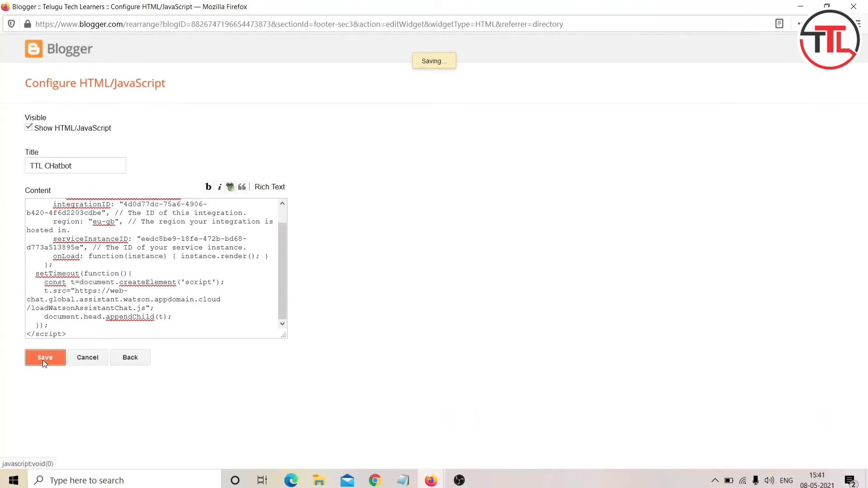
scroll(382, 235, "down", 1)
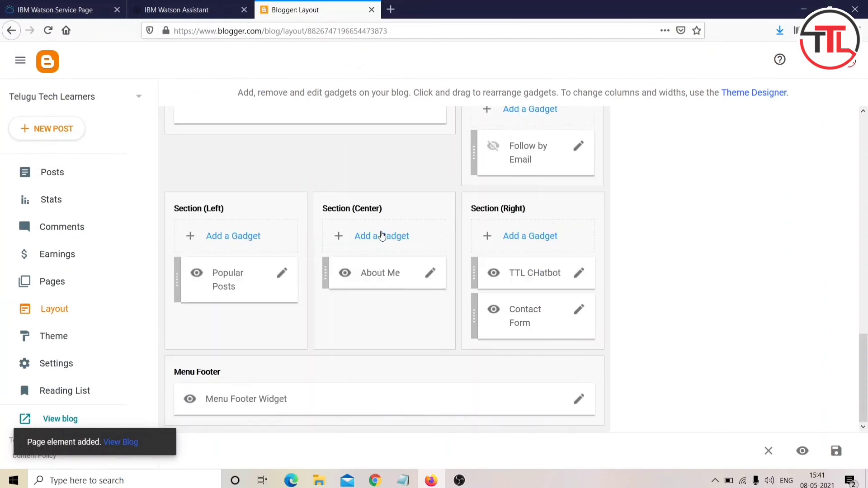
Step: Open the live blog in a new tab and check the TTL CHATBOT section in its footer
scroll(382, 235, "up", 6)
scroll(382, 235, "down", 6)
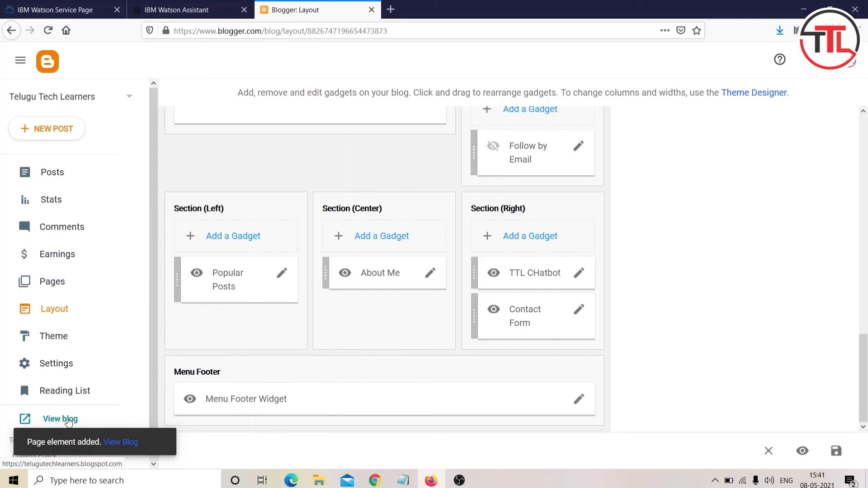
left_click(68, 419)
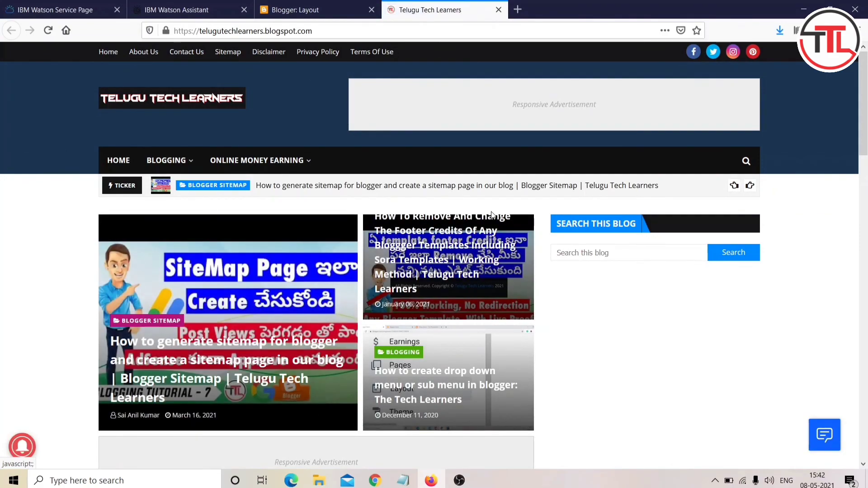
scroll(492, 216, "down", 15)
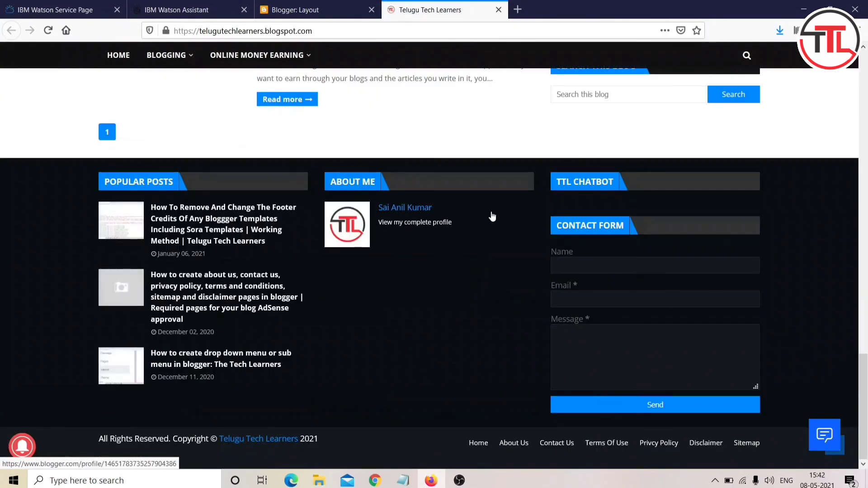
scroll(492, 216, "up", 15)
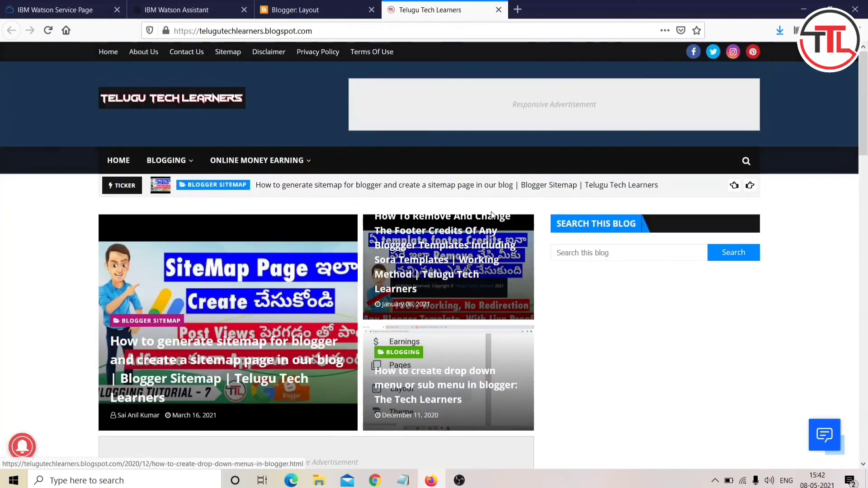
Step: Open the blog's chatbot and send the greeting 'hai'
left_click(818, 431)
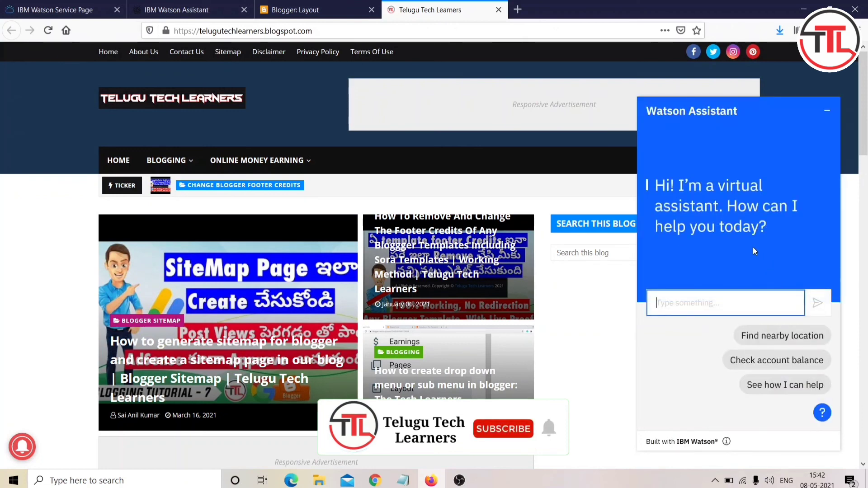
left_click(750, 244)
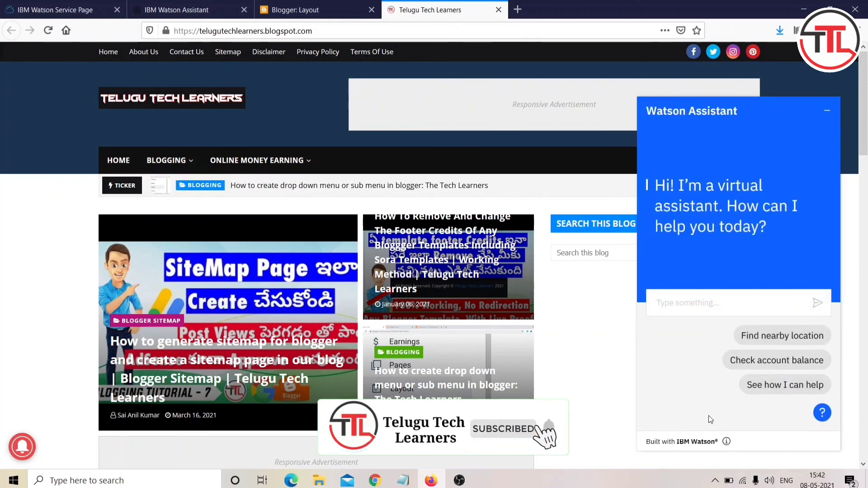
left_click(709, 300)
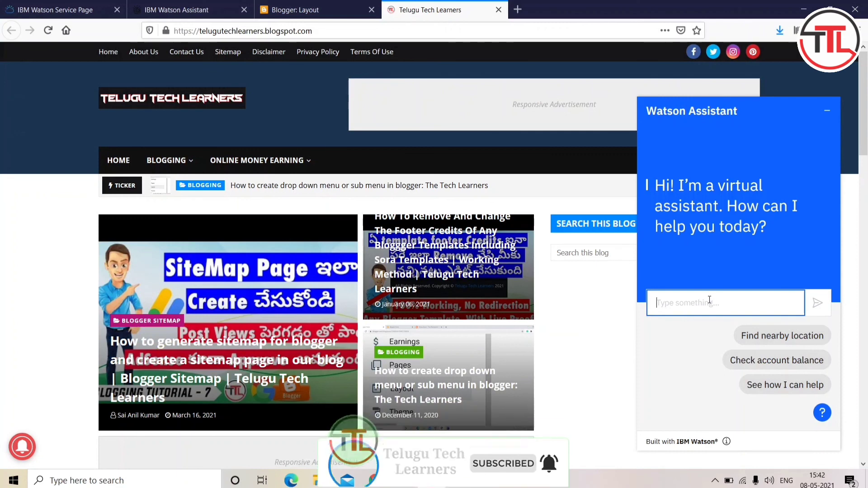
type("hai")
key("Return")
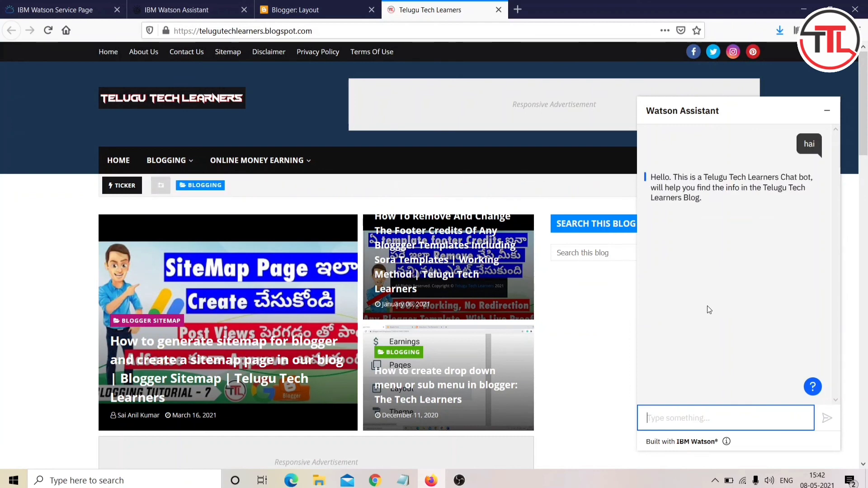
Step: Ask the bot 'how to create sitemap' and then 'sitemap error'
type("Sitema")
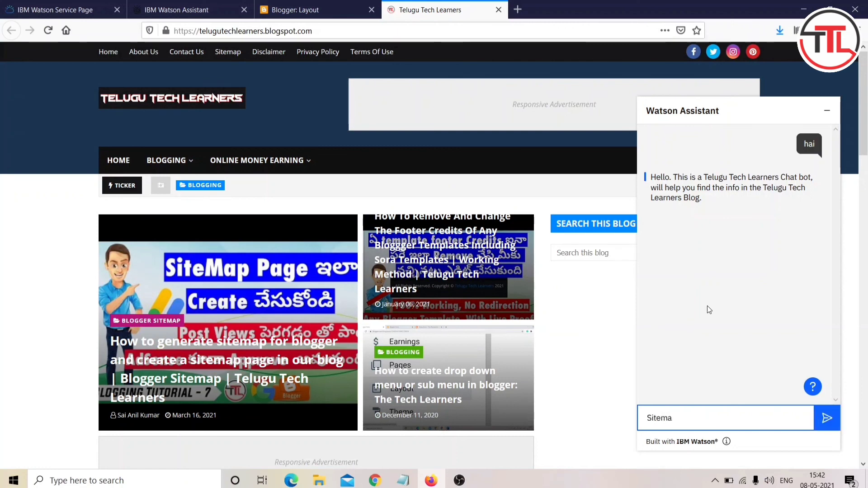
type("p")
key("BackSpace")
key("BackSpace")
key("BackSpace")
key("BackSpace")
key("BackSpace")
key("BackSpace")
key("BackSpace")
type("how to cr")
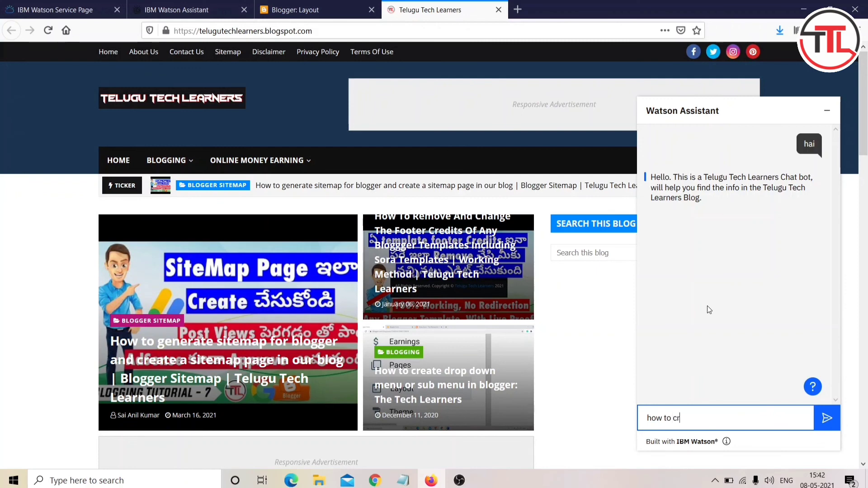
type("eate sitemap")
key("Return")
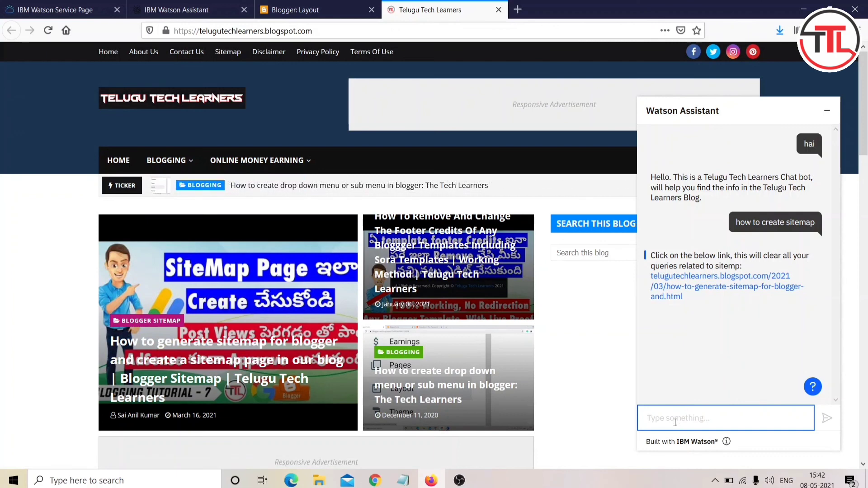
type("sitemap ")
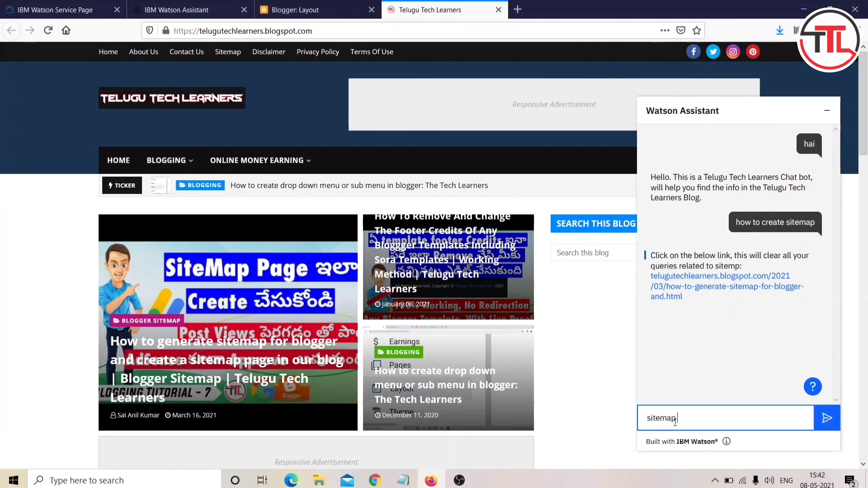
type("error")
key("Return")
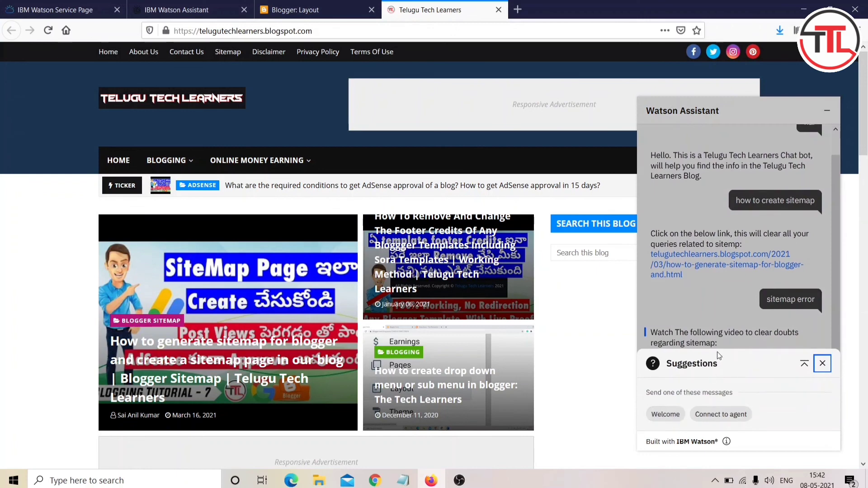
Step: Dismiss the suggestions and send 'hai', 'how can i create sit' and 'ok' to the bot
left_click(829, 363)
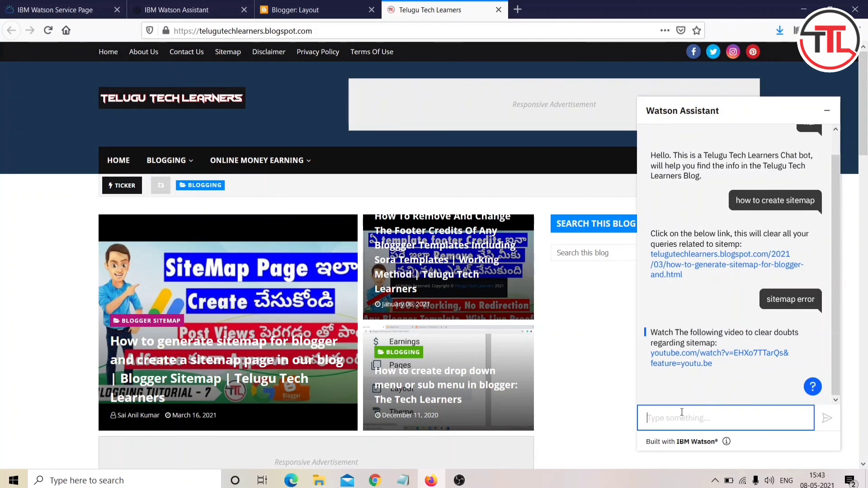
type("hai")
key("Return")
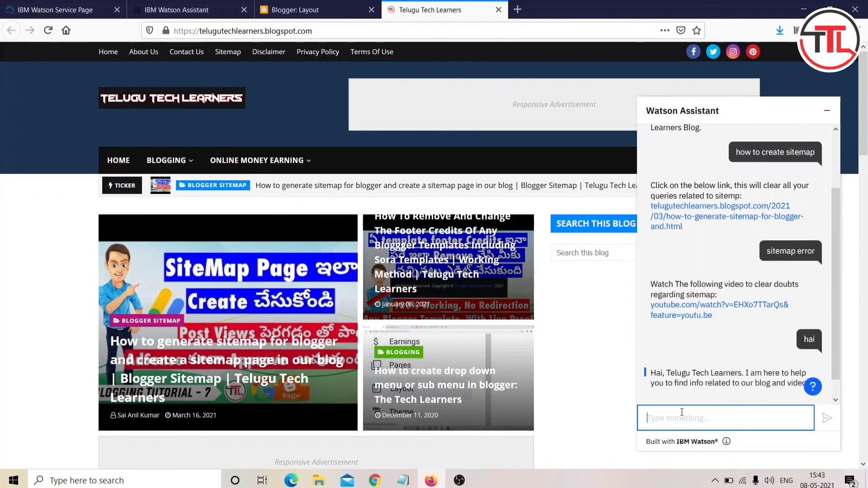
type("how")
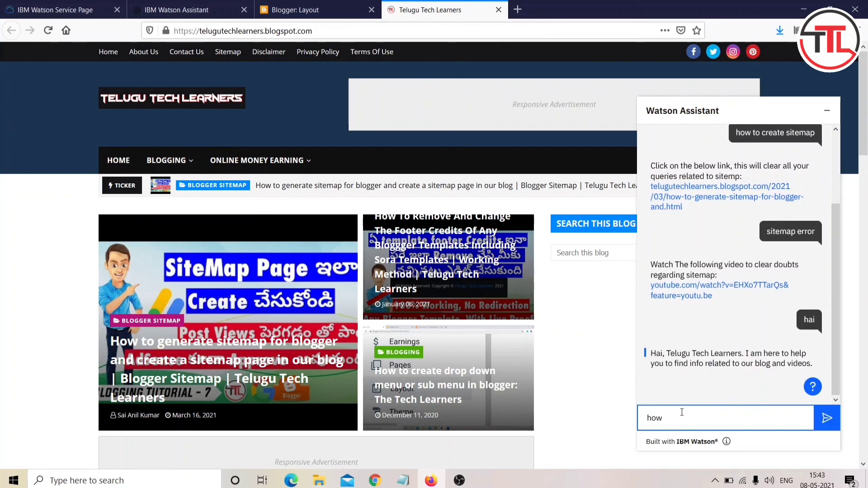
type(" can i cre")
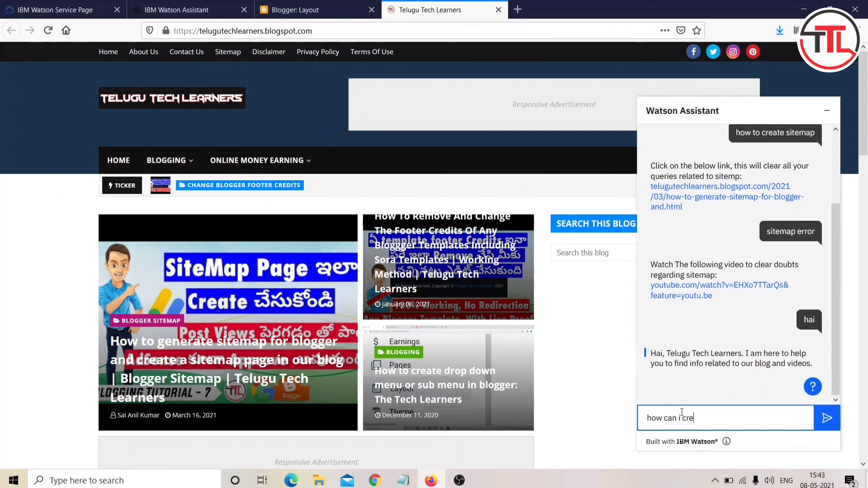
type("ate sitemap")
key("Return")
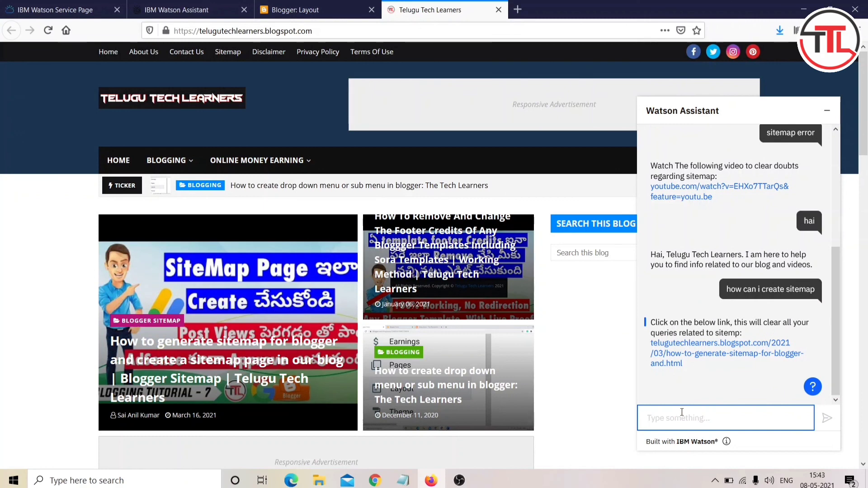
type("ok")
key("Return")
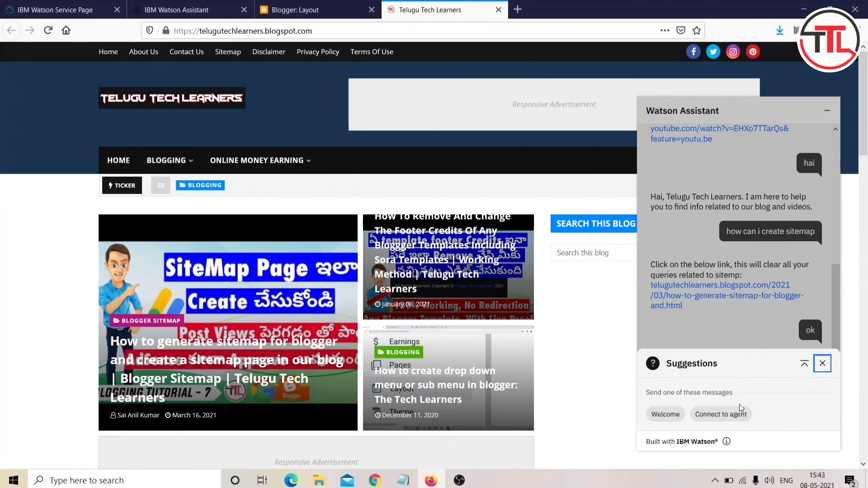
Step: Send the Welcome suggestion, then minimize the chat and reopen it with the conversation intact
left_click(664, 414)
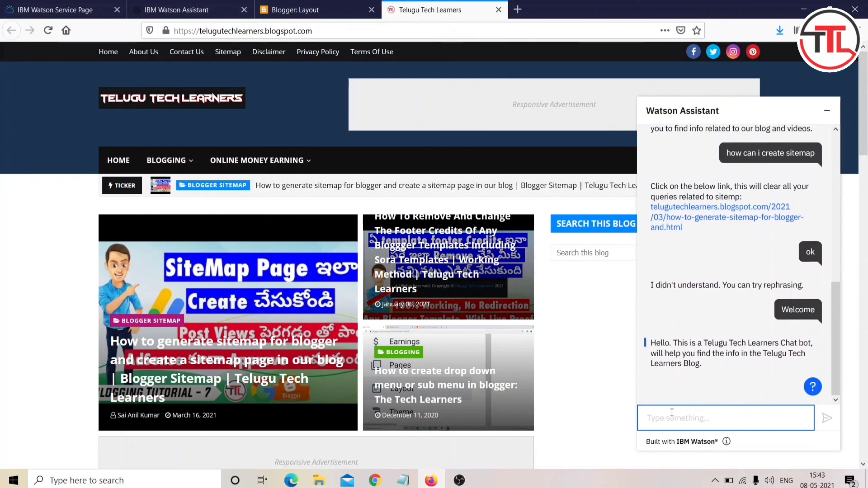
left_click(829, 110)
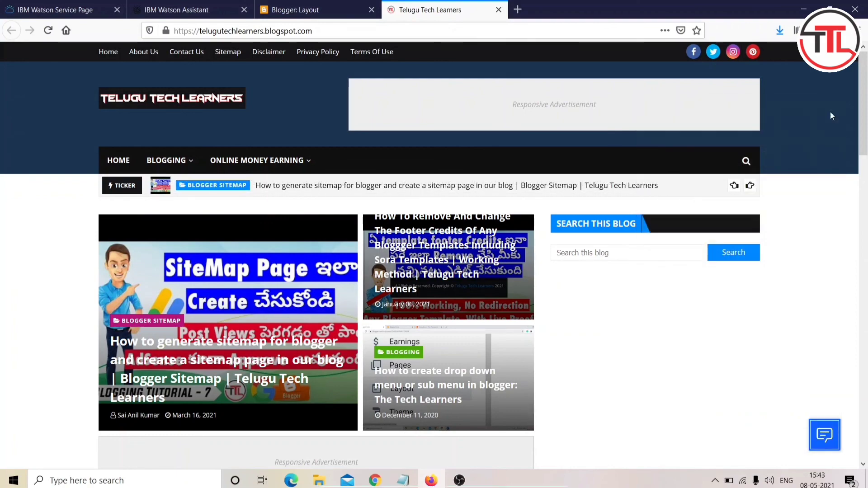
scroll(626, 331, "down", 5)
scroll(627, 331, "up", 5)
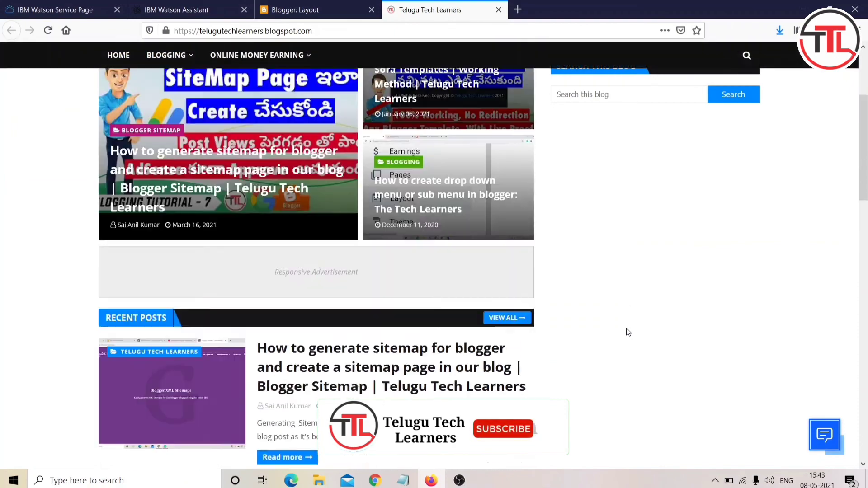
left_click(823, 435)
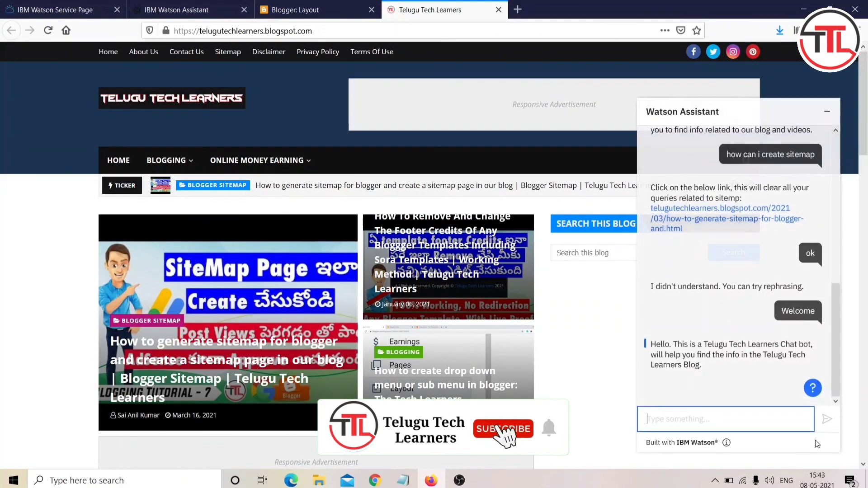